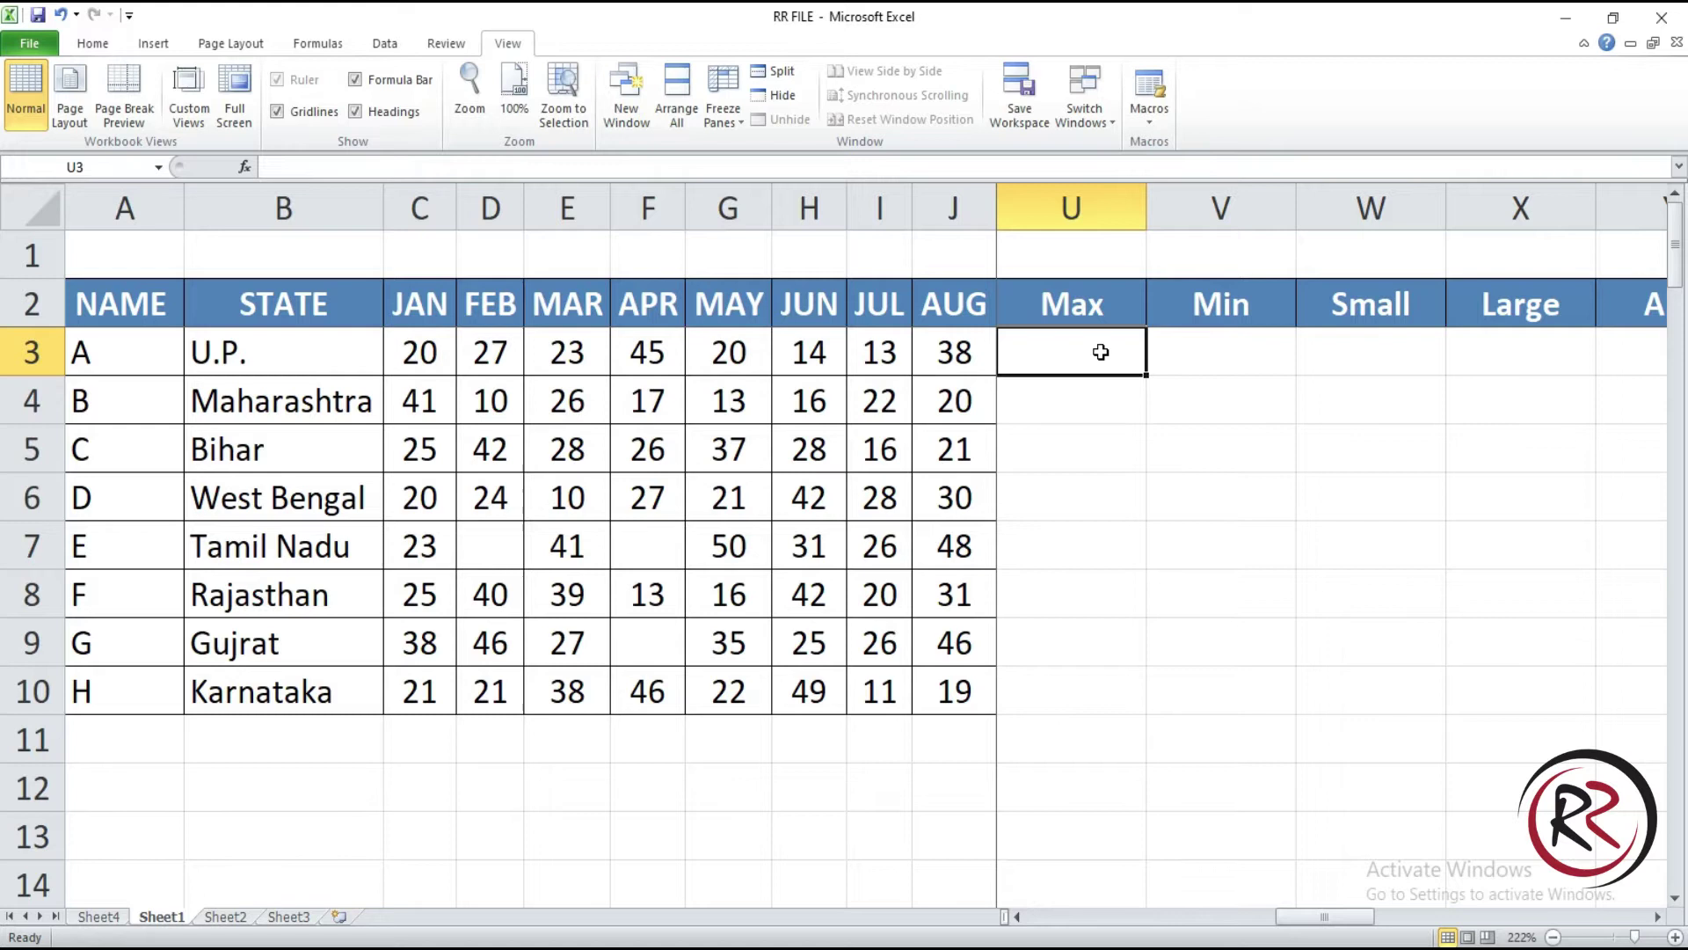
# Step: Enter =MAX(C3:J3) in U3 and =MAX(C4:J4) in U4 for each row's highest monthly value
pyautogui.write('=')
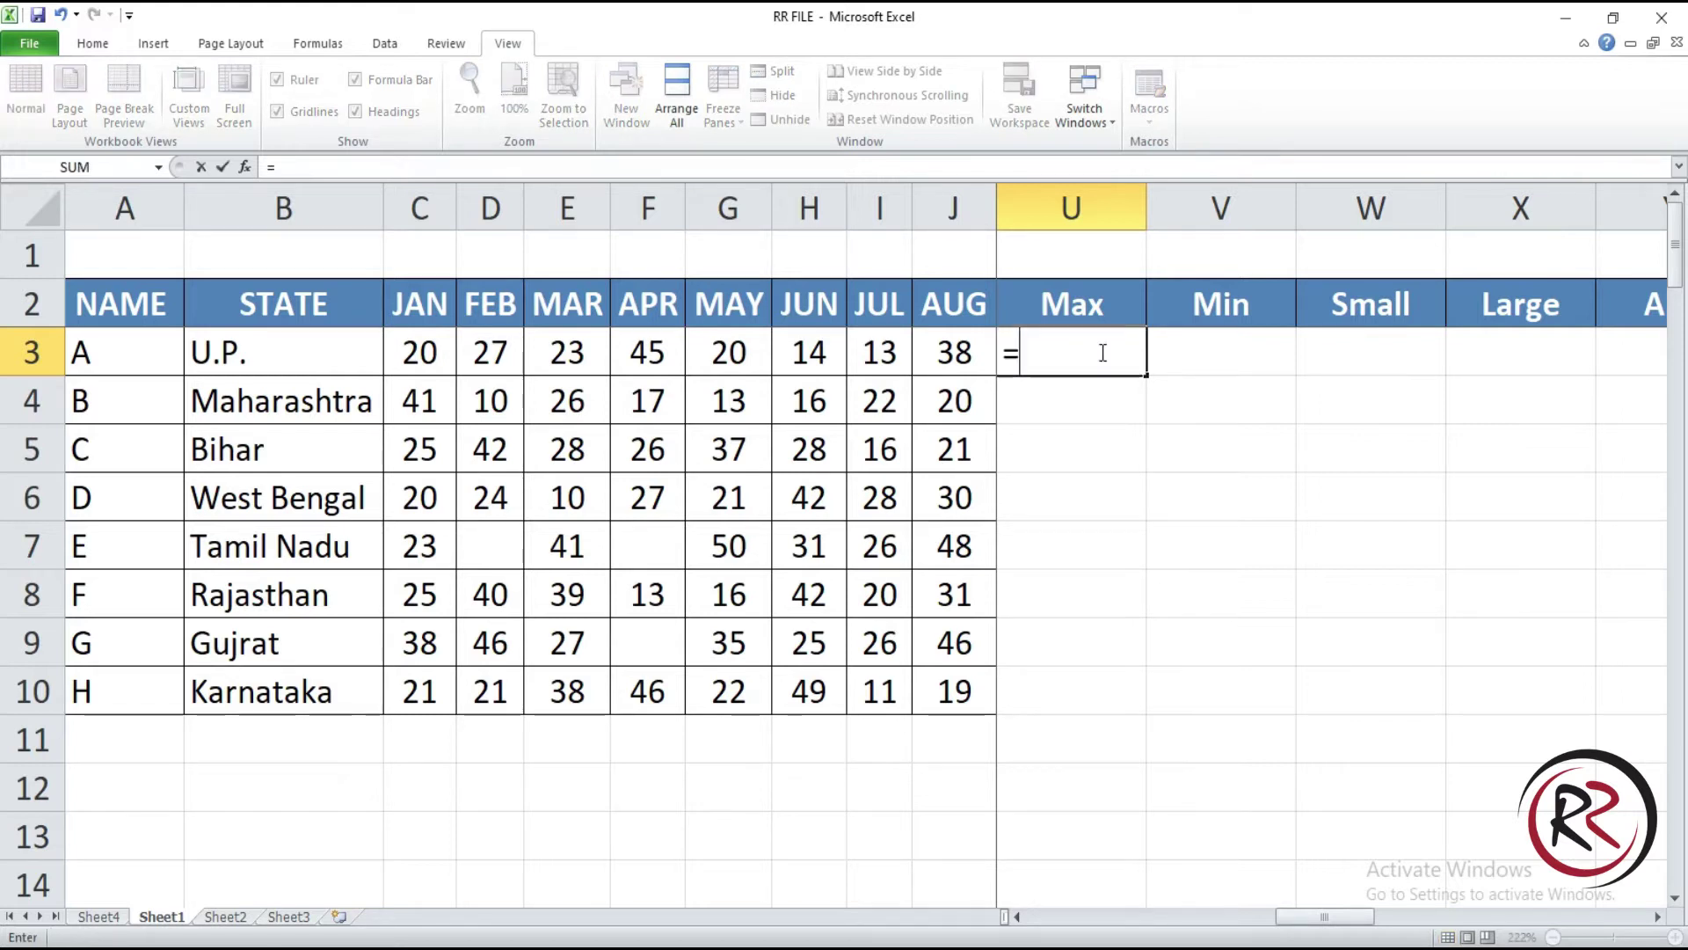
pyautogui.write('max')
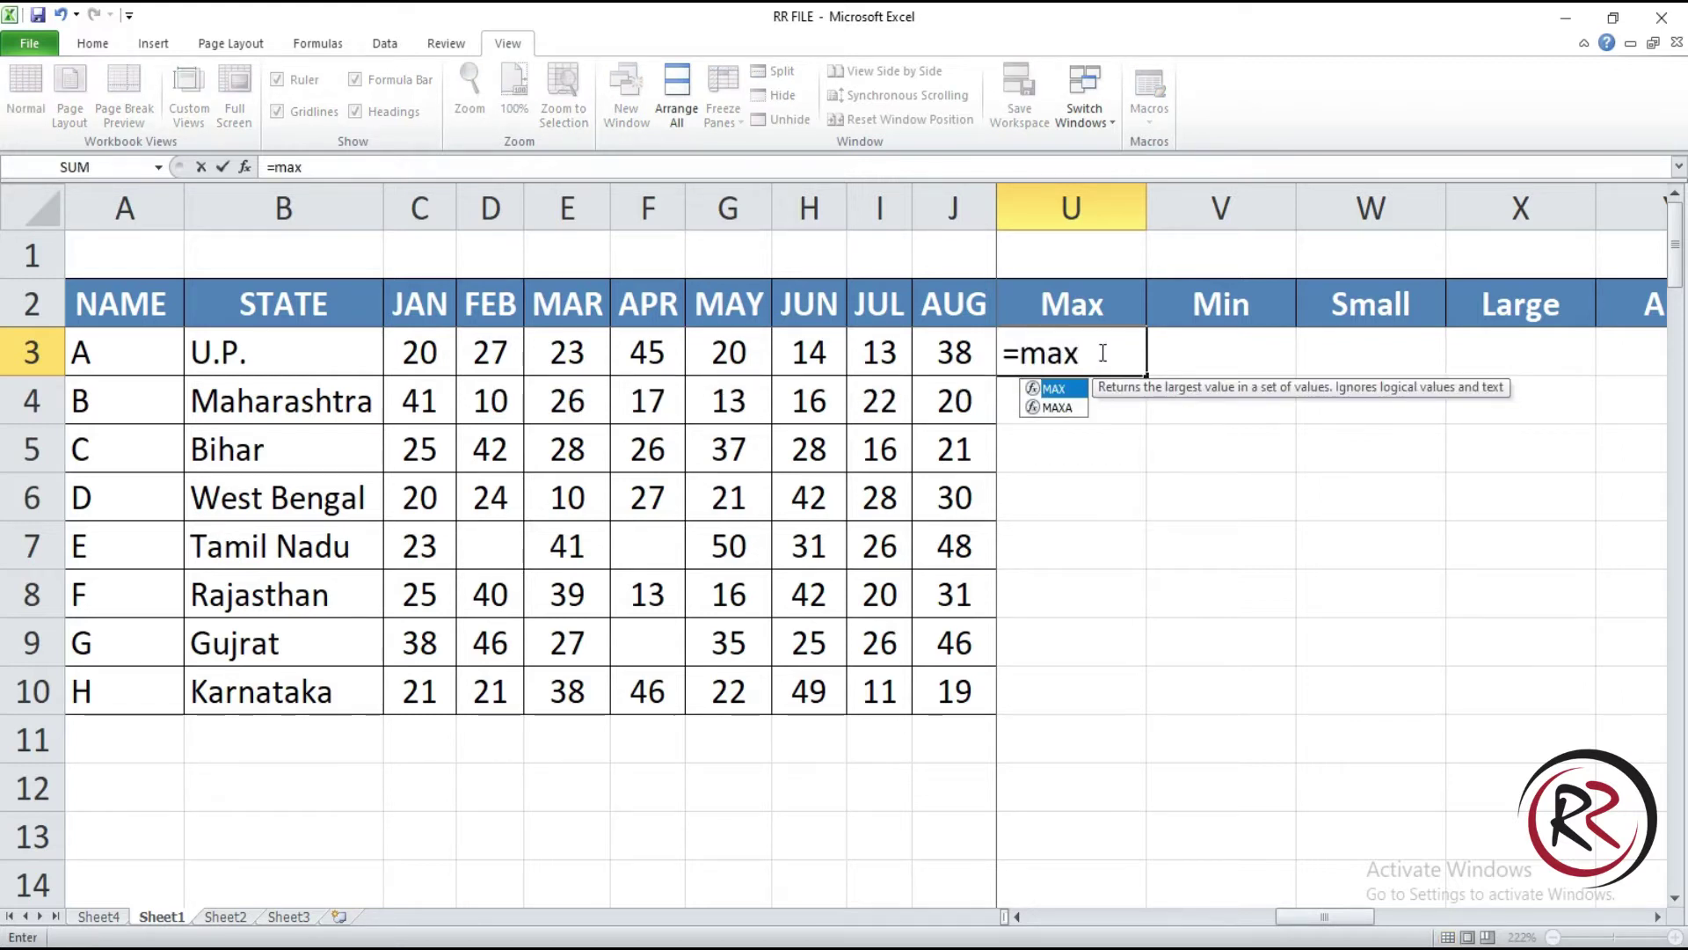
pyautogui.write('(')
pyautogui.moveTo(429, 351)
pyautogui.mouseDown()
pyautogui.moveTo(804, 377)
pyautogui.moveTo(919, 365)
pyautogui.mouseUp()
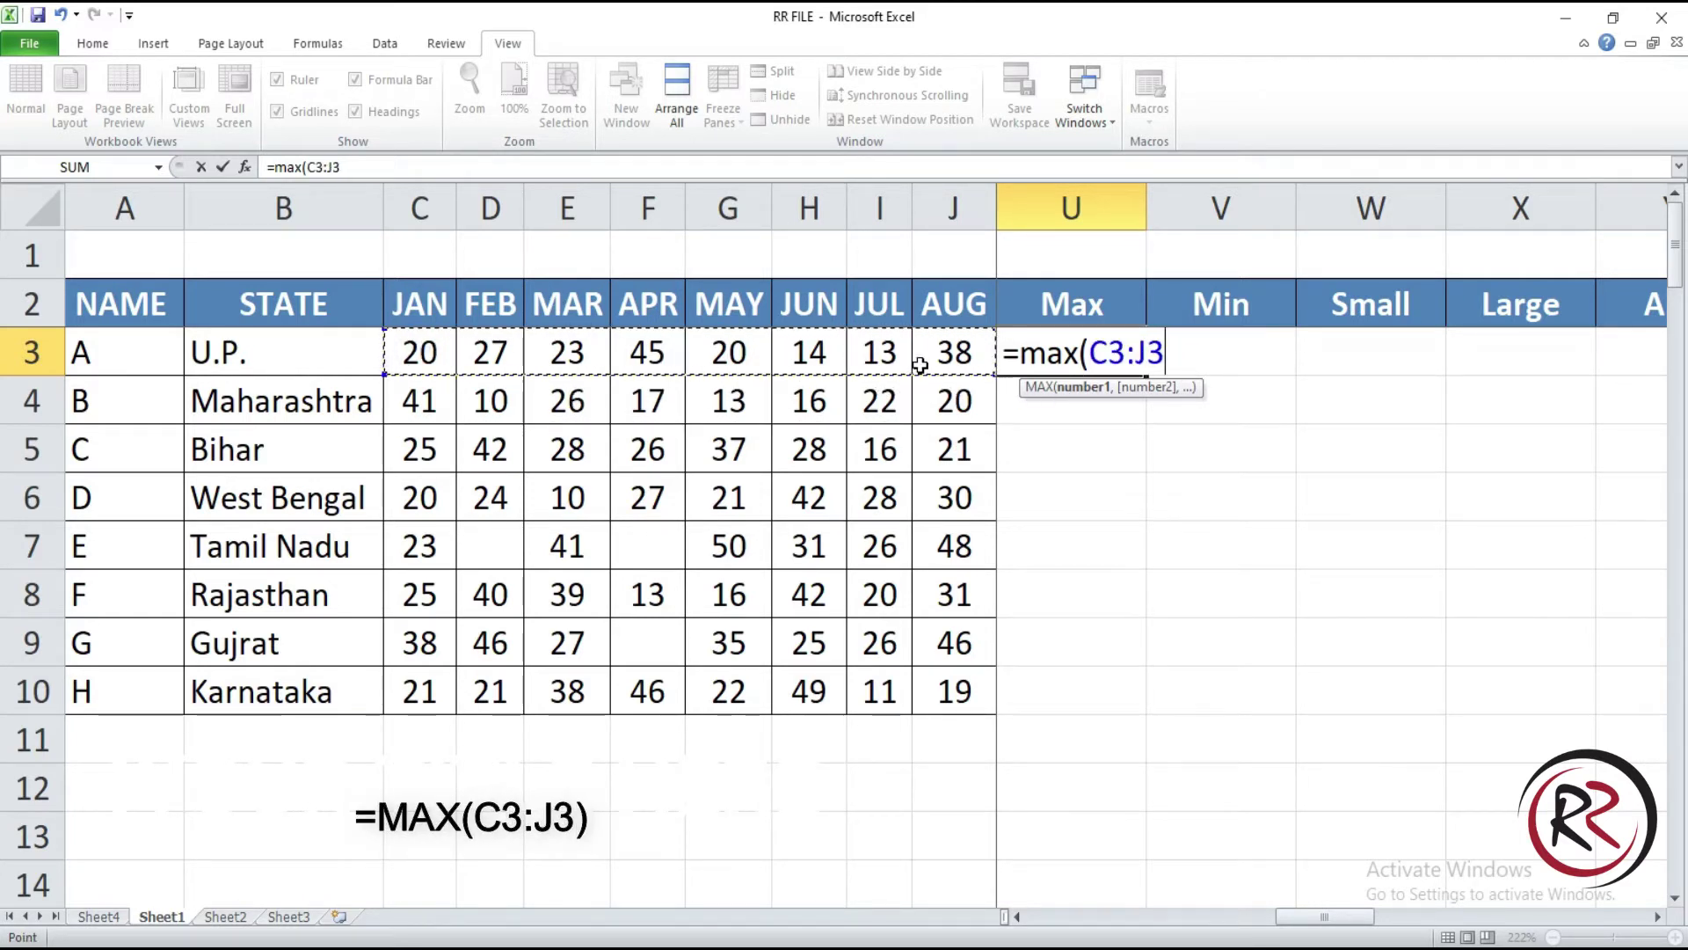
pyautogui.write(')')
pyautogui.press('Return')
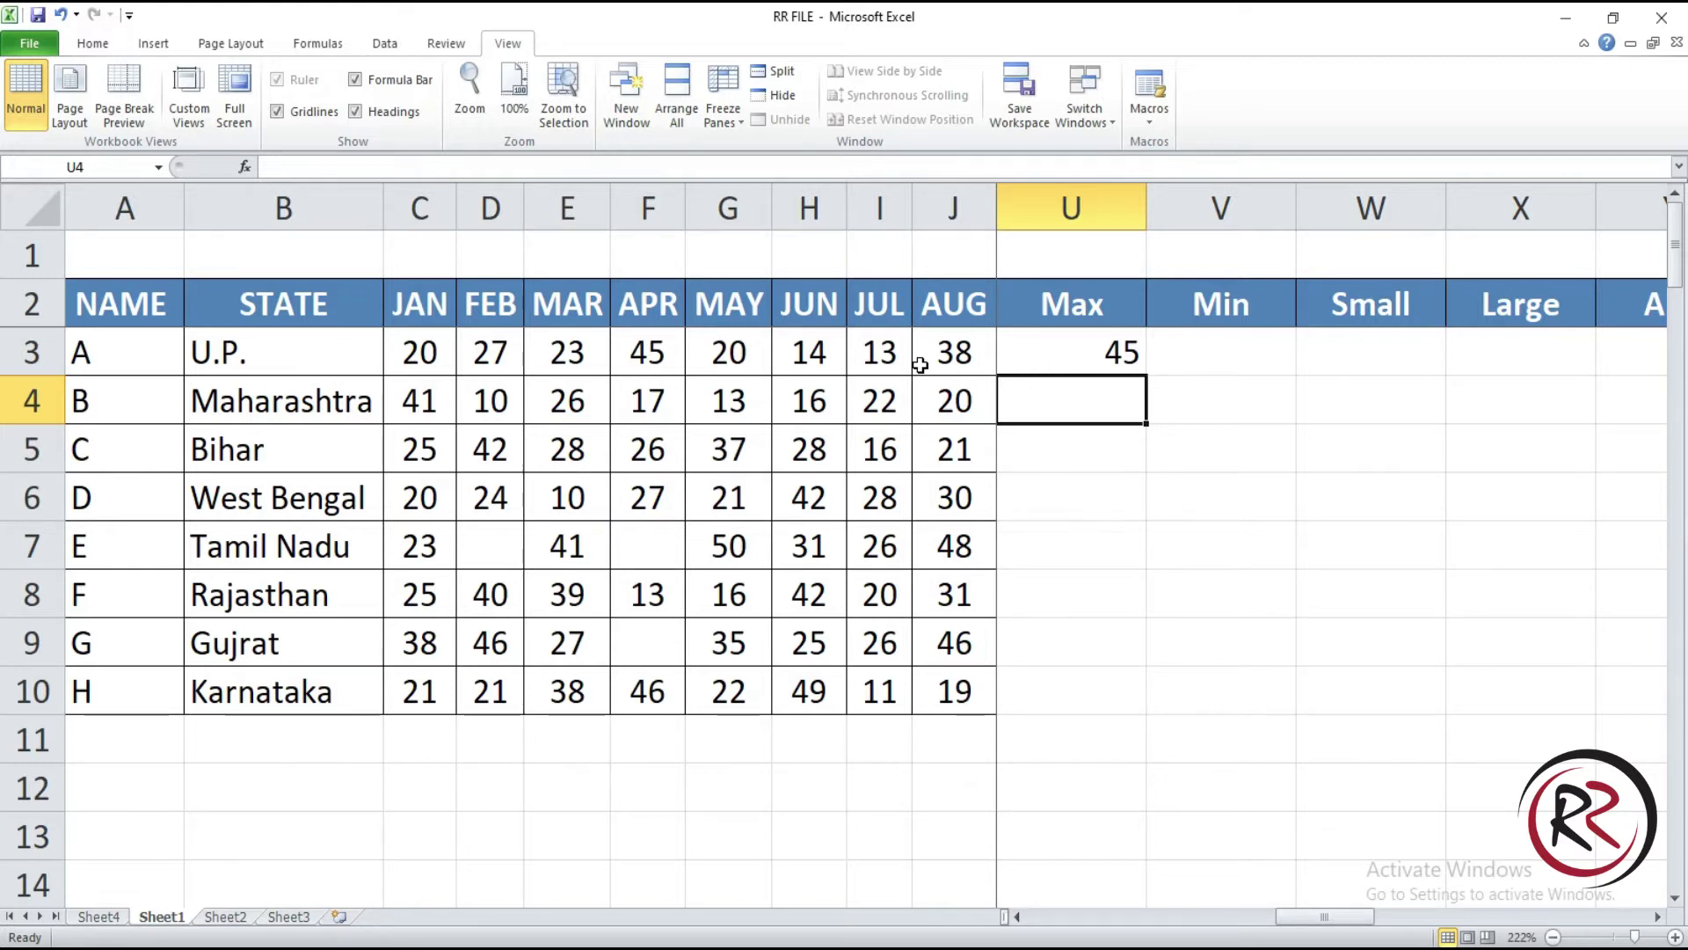
pyautogui.write('=max(')
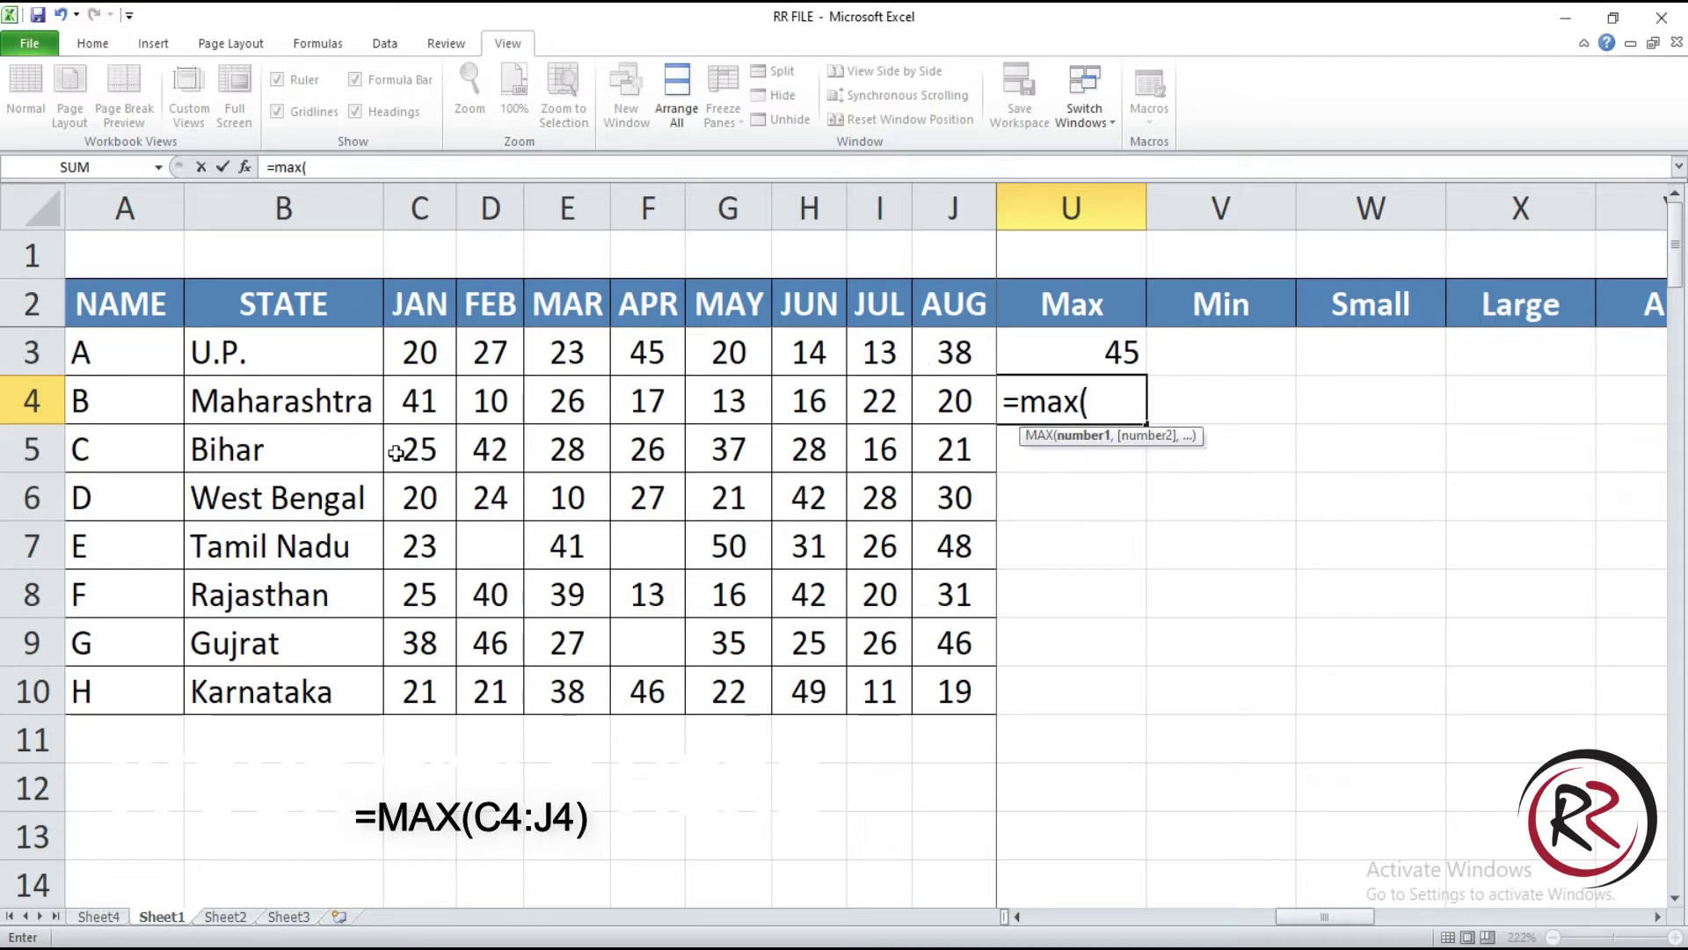
pyautogui.click(427, 425)
pyautogui.hotkey('shift', 'Right')
pyautogui.hotkey('shift', 'Right')
pyautogui.hotkey('shift', 'Right')
pyautogui.hotkey('shift', 'Right')
pyautogui.hotkey('shift', 'Right')
pyautogui.hotkey('shift', 'Right')
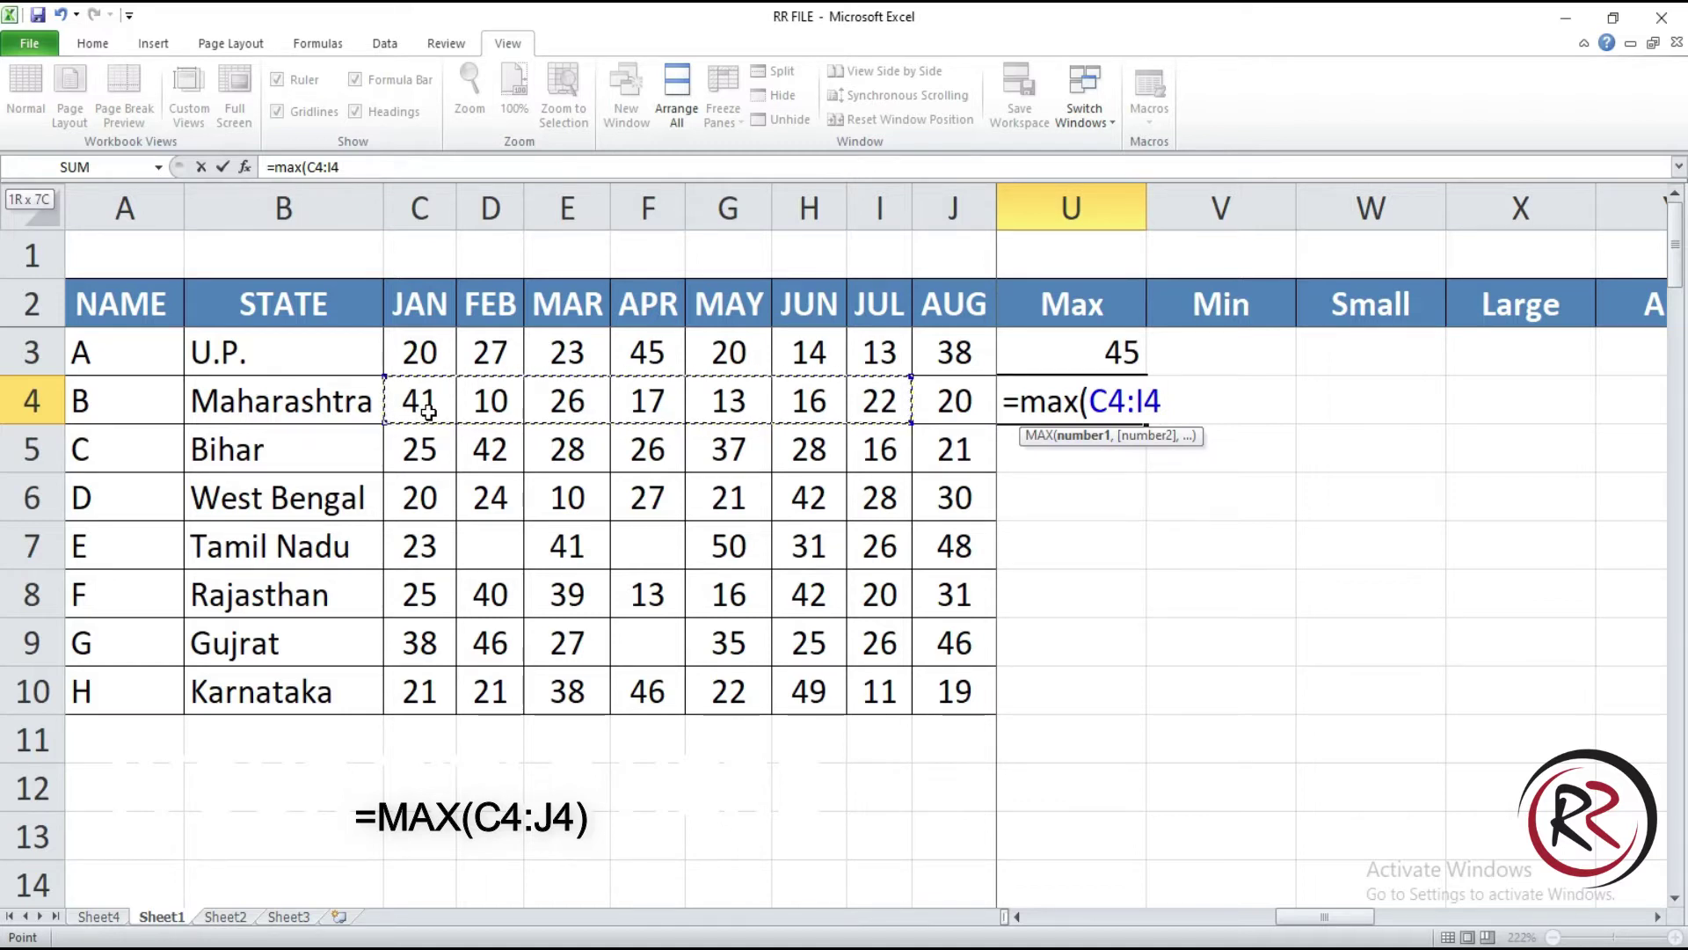
pyautogui.hotkey('shift', 'Right')
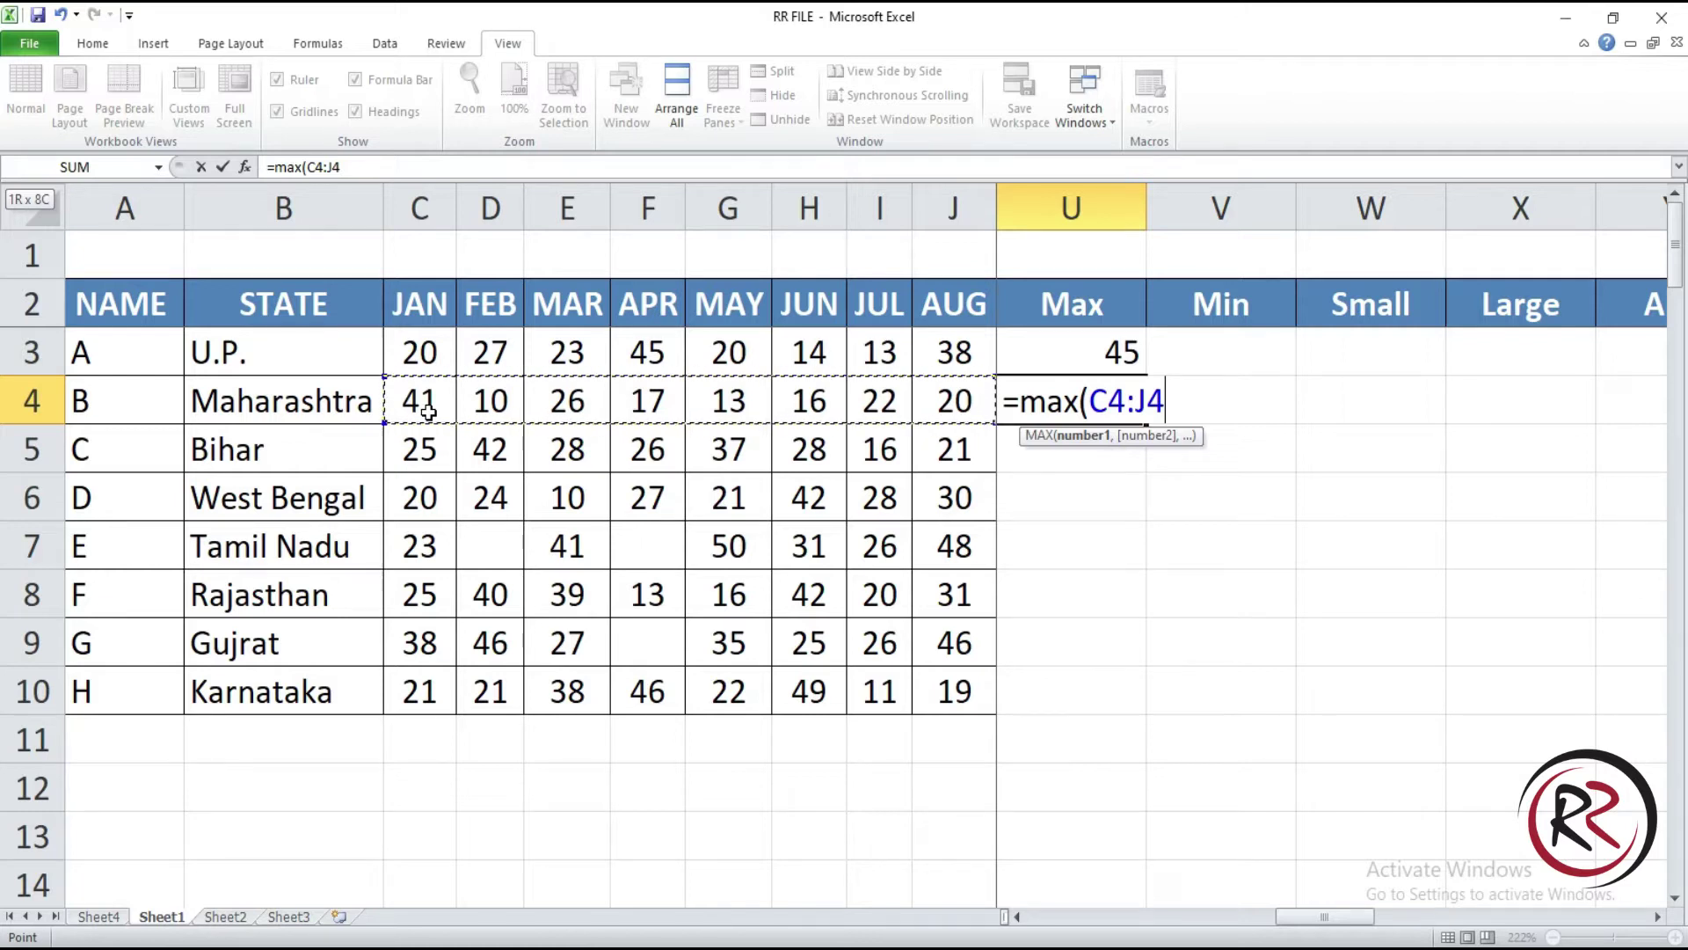
pyautogui.write(')')
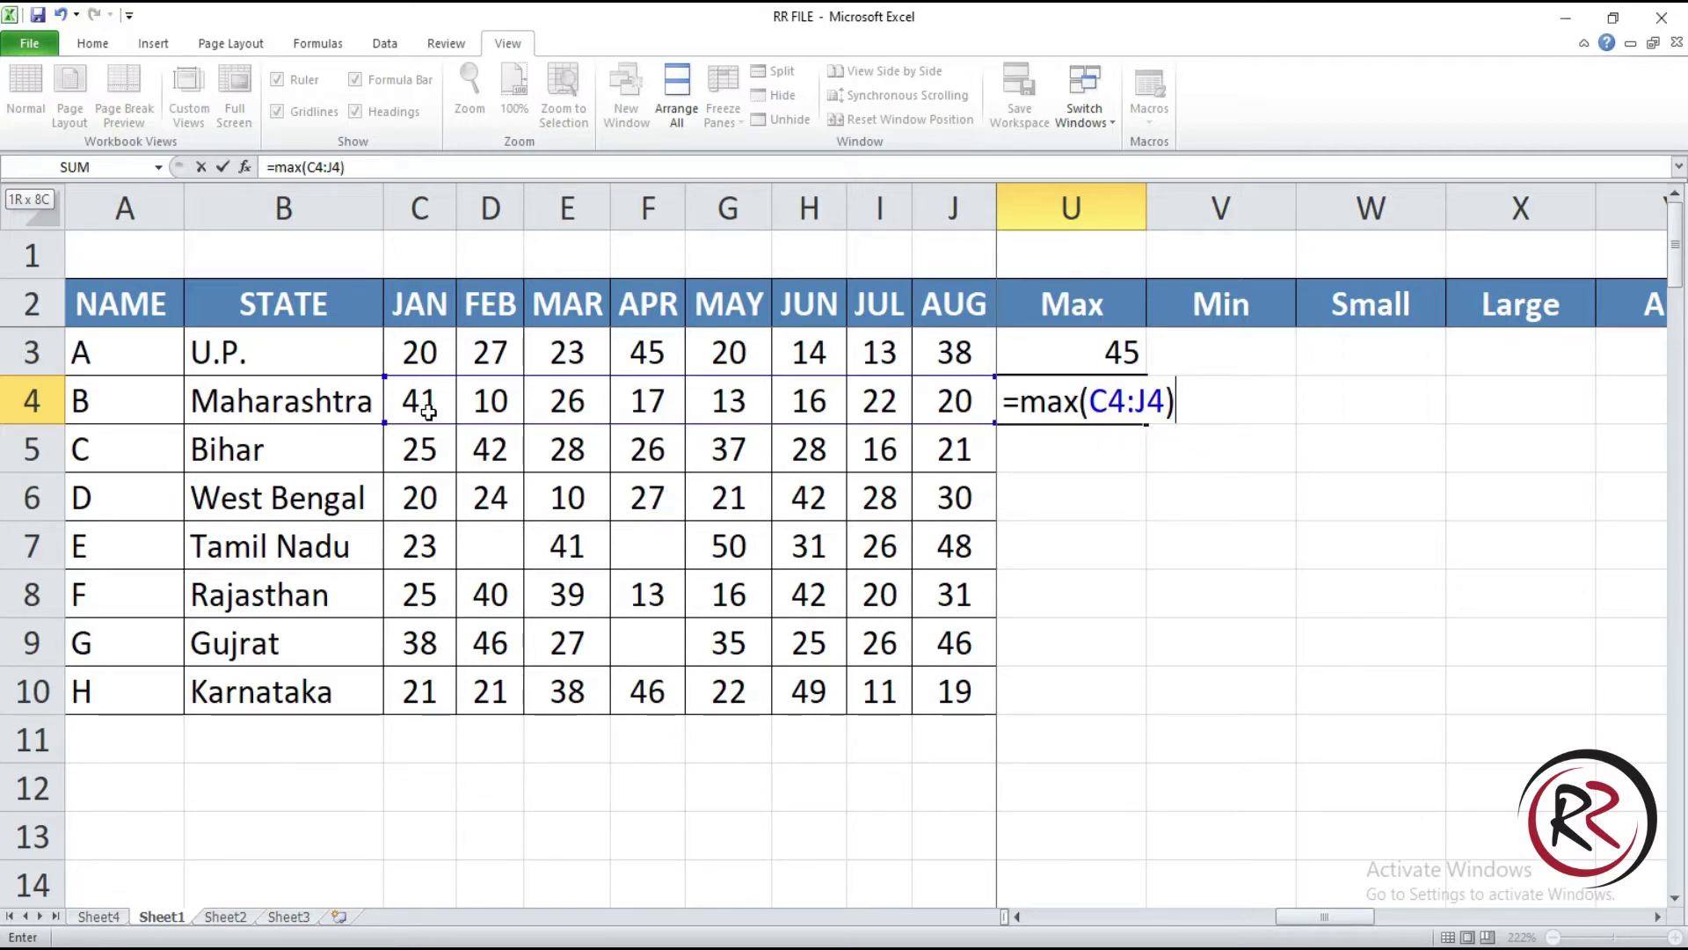
pyautogui.press('Return')
pyautogui.click(1093, 403)
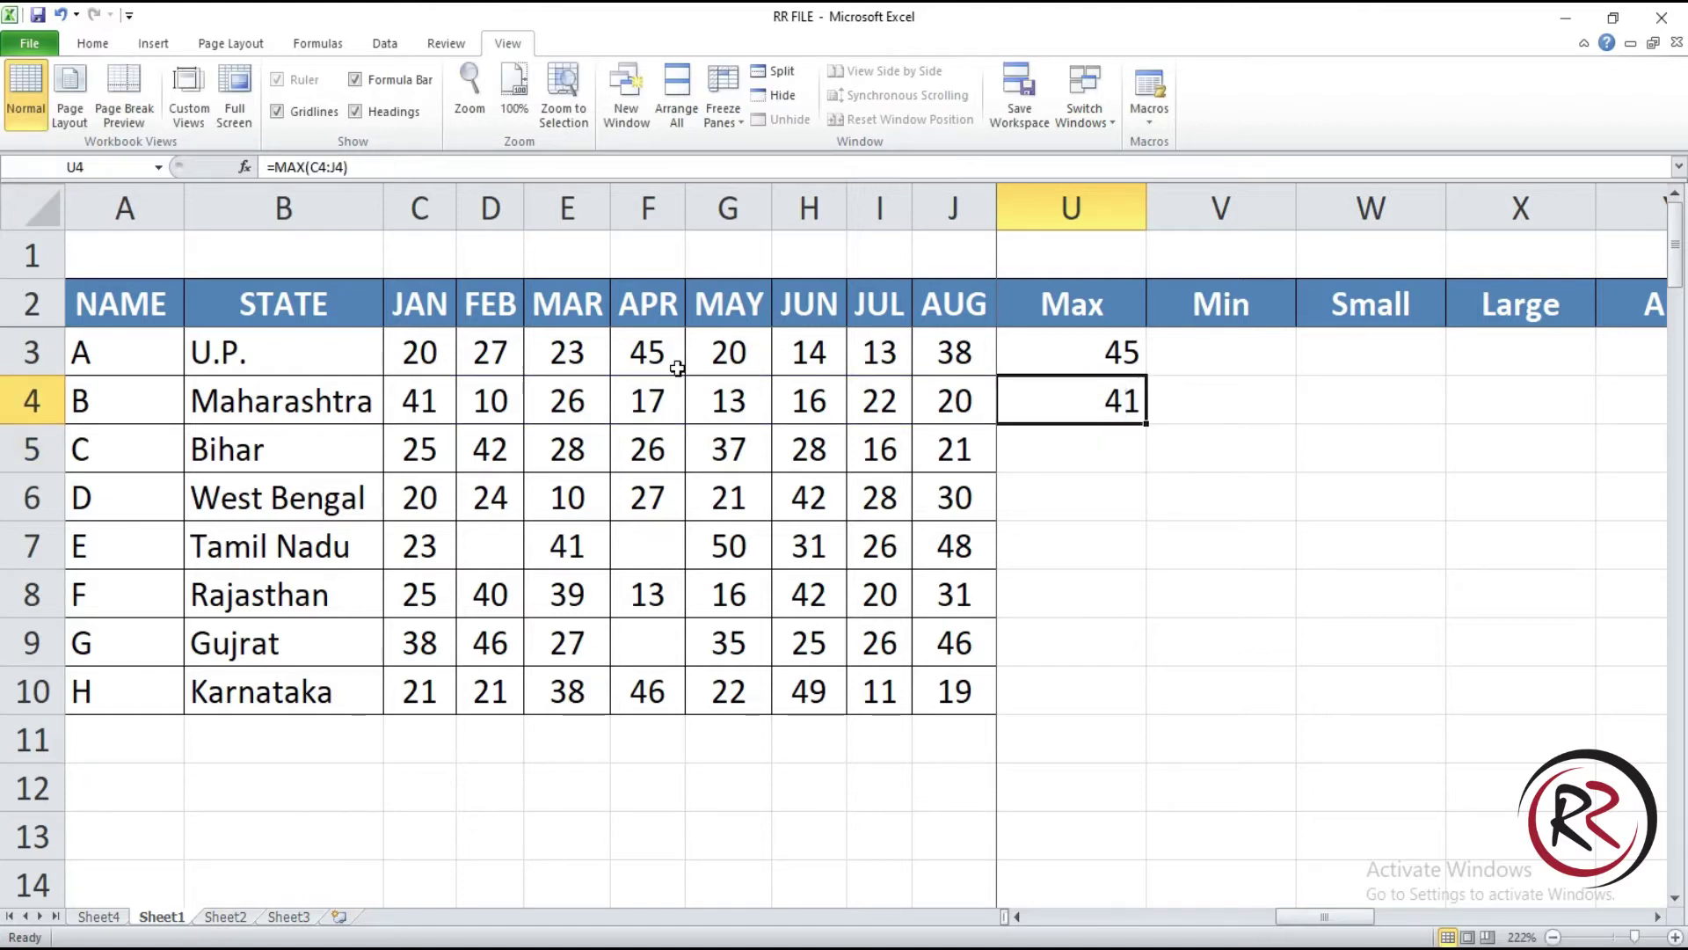
# Step: Change Maharashtra's APR value from 17 to 50, raising its Max to 50
pyautogui.click(439, 396)
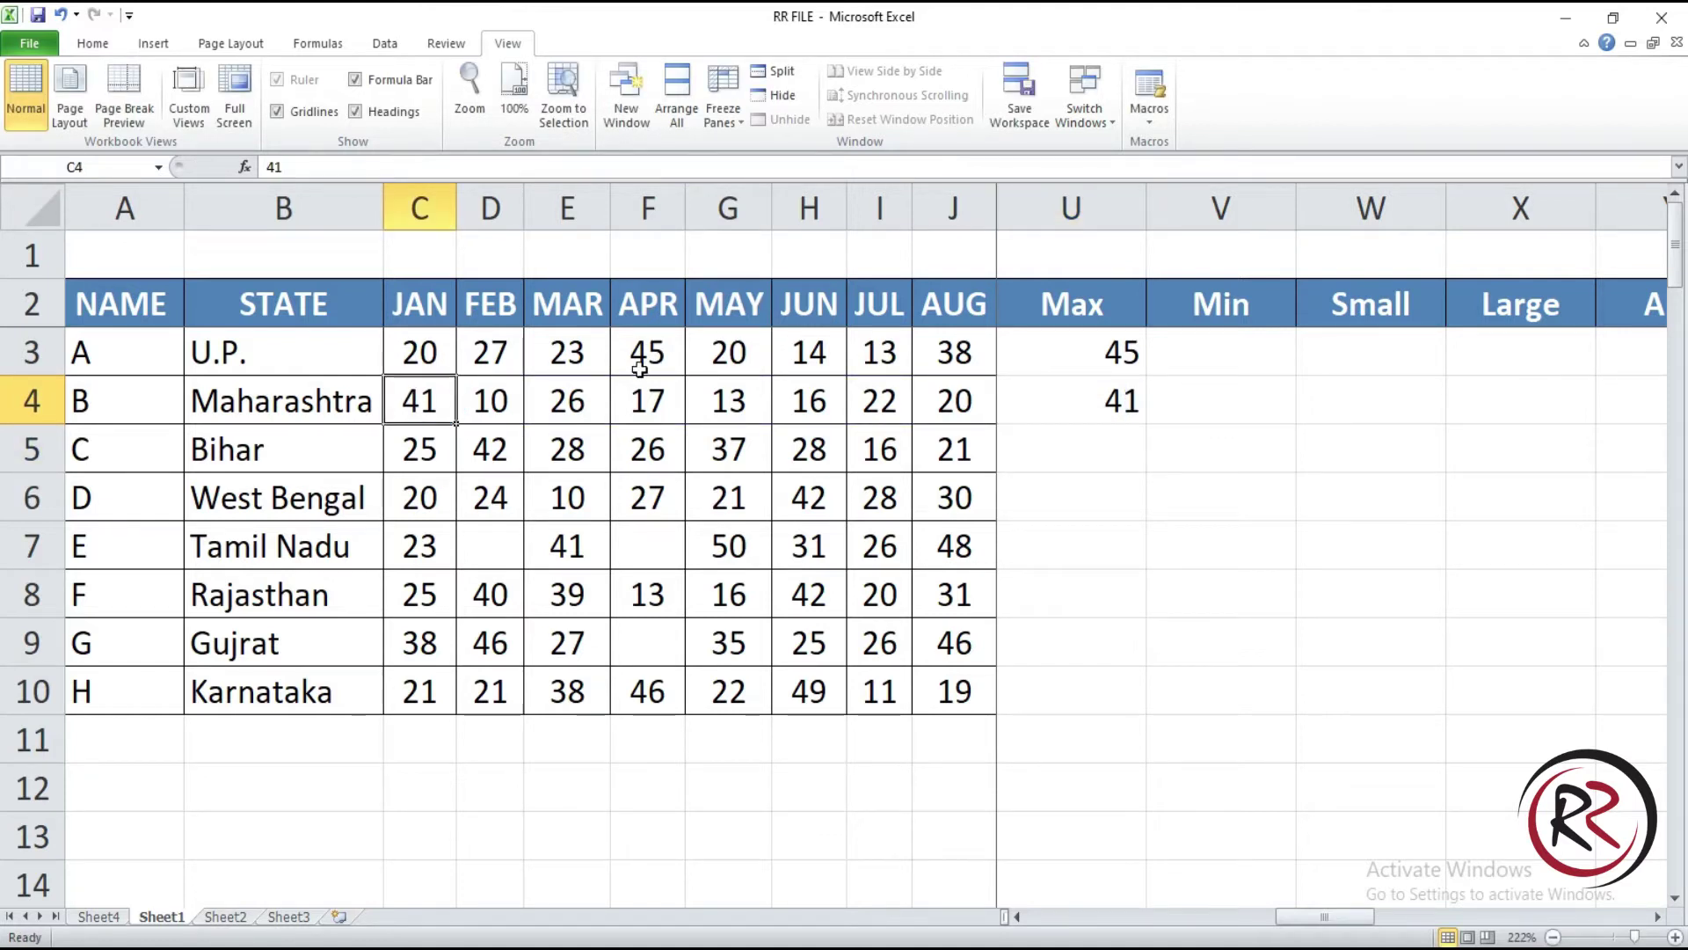
pyautogui.click(646, 401)
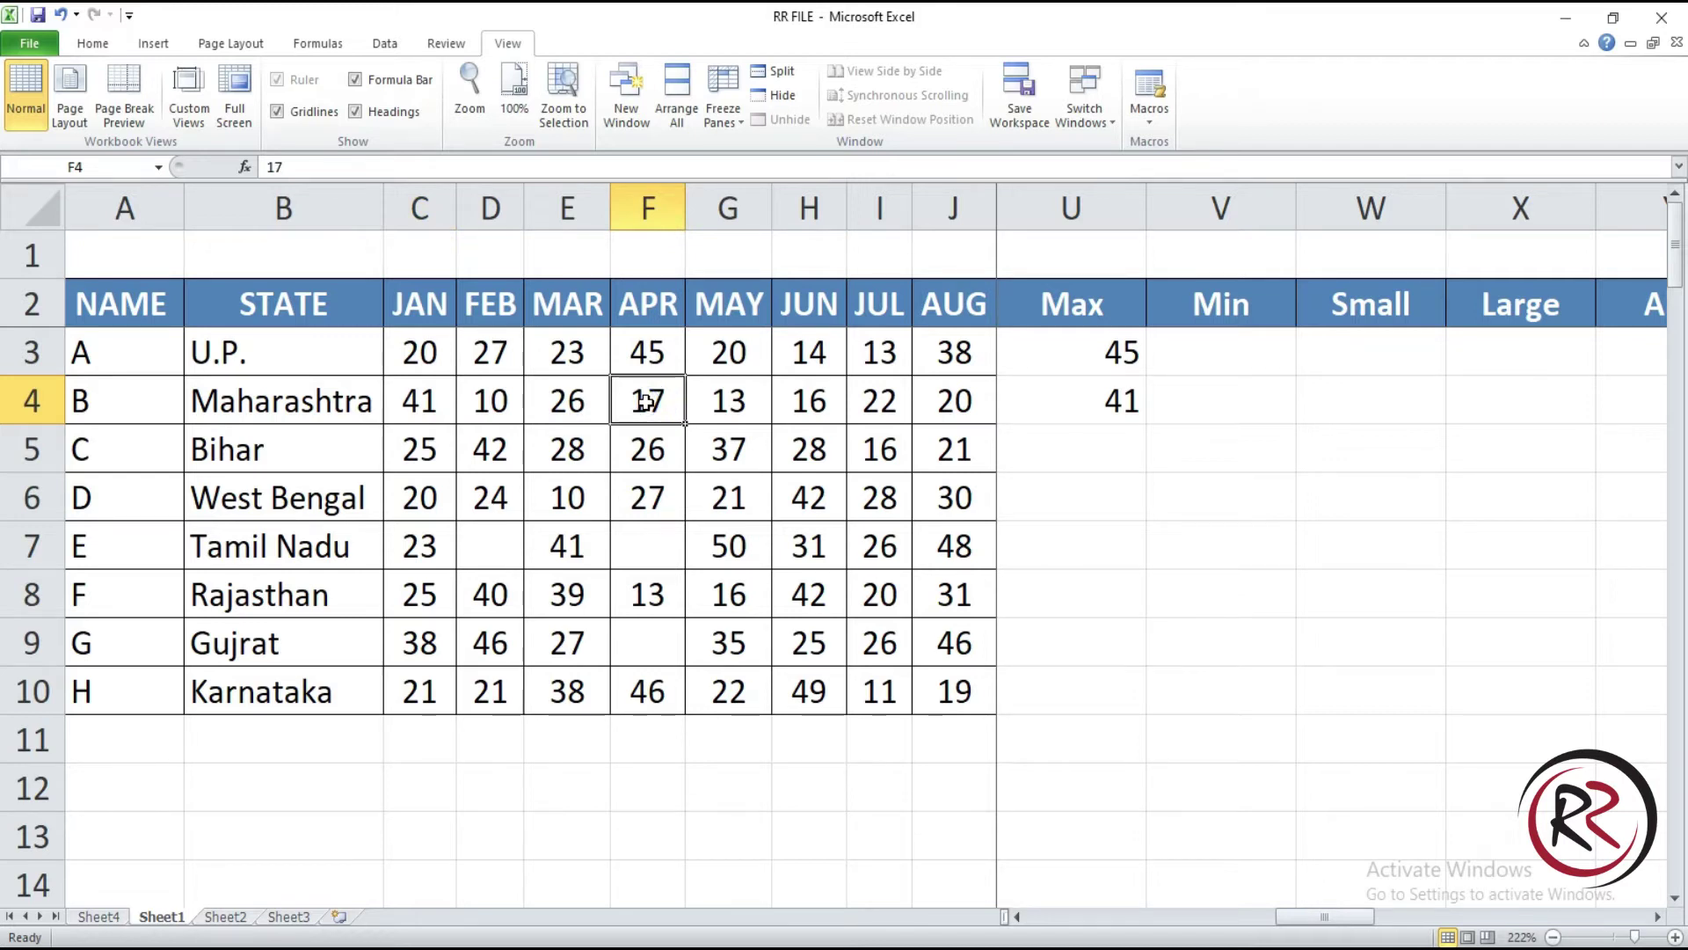
pyautogui.write('50')
pyautogui.press('Return')
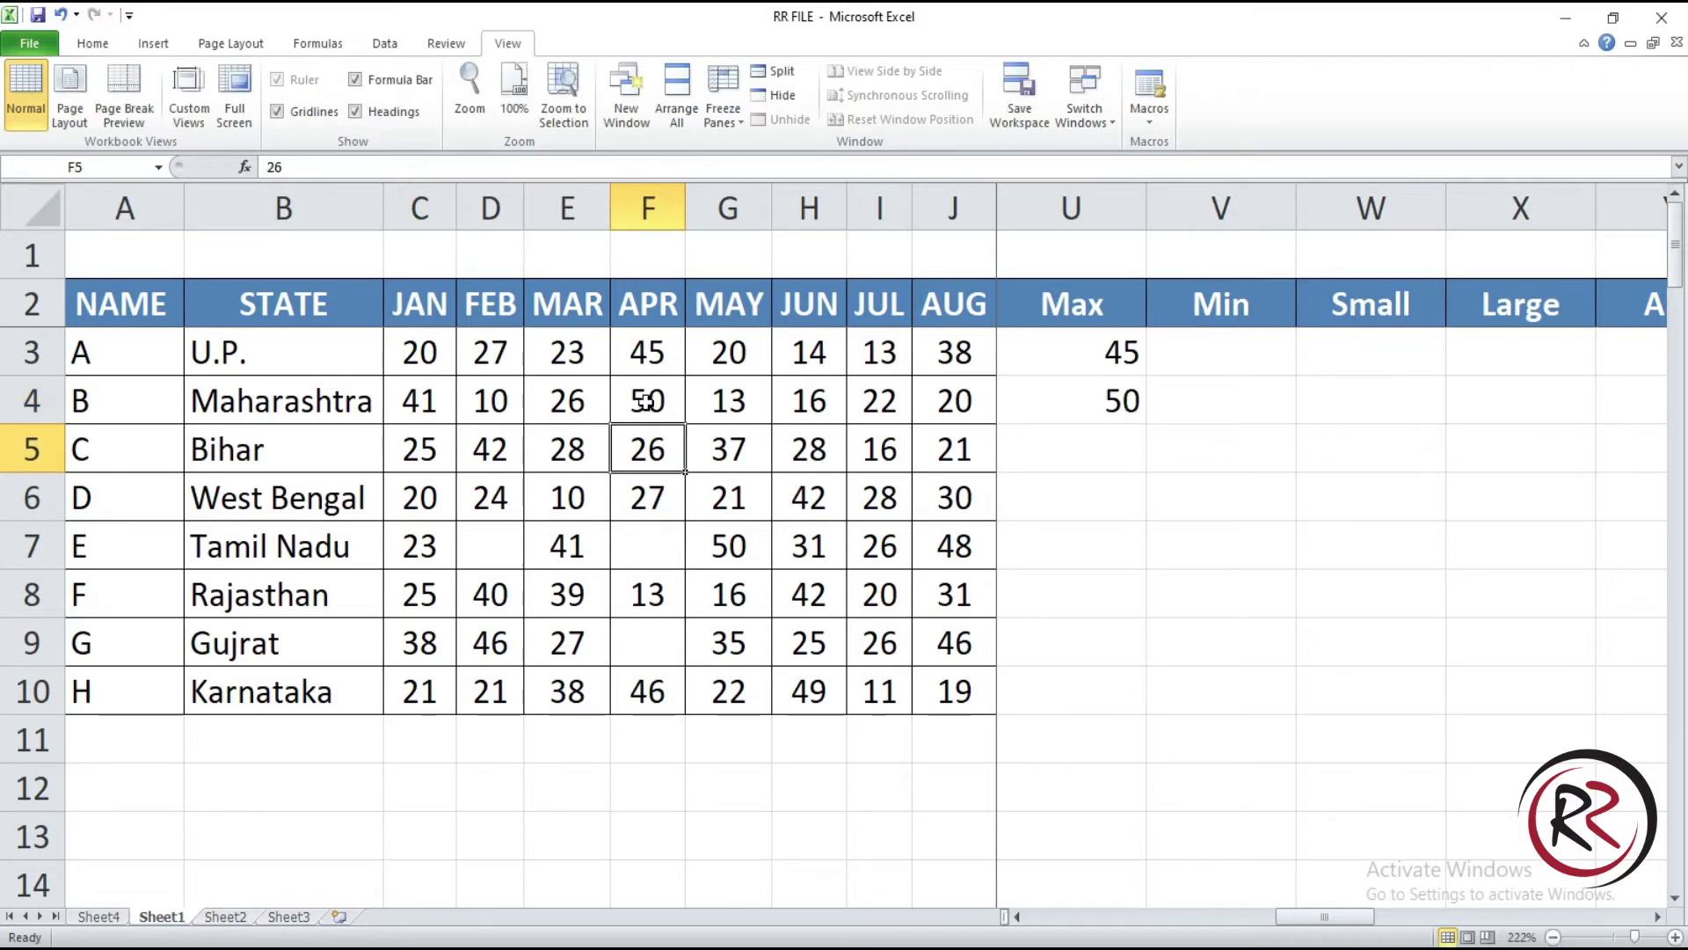
pyautogui.click(1105, 401)
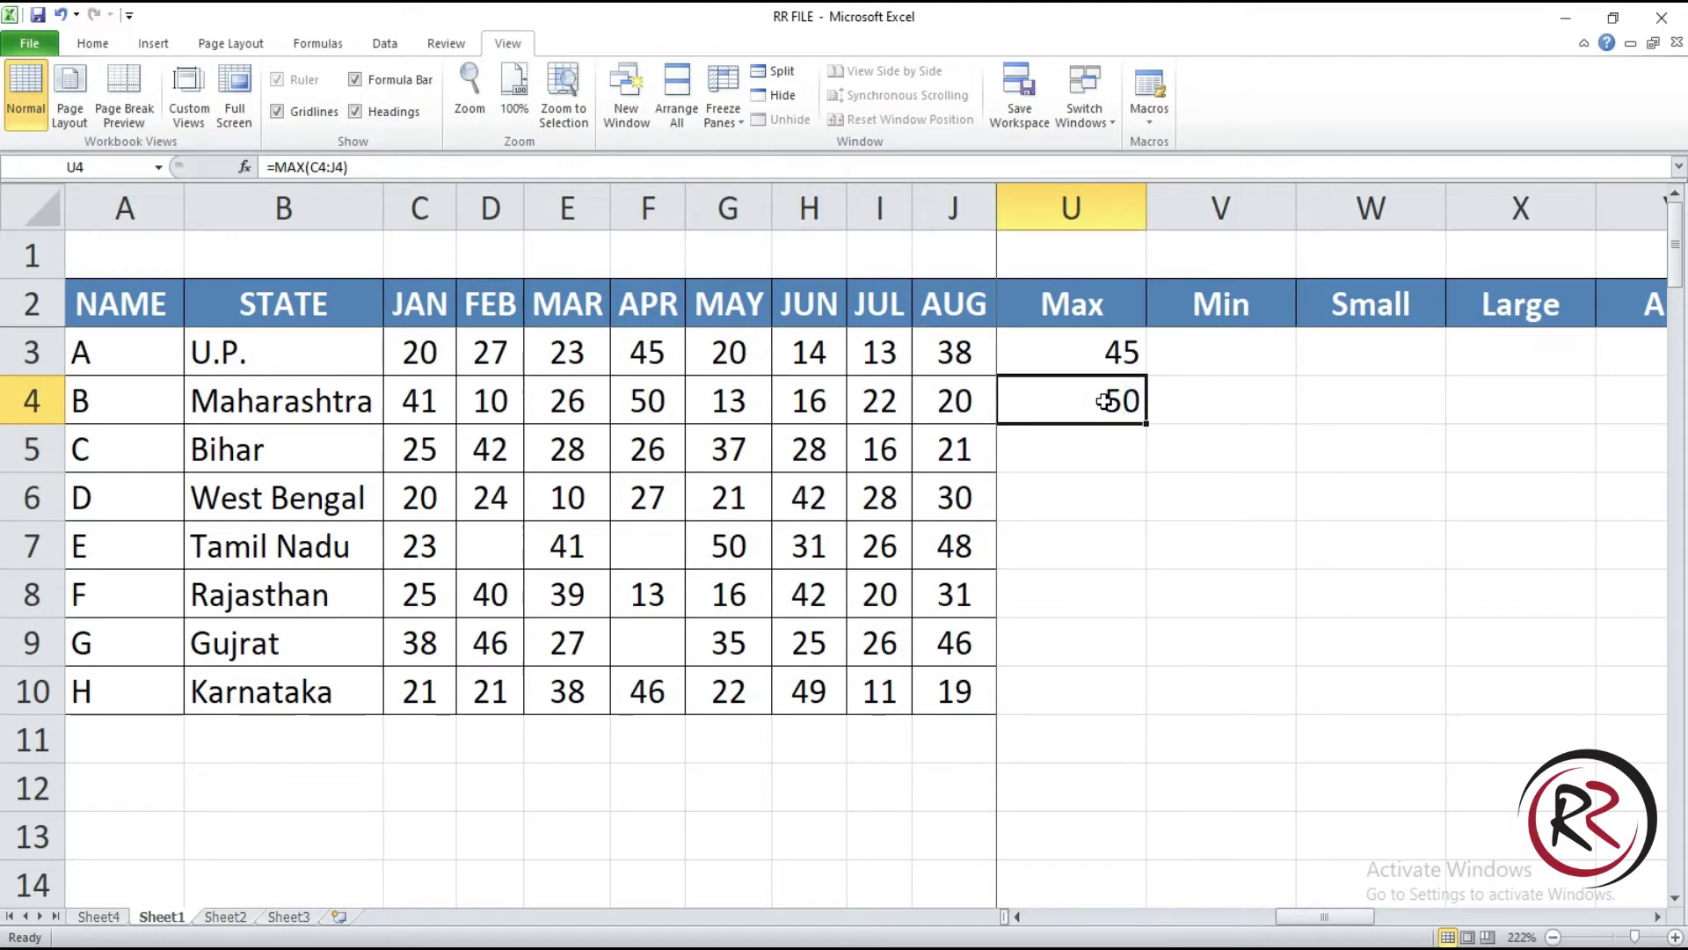
# Step: Enter =MIN(C3:J3) in V3, giving U.P.'s minimum of 13
pyautogui.click(1251, 346)
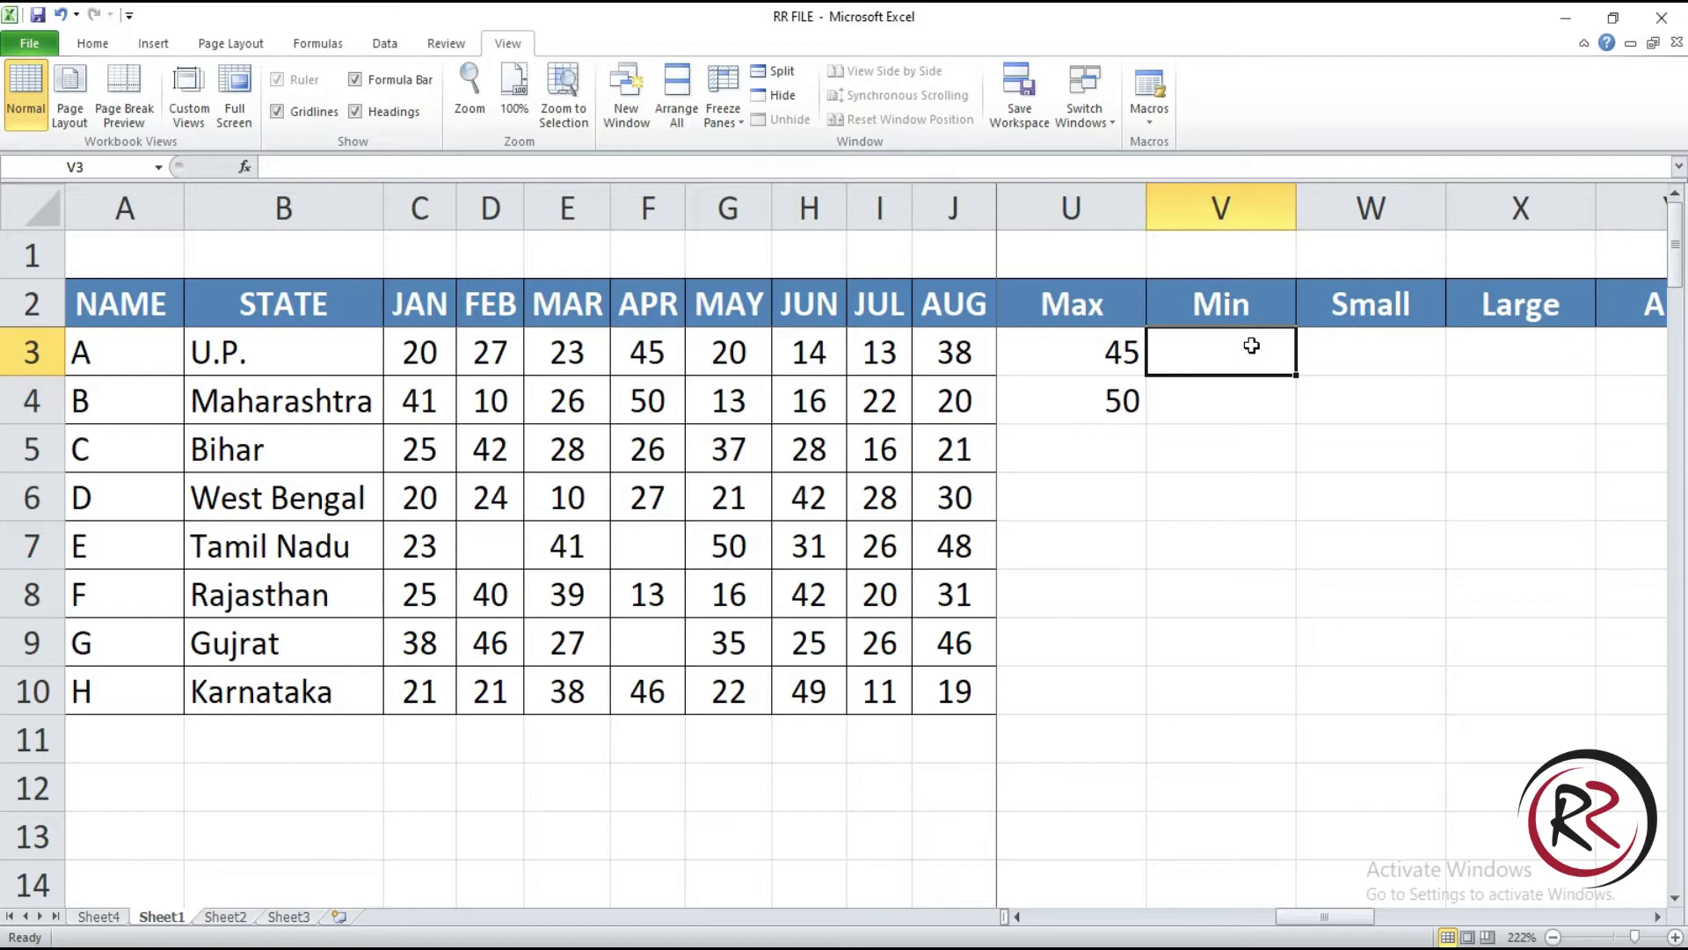
pyautogui.write('=')
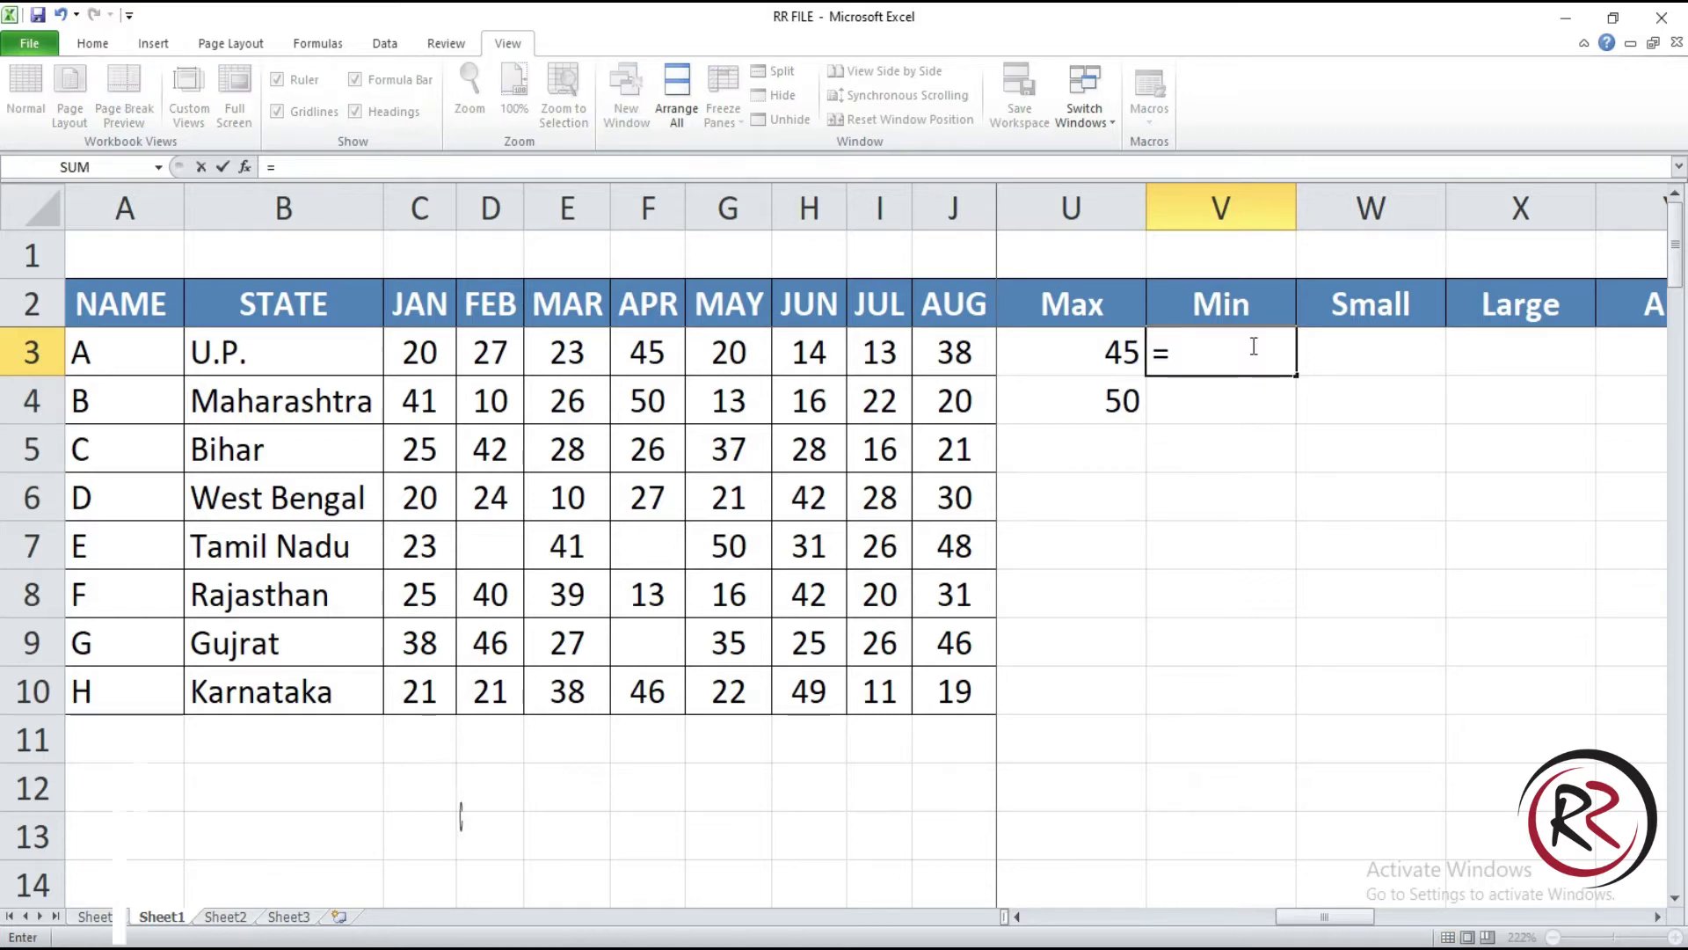
pyautogui.write('min(')
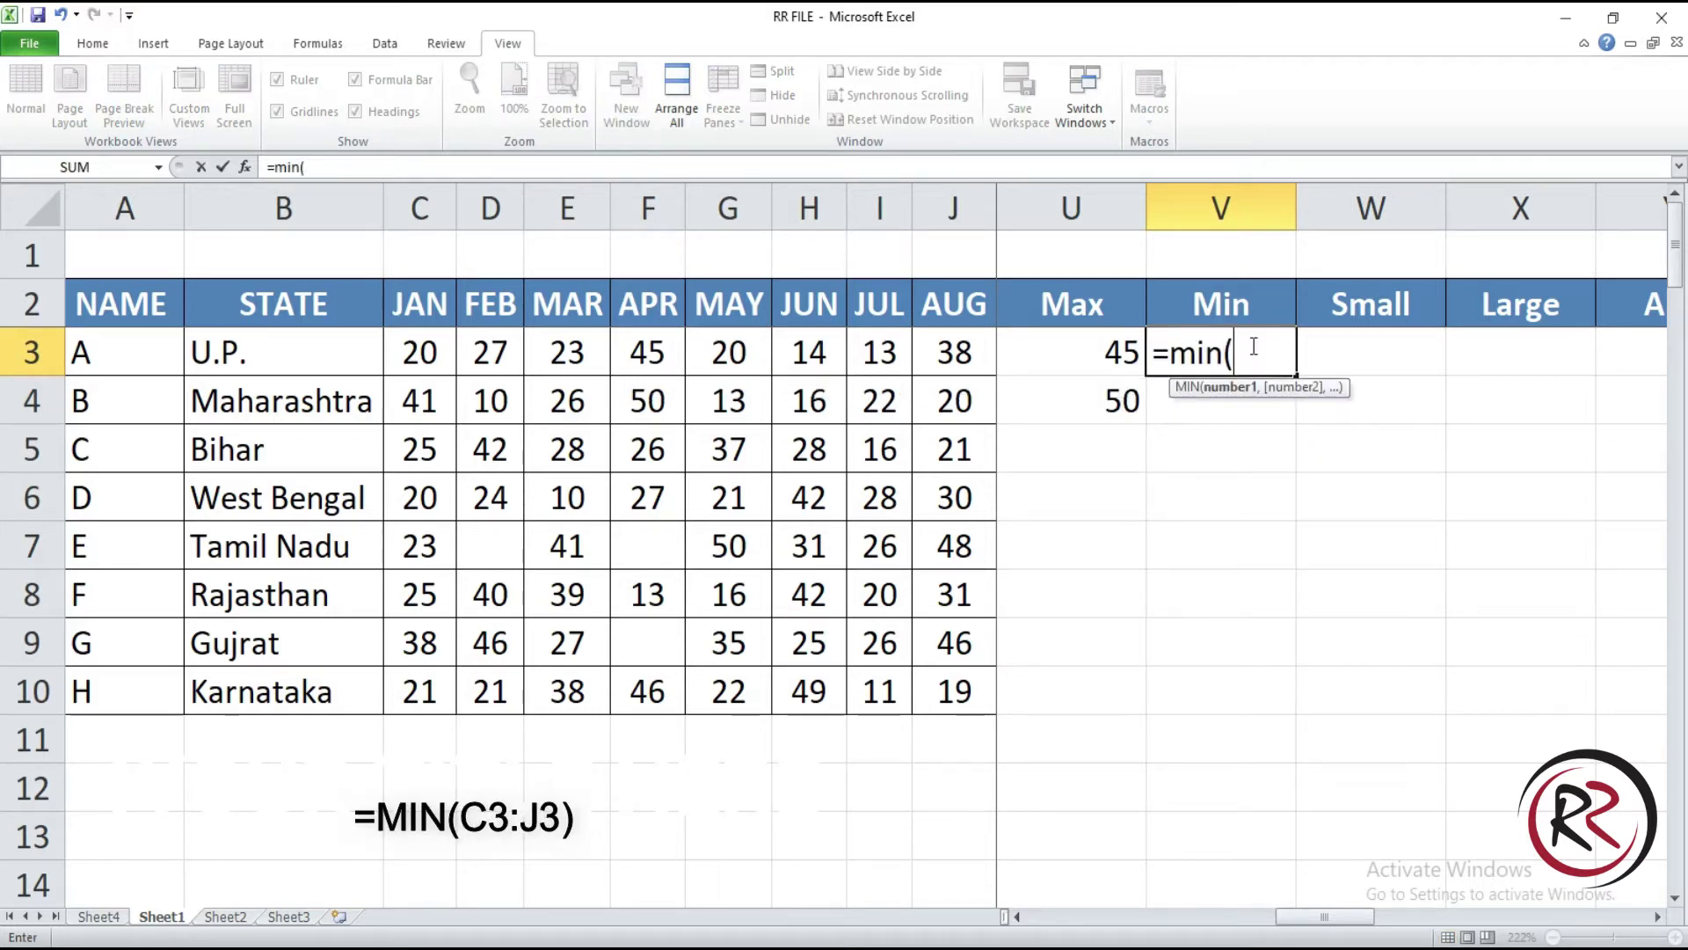
pyautogui.click(964, 361)
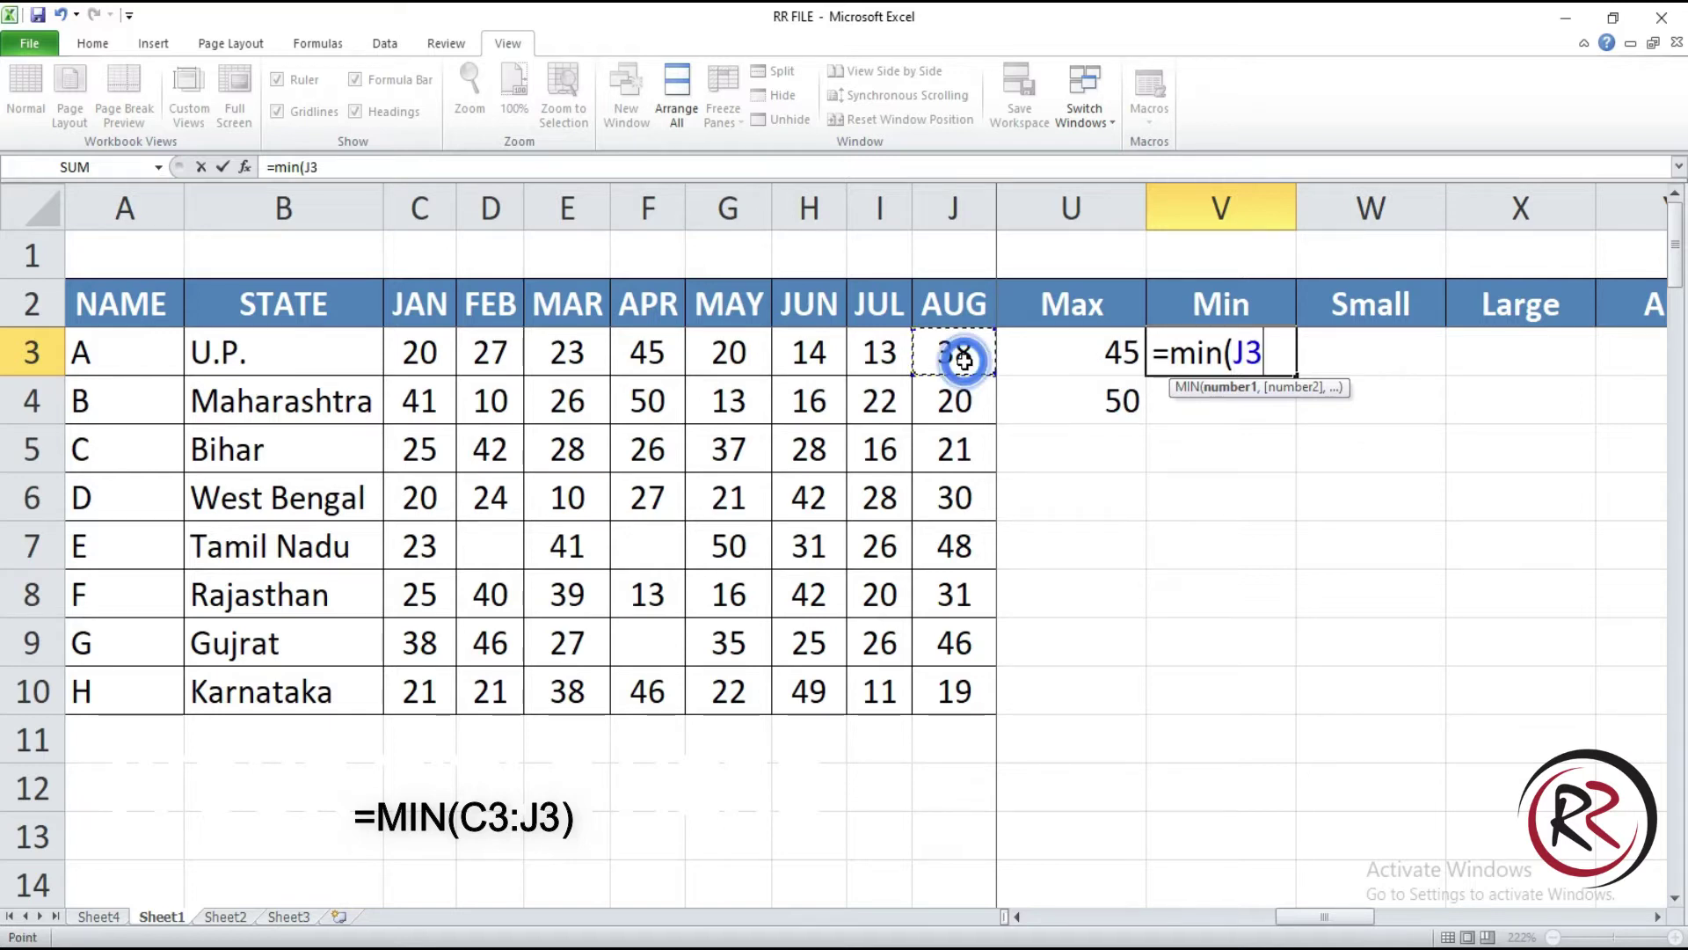
pyautogui.moveTo(964, 361)
pyautogui.mouseDown()
pyautogui.moveTo(565, 345)
pyautogui.moveTo(447, 363)
pyautogui.mouseUp()
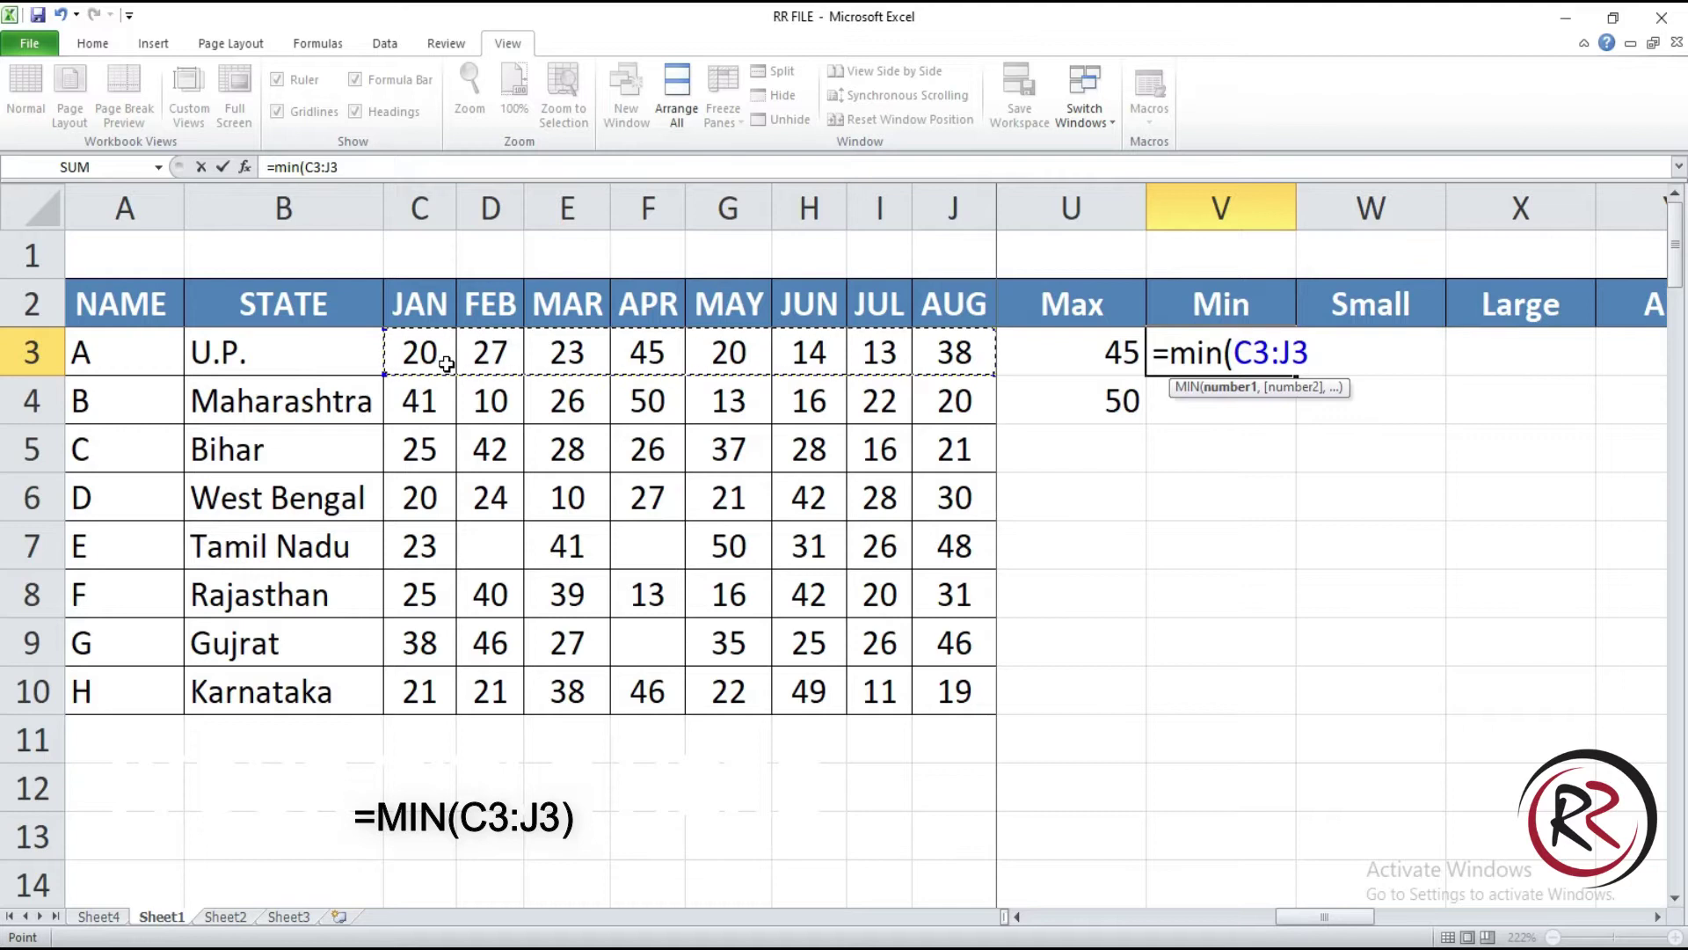
pyautogui.write(')')
pyautogui.press('Return')
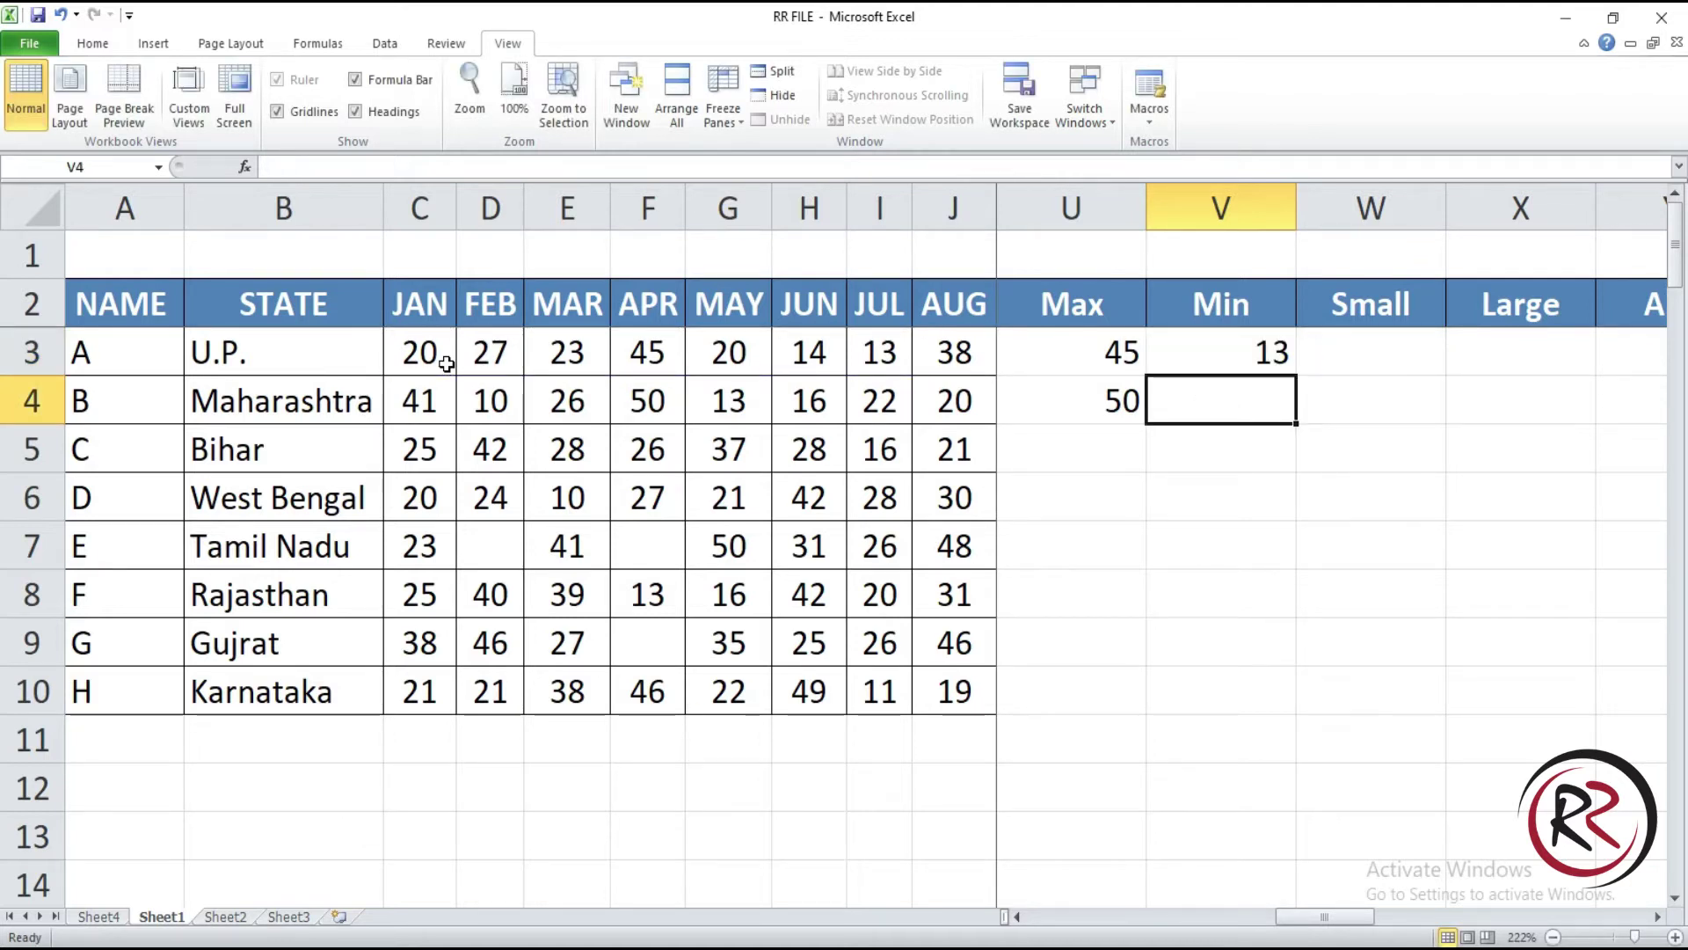
# Step: Enter =MIN(C4:J4) in V4, giving Maharashtra's minimum of 10
pyautogui.write('=min')
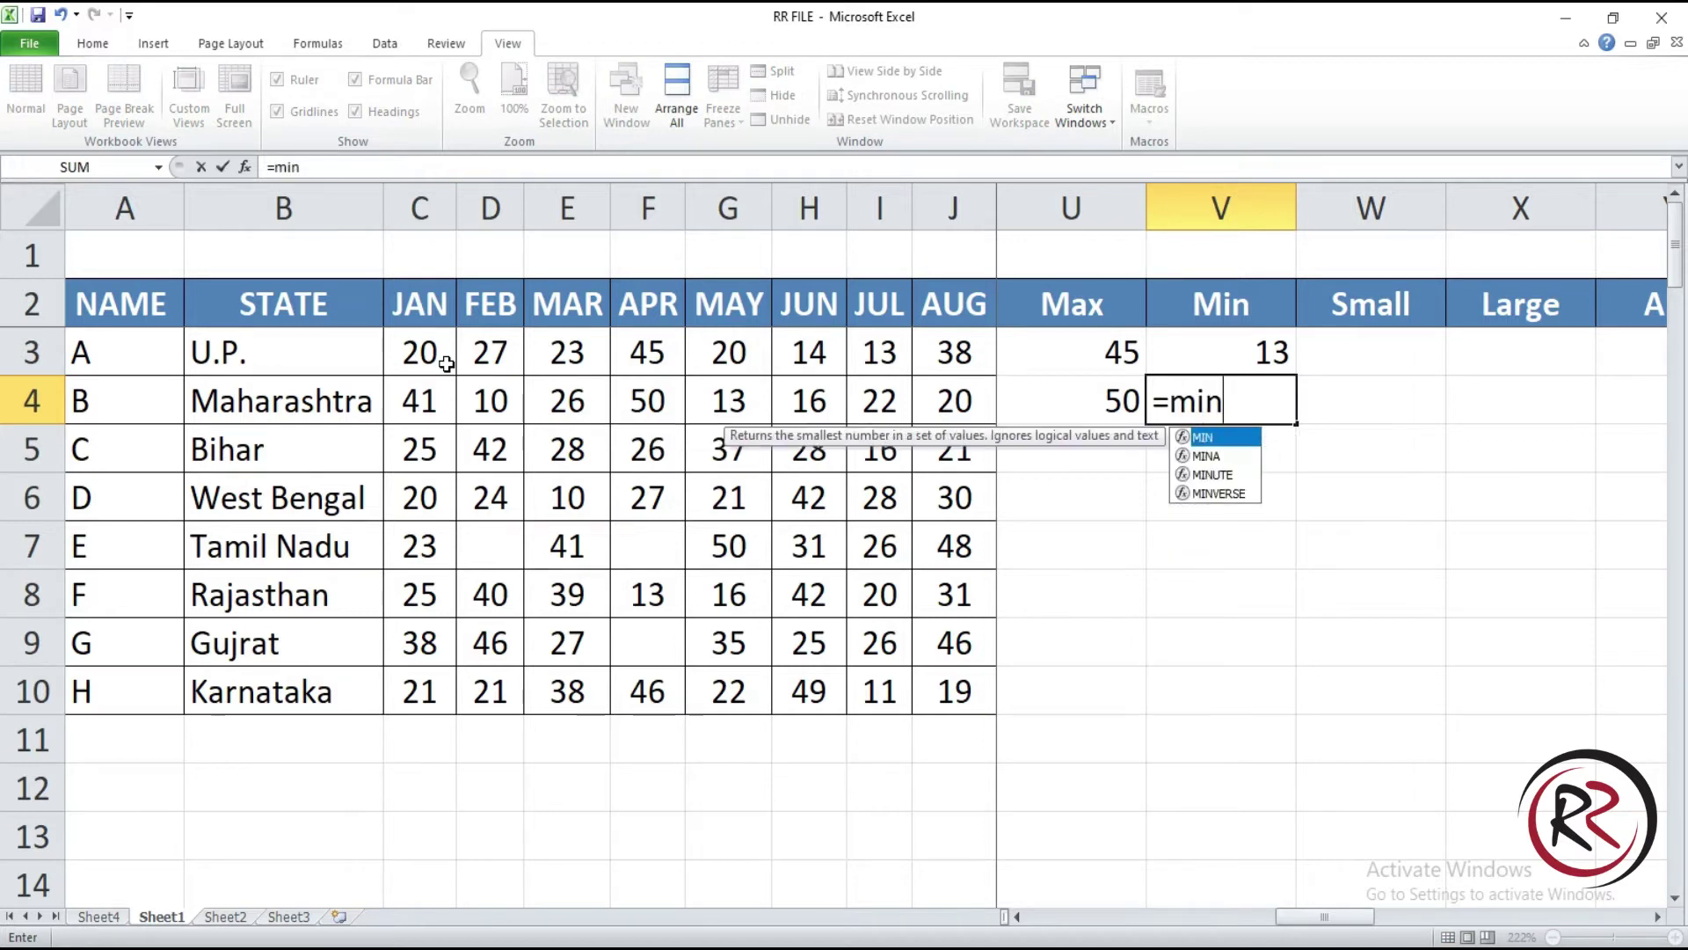
pyautogui.write('(')
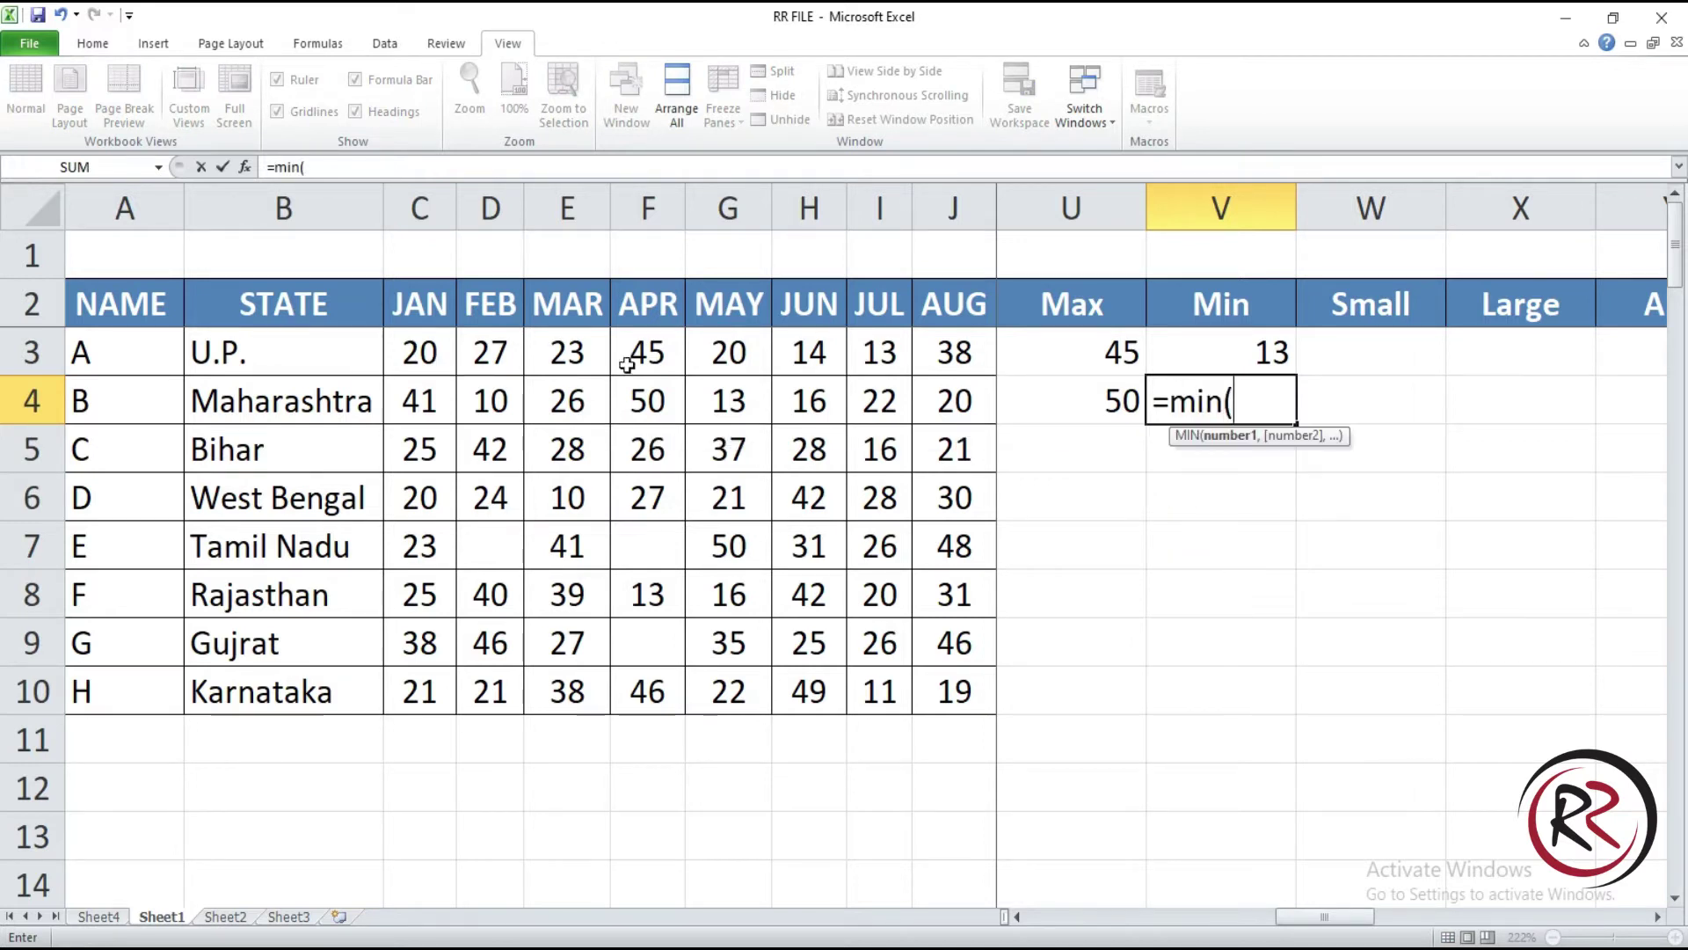
pyautogui.moveTo(959, 401); pyautogui.dragTo(449, 409)
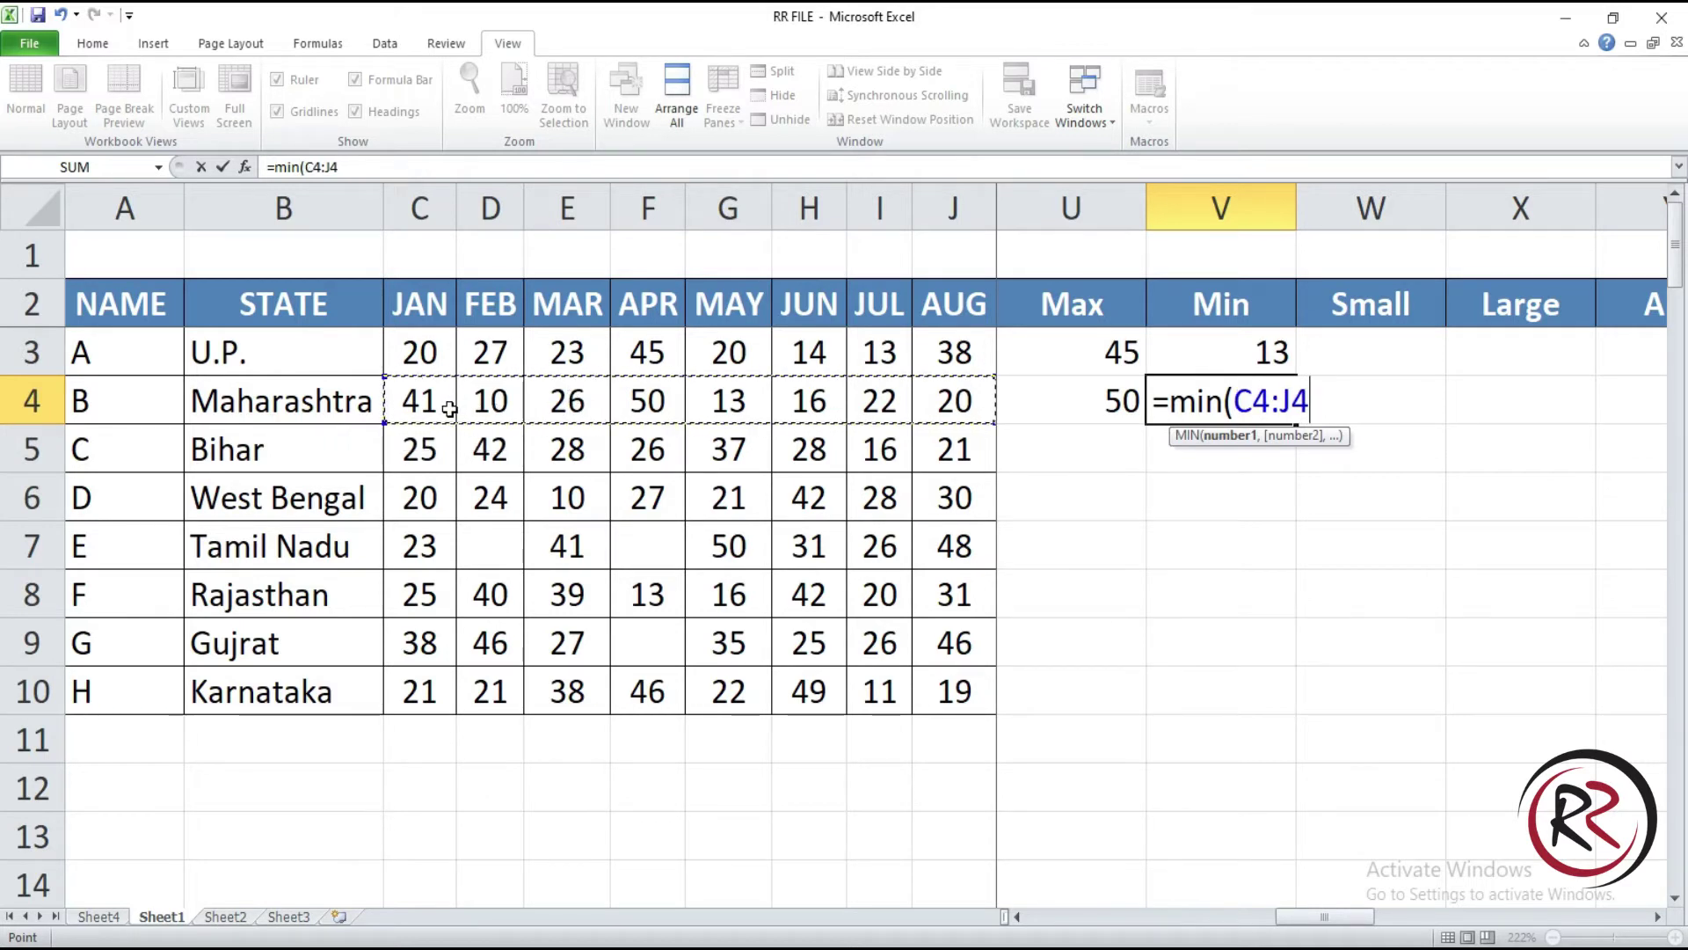
pyautogui.write(')')
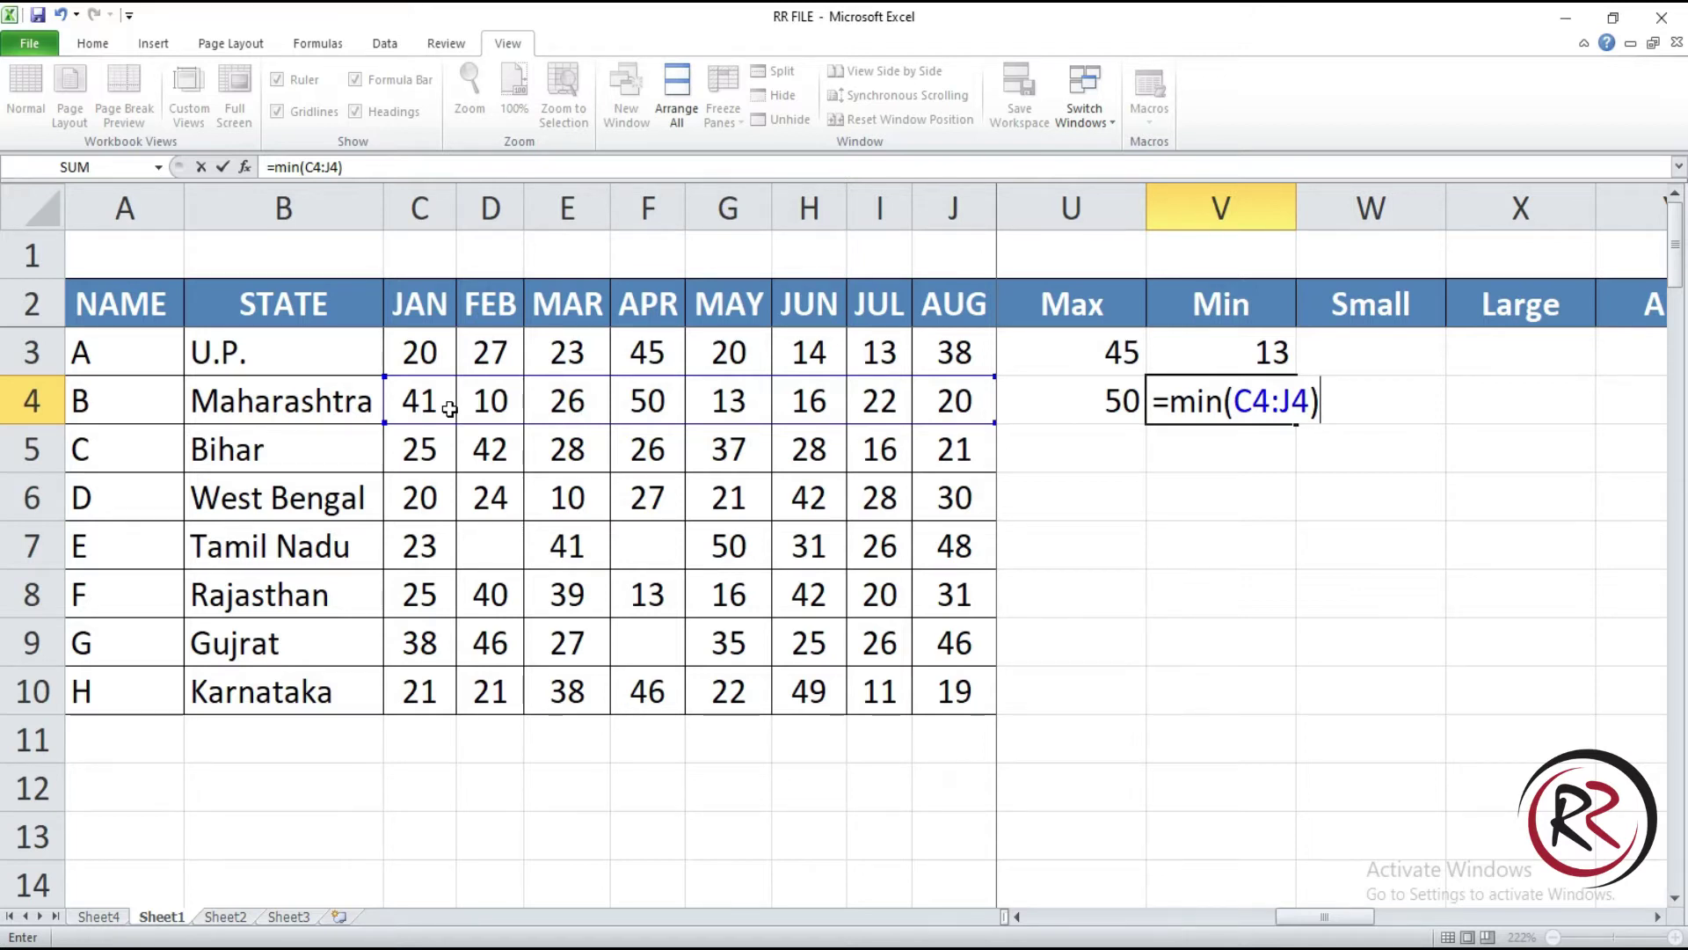
pyautogui.press('Return')
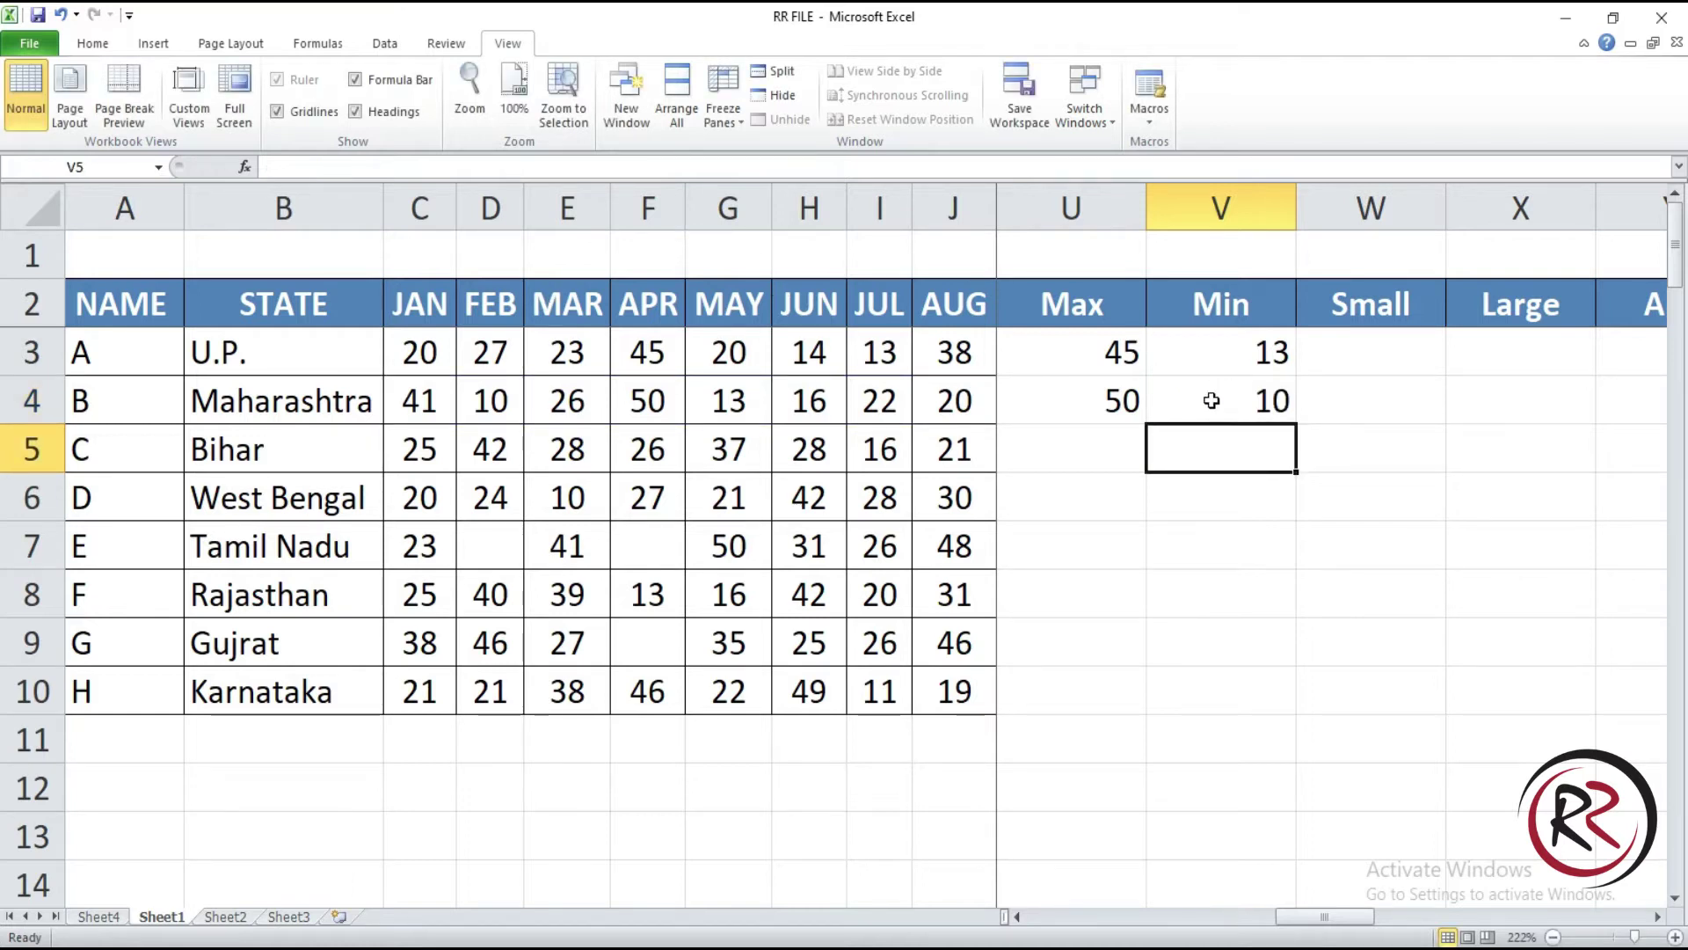
pyautogui.click(1372, 352)
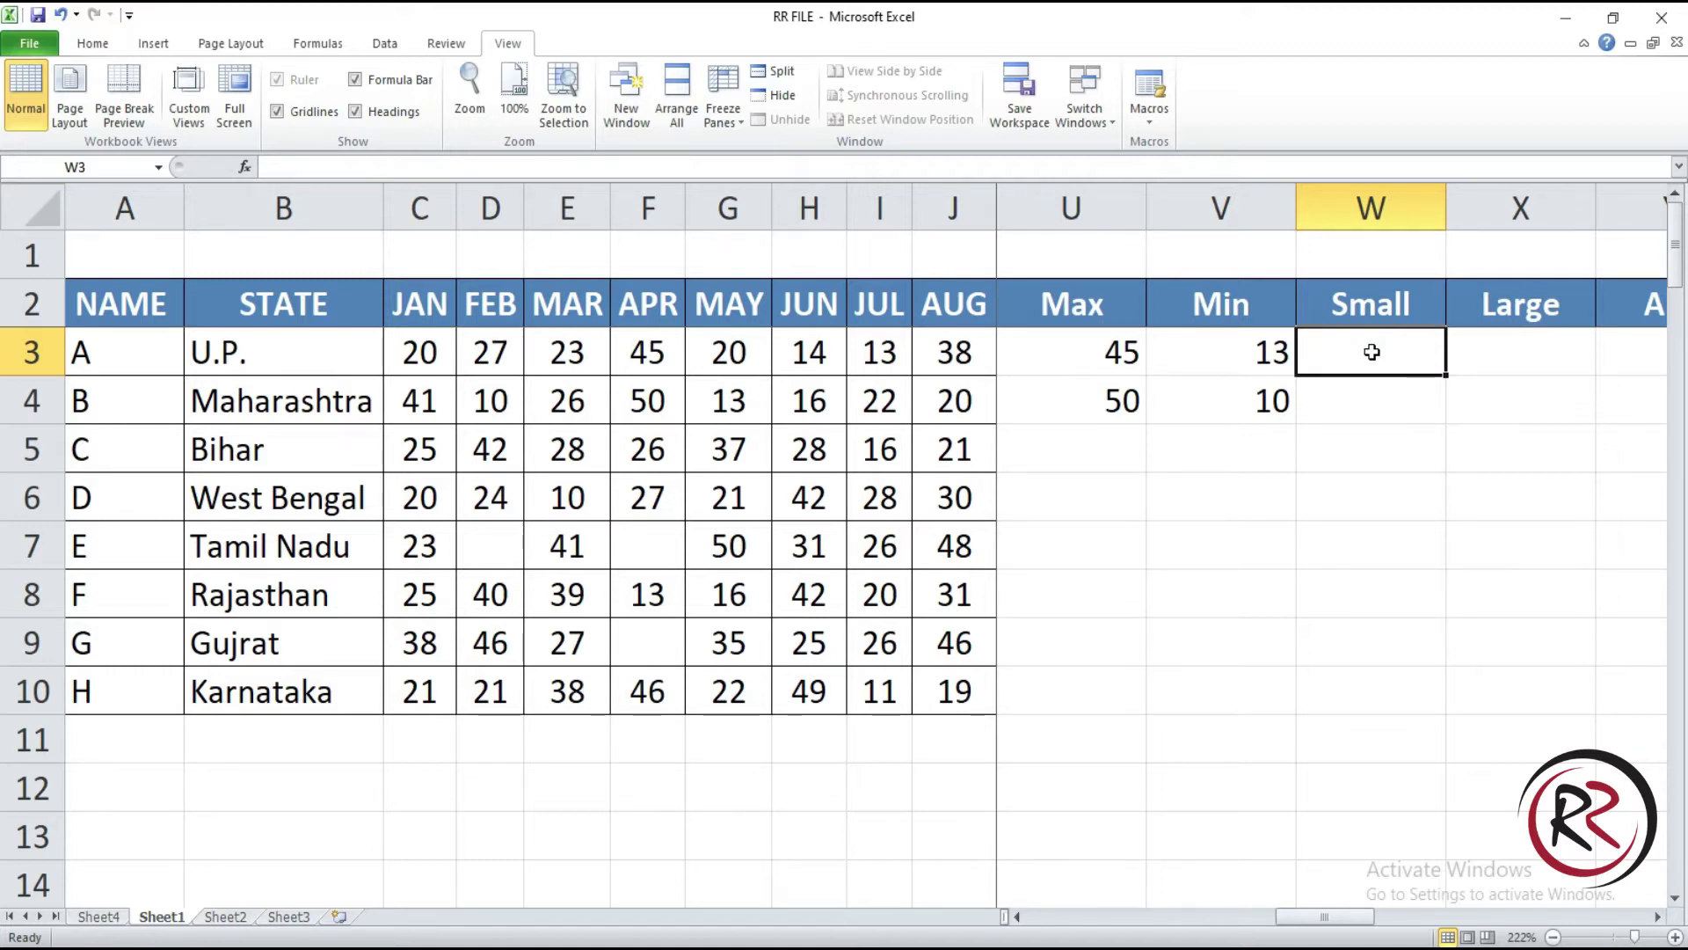
# Step: Enter =SMALL(C3:J3,2) in W3 to get U.P.'s second-smallest value, 14
pyautogui.click(1275, 352)
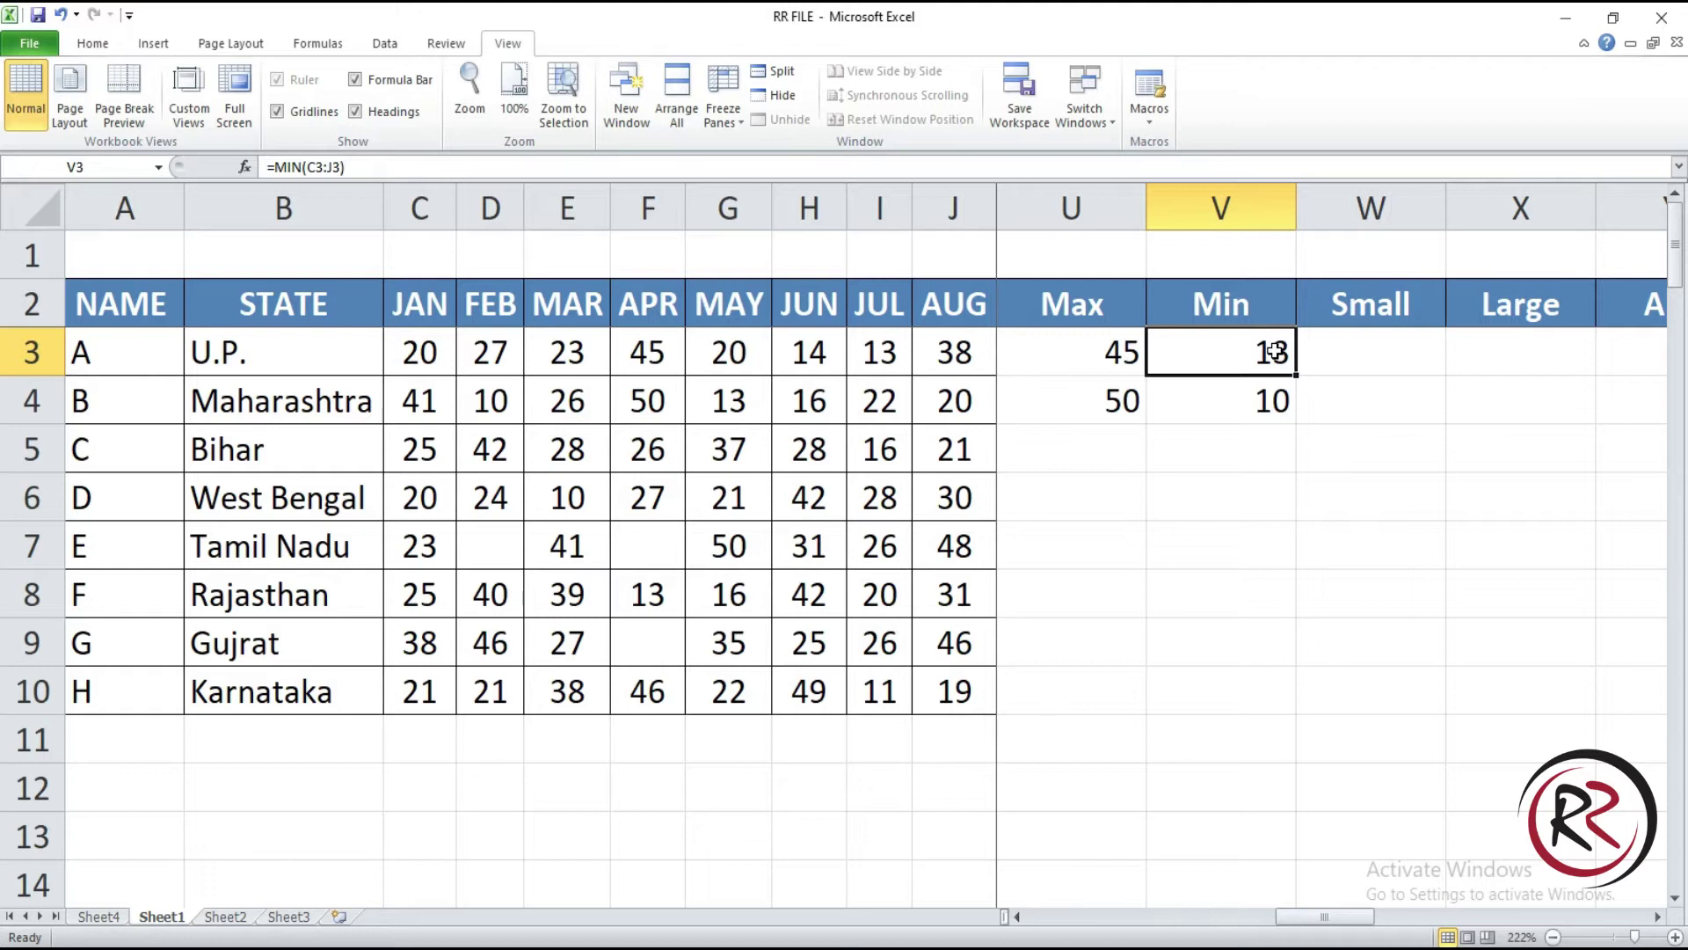
pyautogui.click(1379, 357)
pyautogui.write('=')
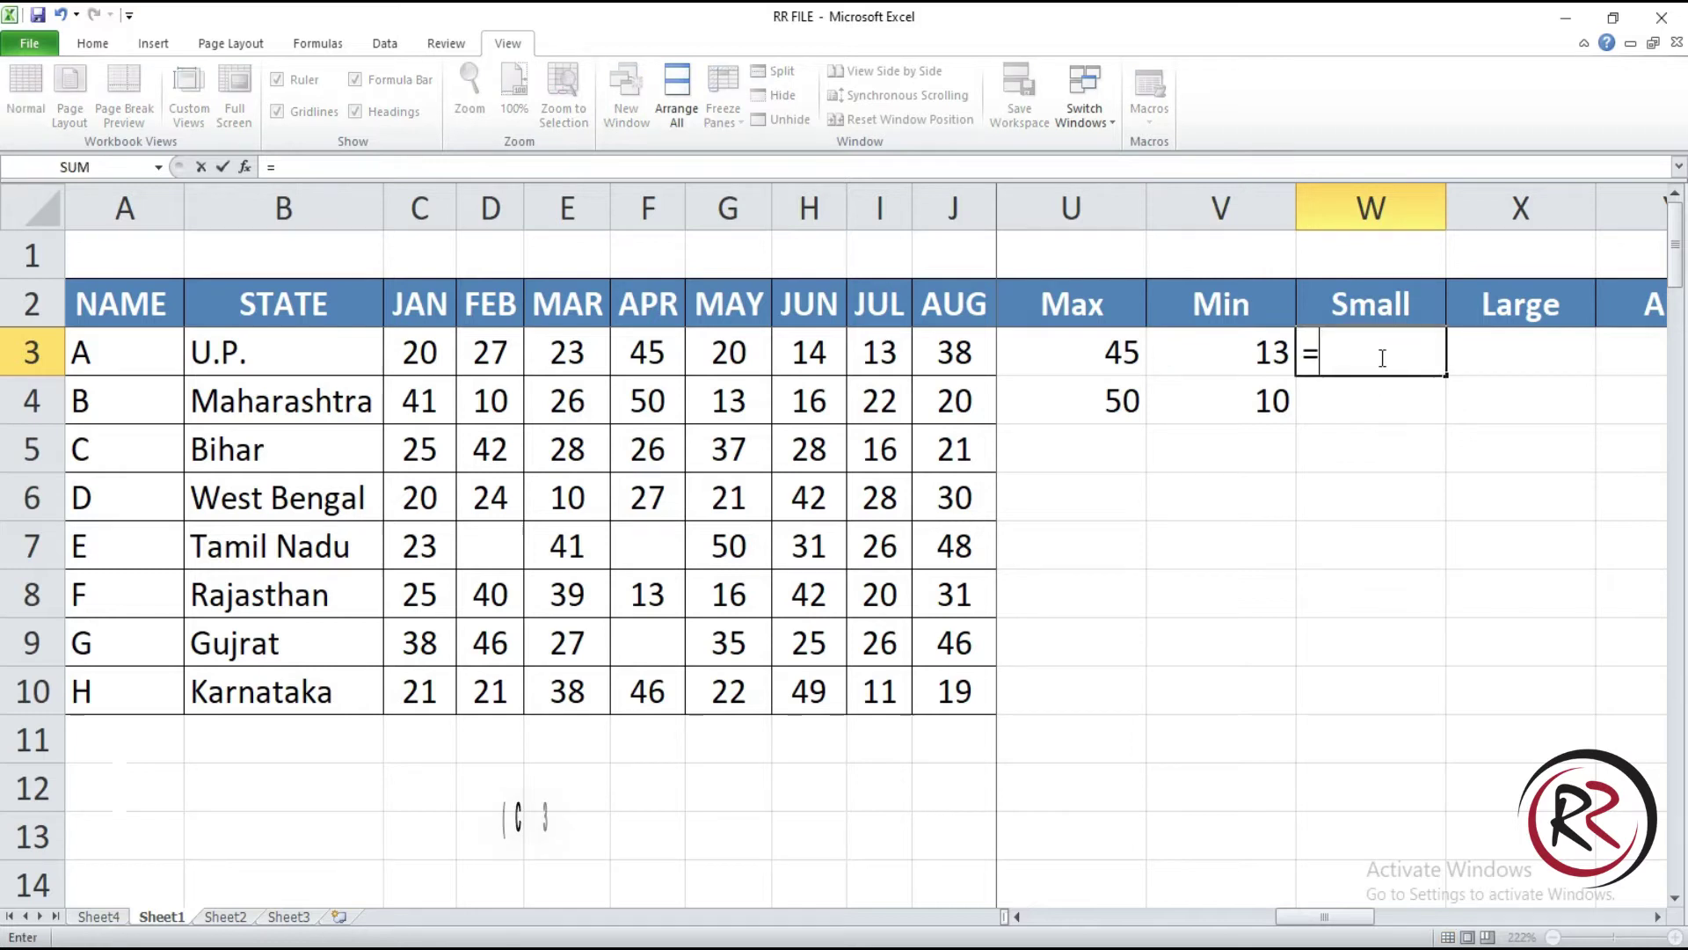
pyautogui.write('small')
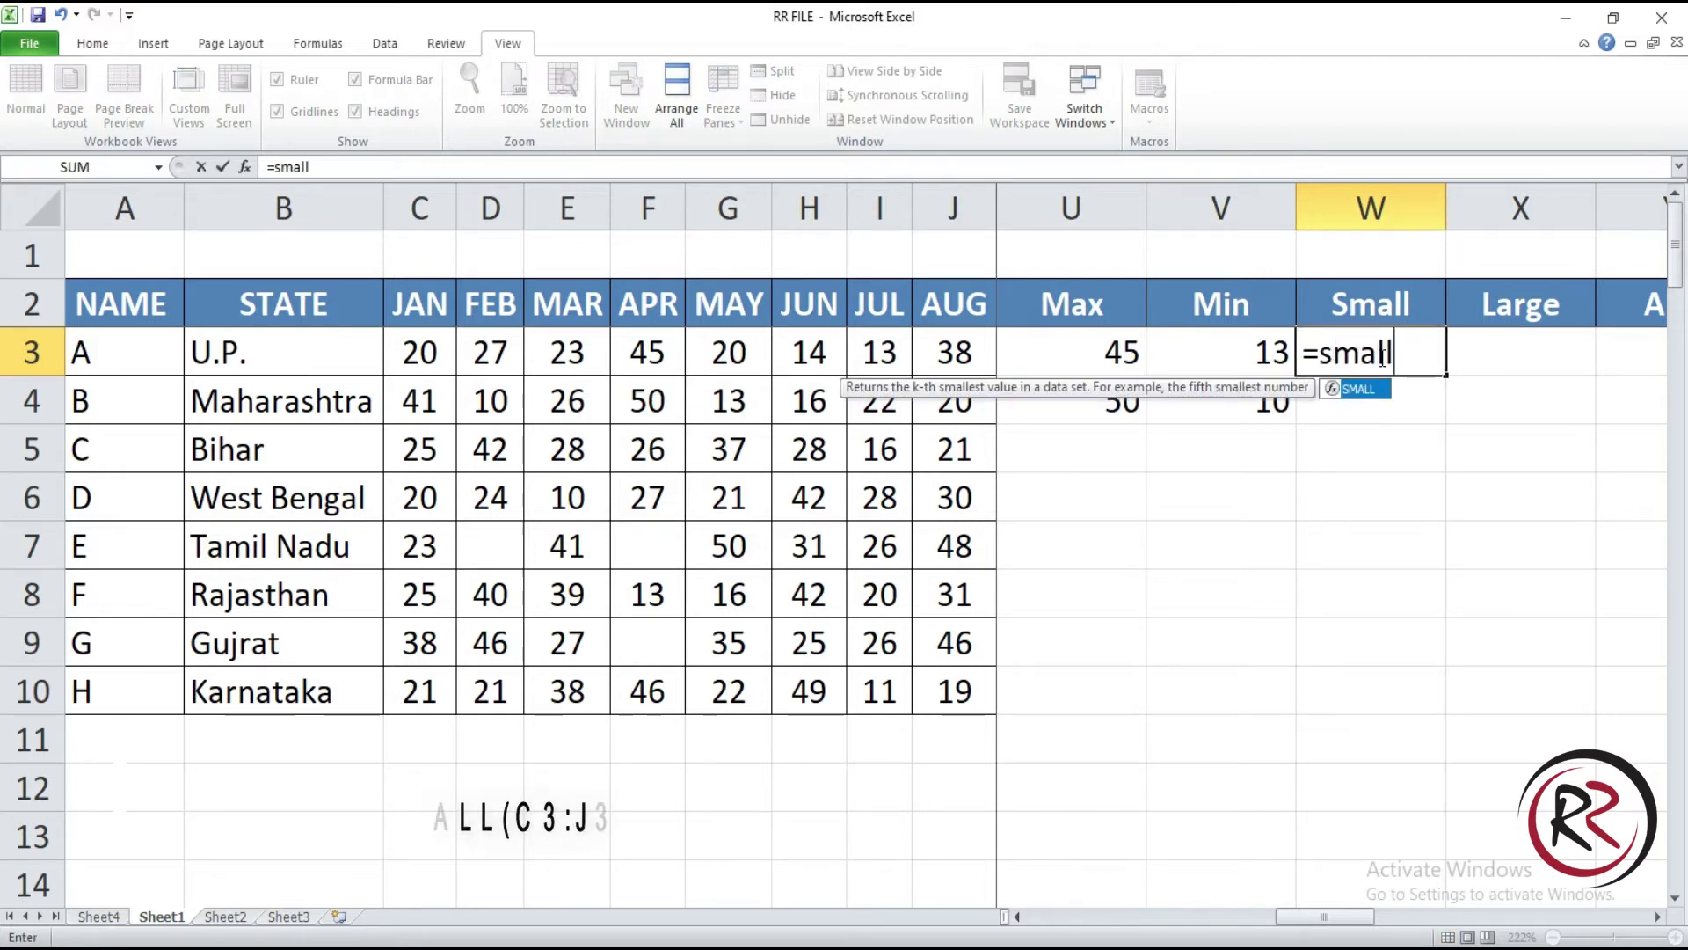
pyautogui.write('(')
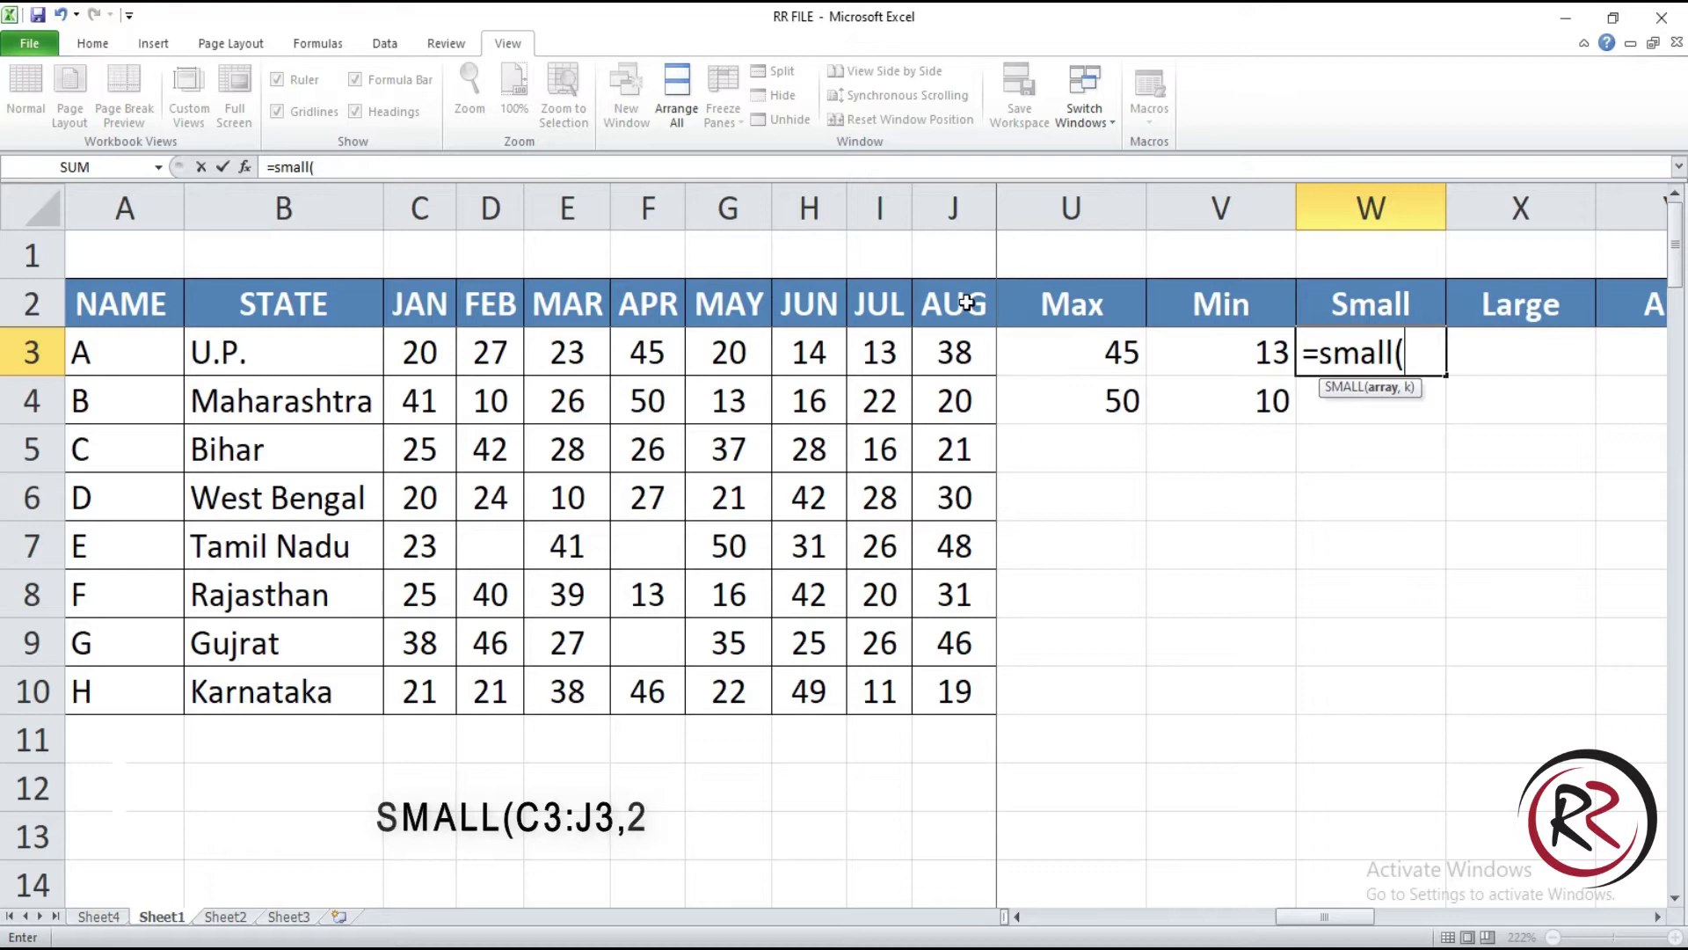
pyautogui.click(960, 334)
pyautogui.hotkey('shift', 'Left')
pyautogui.hotkey('shift', 'Left')
pyautogui.hotkey('shift', 'Left')
pyautogui.hotkey('shift', 'Left')
pyautogui.hotkey('shift', 'Left')
pyautogui.hotkey('shift', 'Left')
pyautogui.hotkey('shift', 'Left')
pyautogui.write(',')
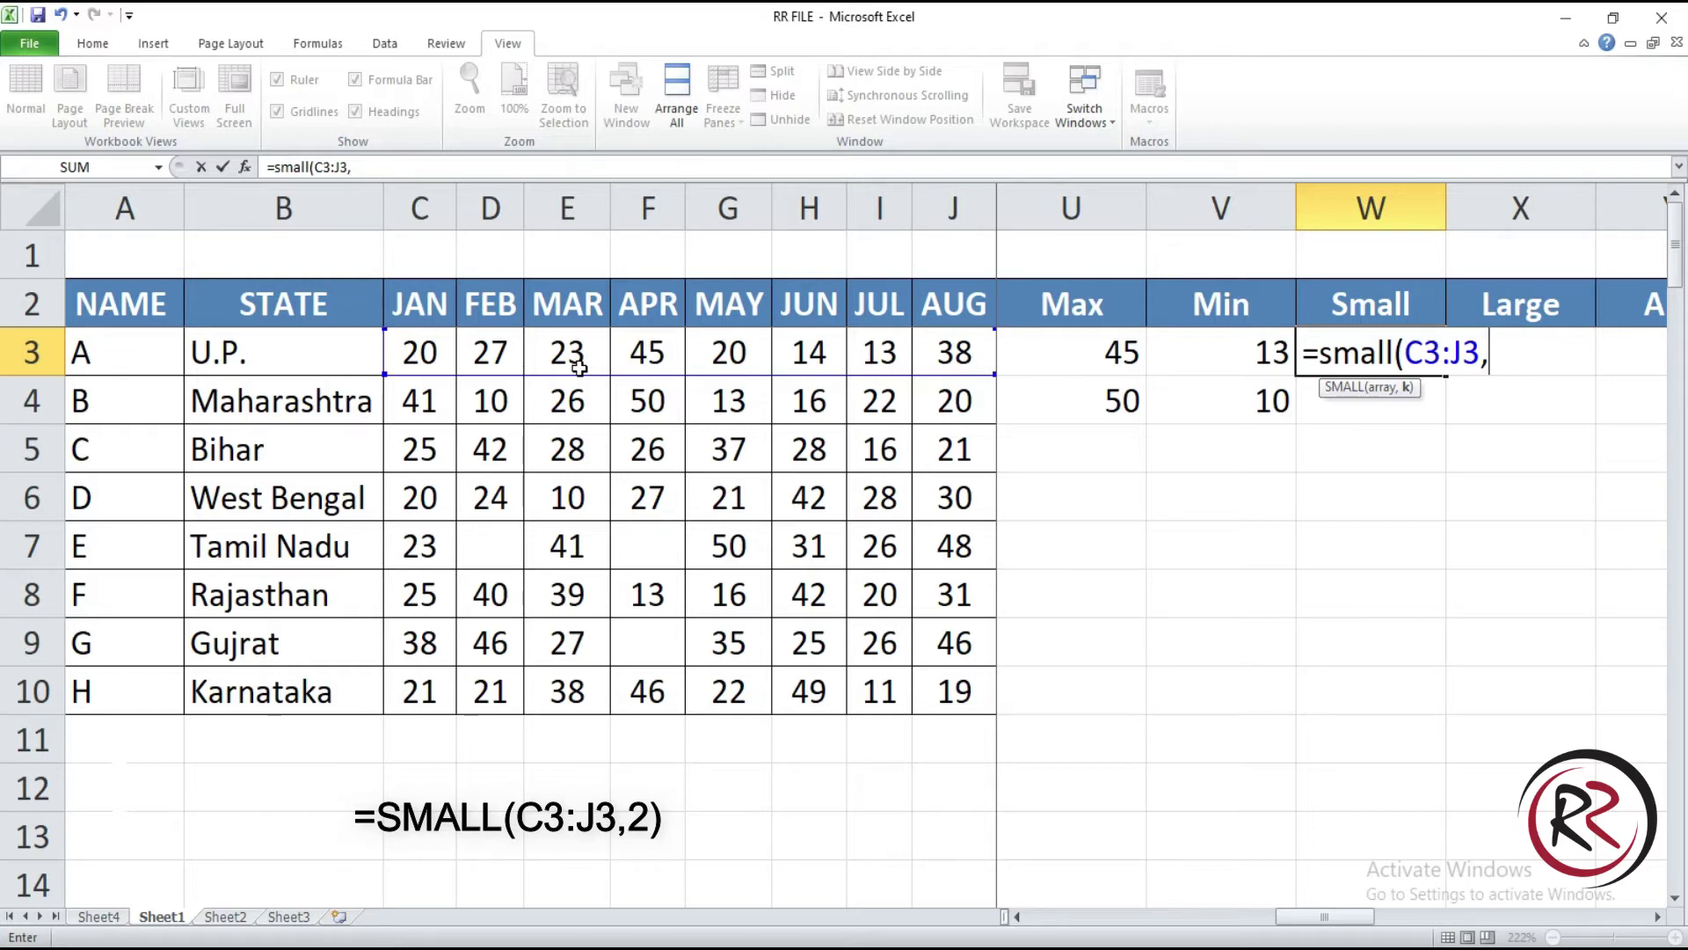
pyautogui.write('2')
pyautogui.write(')')
pyautogui.press('Return')
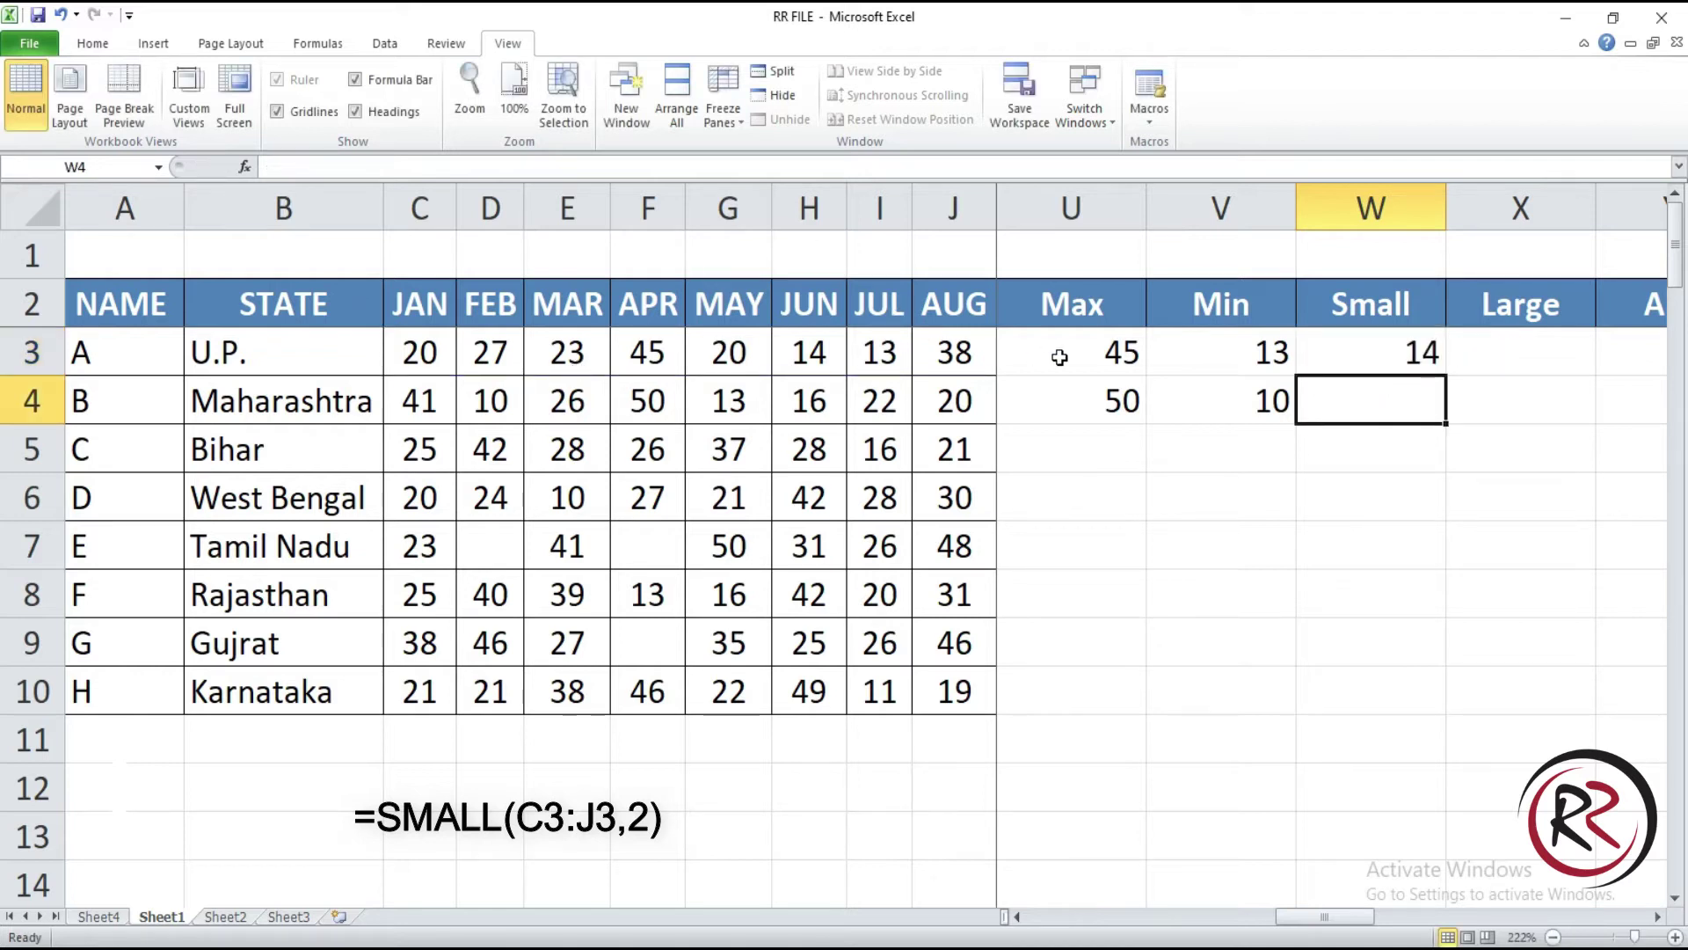
# Step: Review W3's SMALL formula against U.P.'s JUN and JUL values
pyautogui.click(1373, 352)
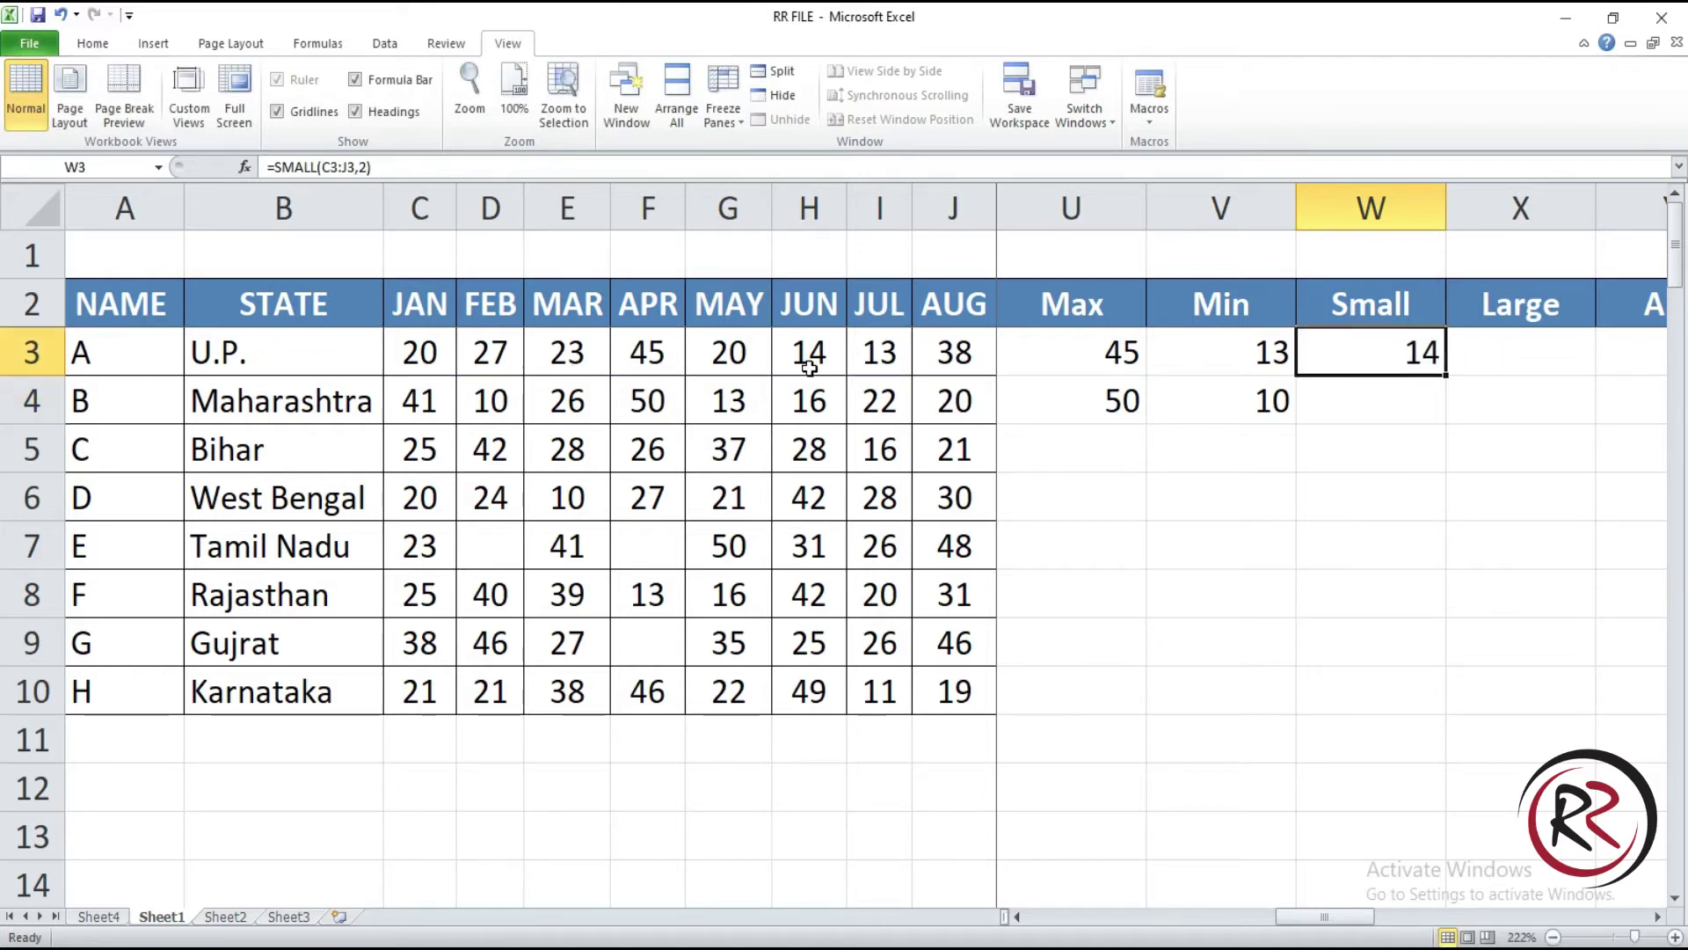
pyautogui.click(873, 351)
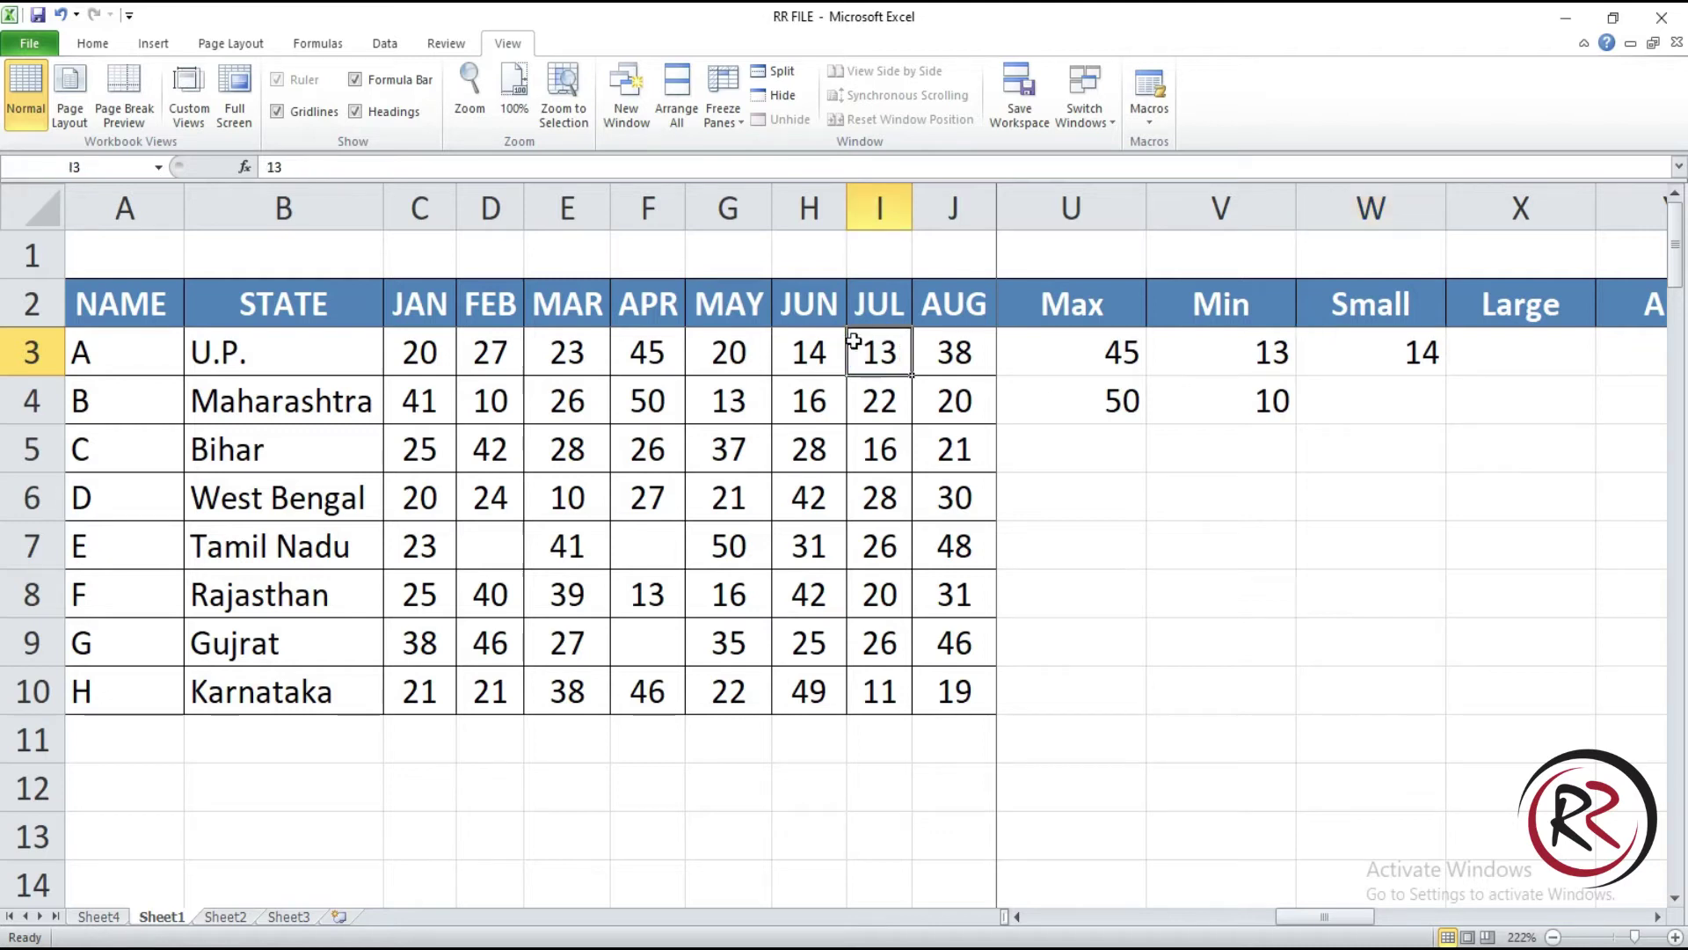
pyautogui.click(818, 347)
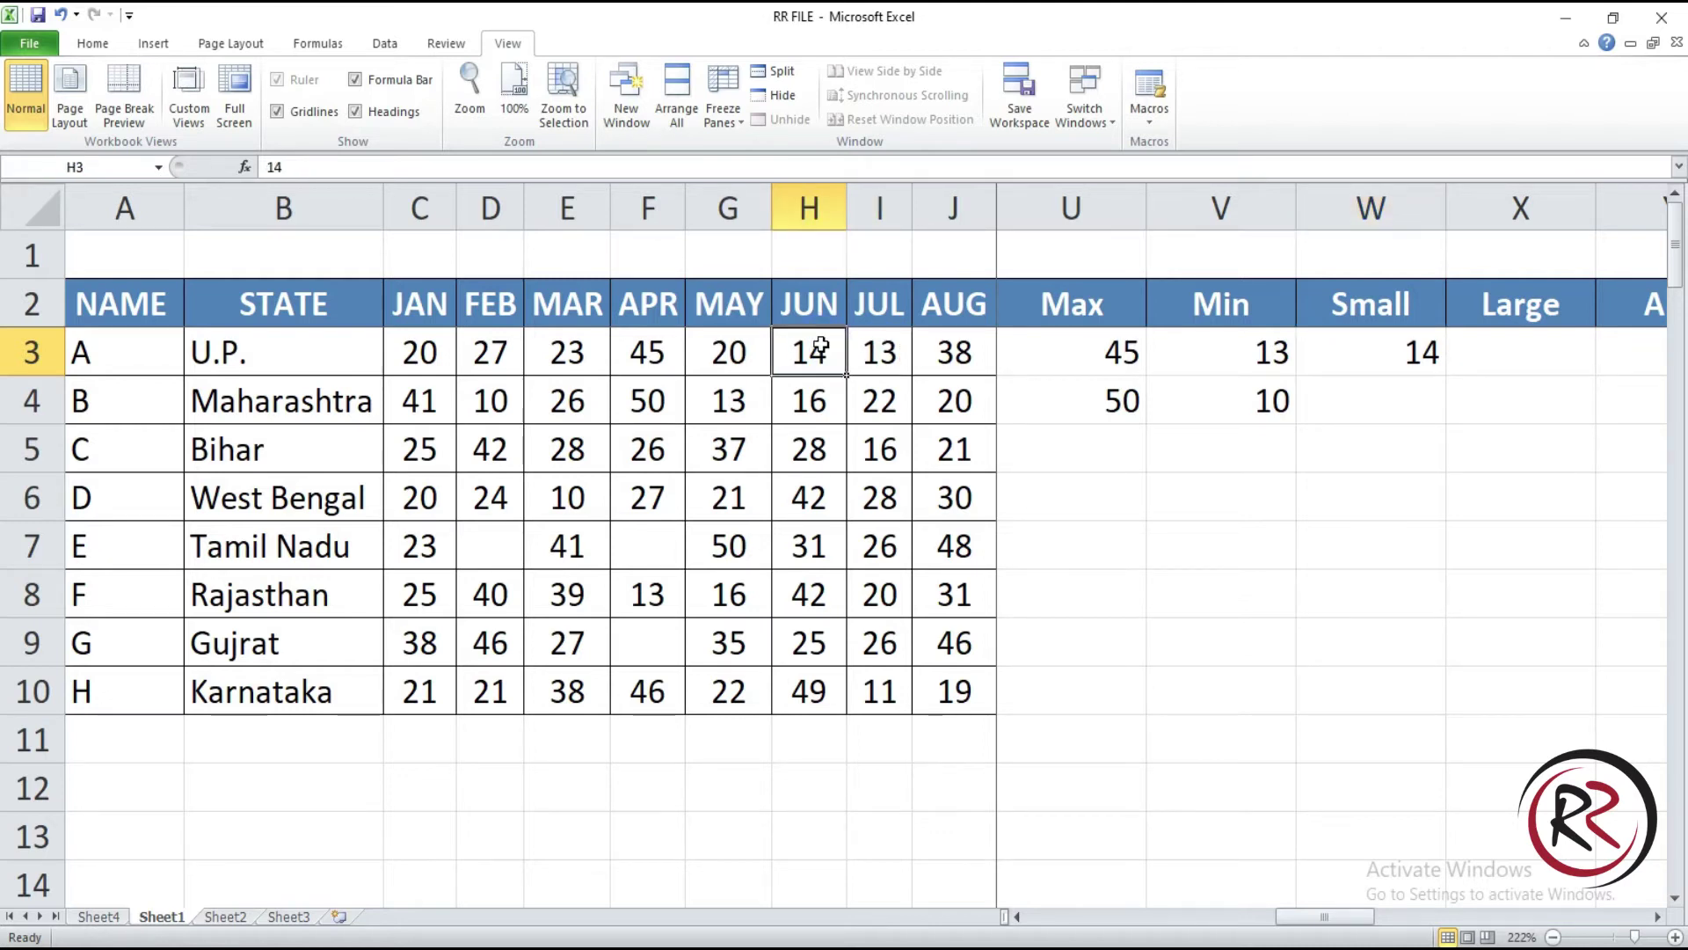
# Step: Enter =SMALL(C4:J4,3) in W4, giving Maharashtra's third-smallest value, 16
pyautogui.click(1362, 401)
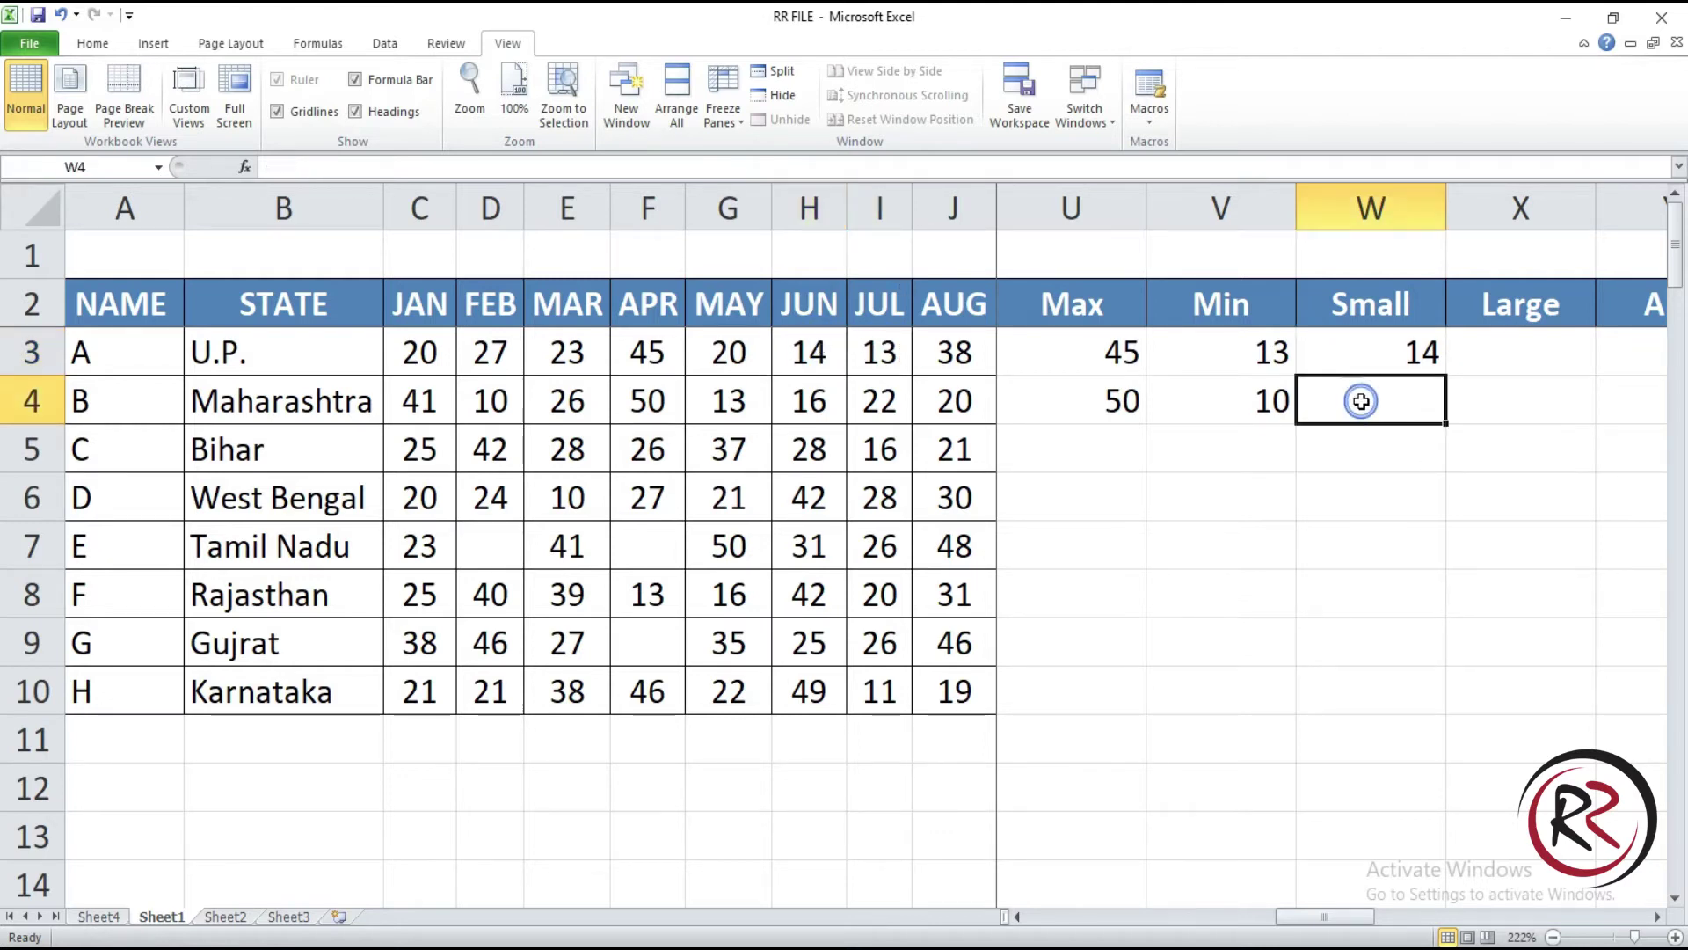
pyautogui.write('=small')
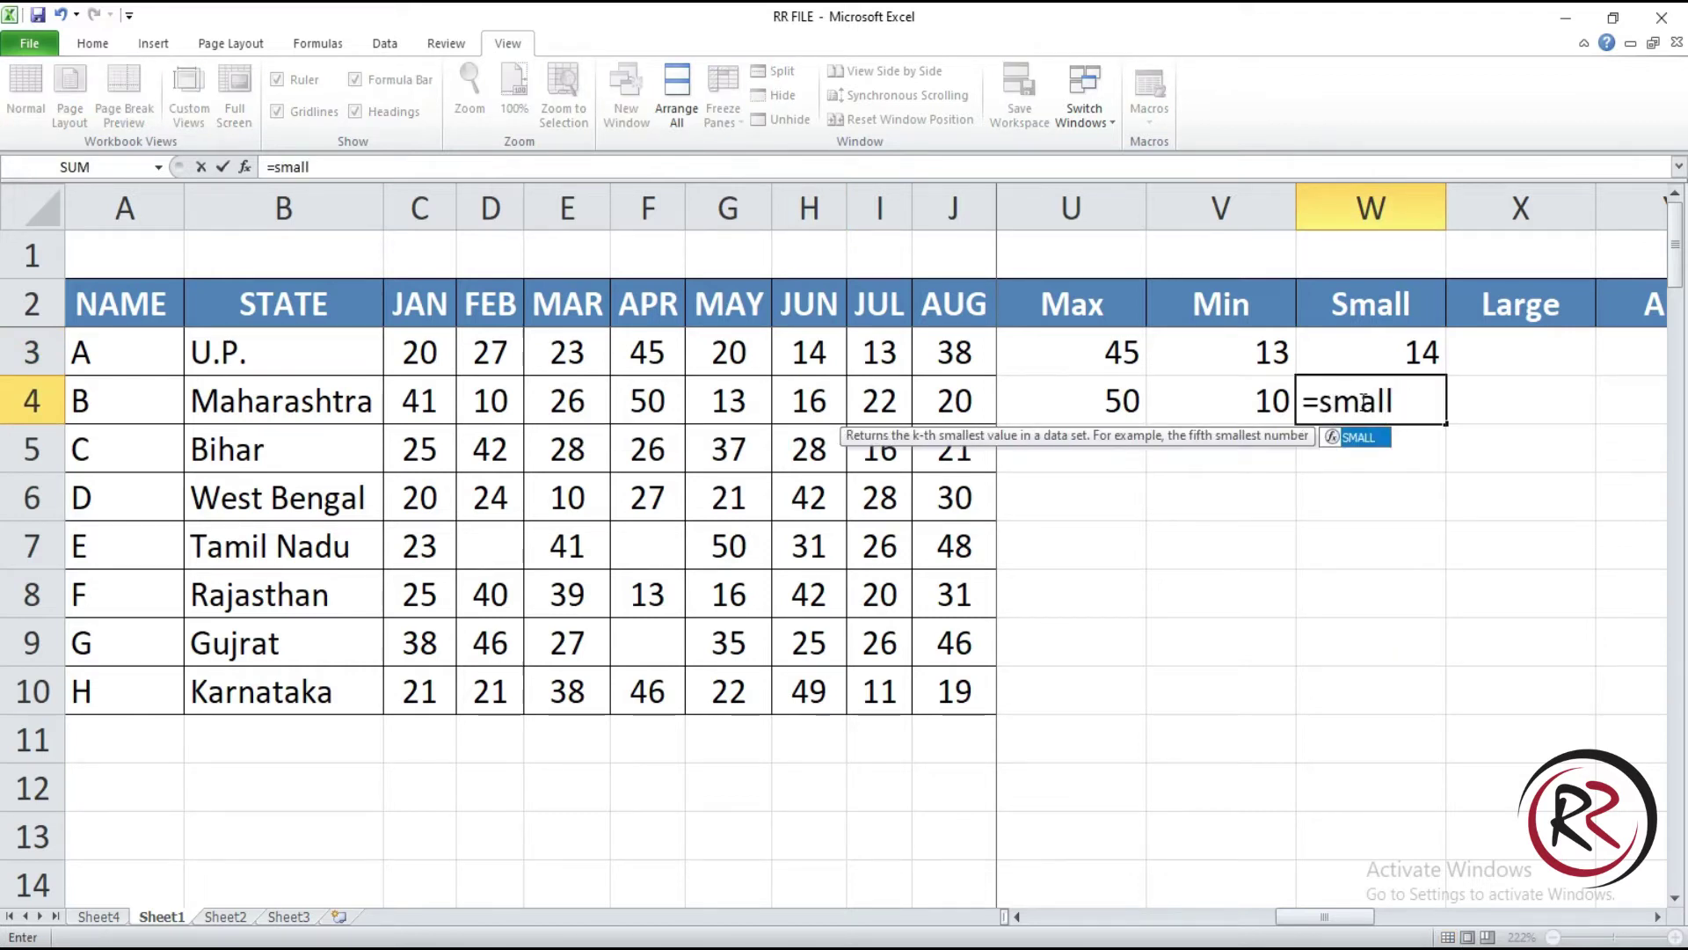
pyautogui.write('(')
pyautogui.moveTo(971, 409); pyautogui.dragTo(440, 424)
pyautogui.write(',')
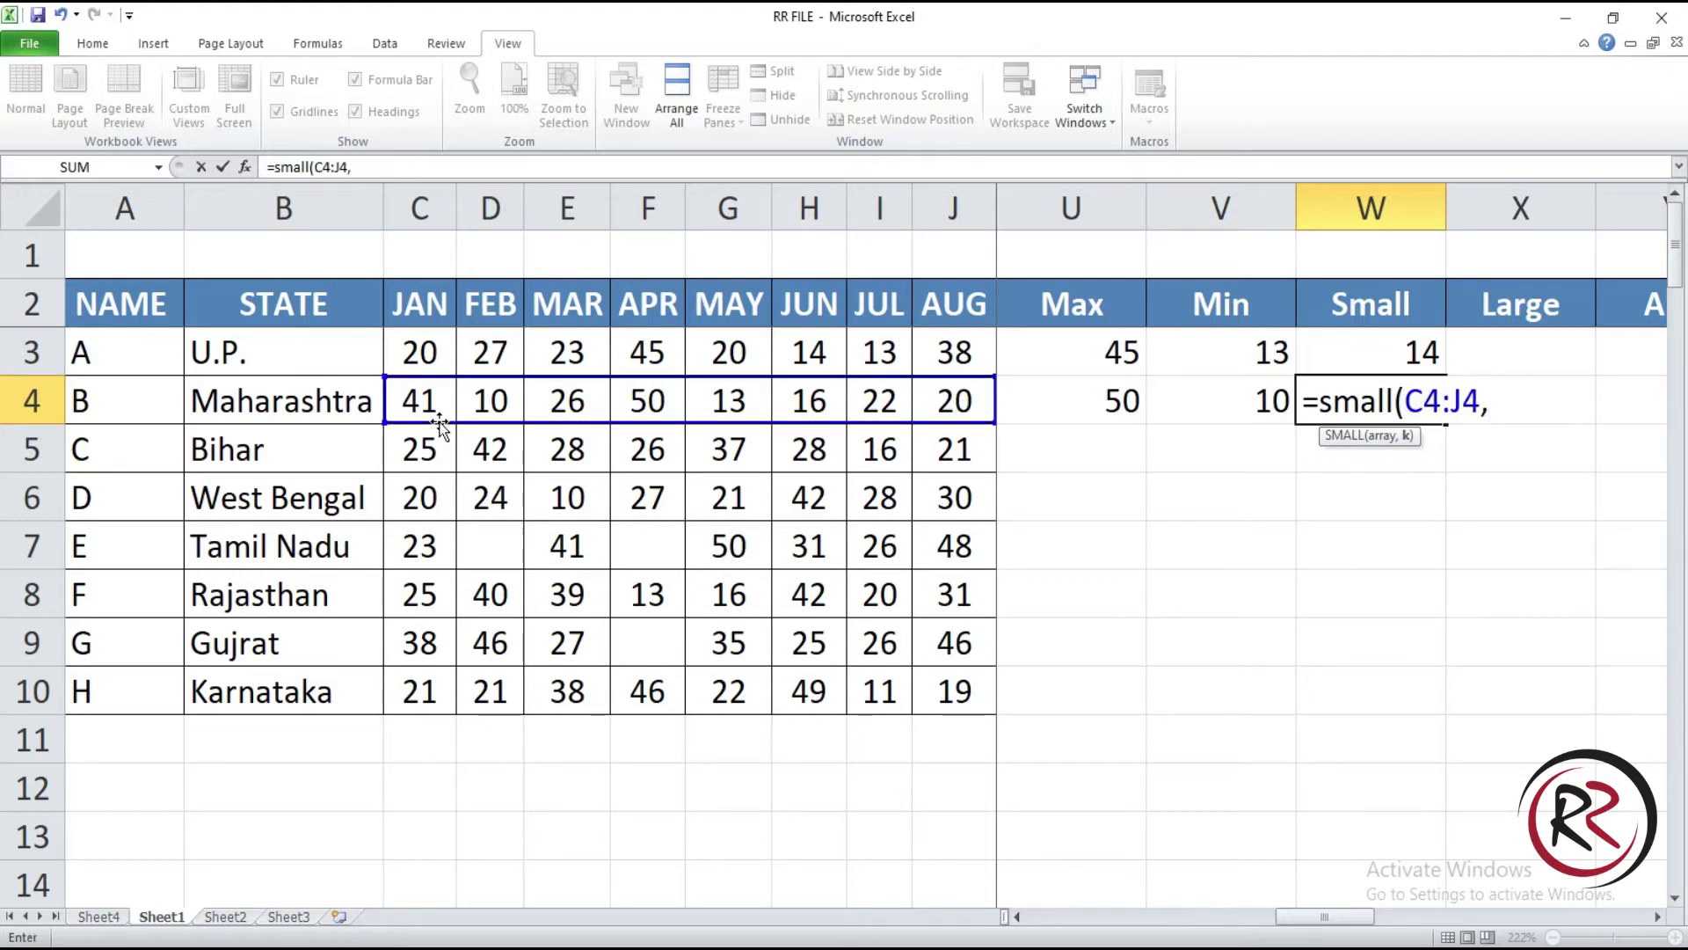
pyautogui.write('3')
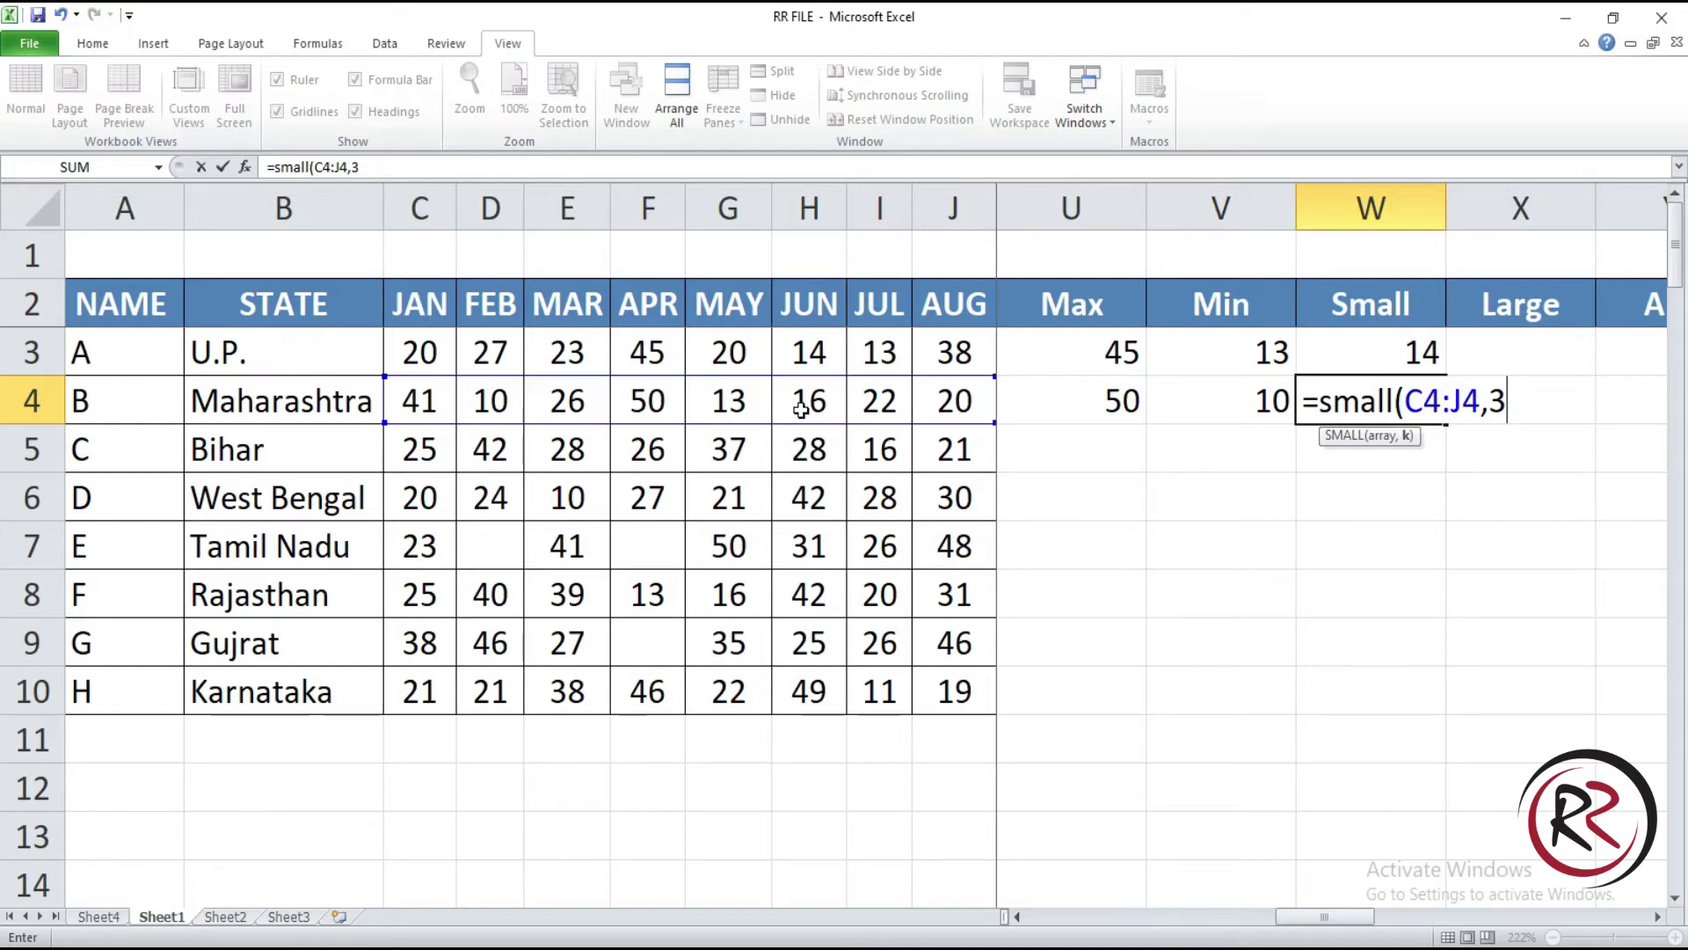
pyautogui.write(')')
pyautogui.press('Return')
pyautogui.press('Up')
pyautogui.press('Right')
pyautogui.press('Up')
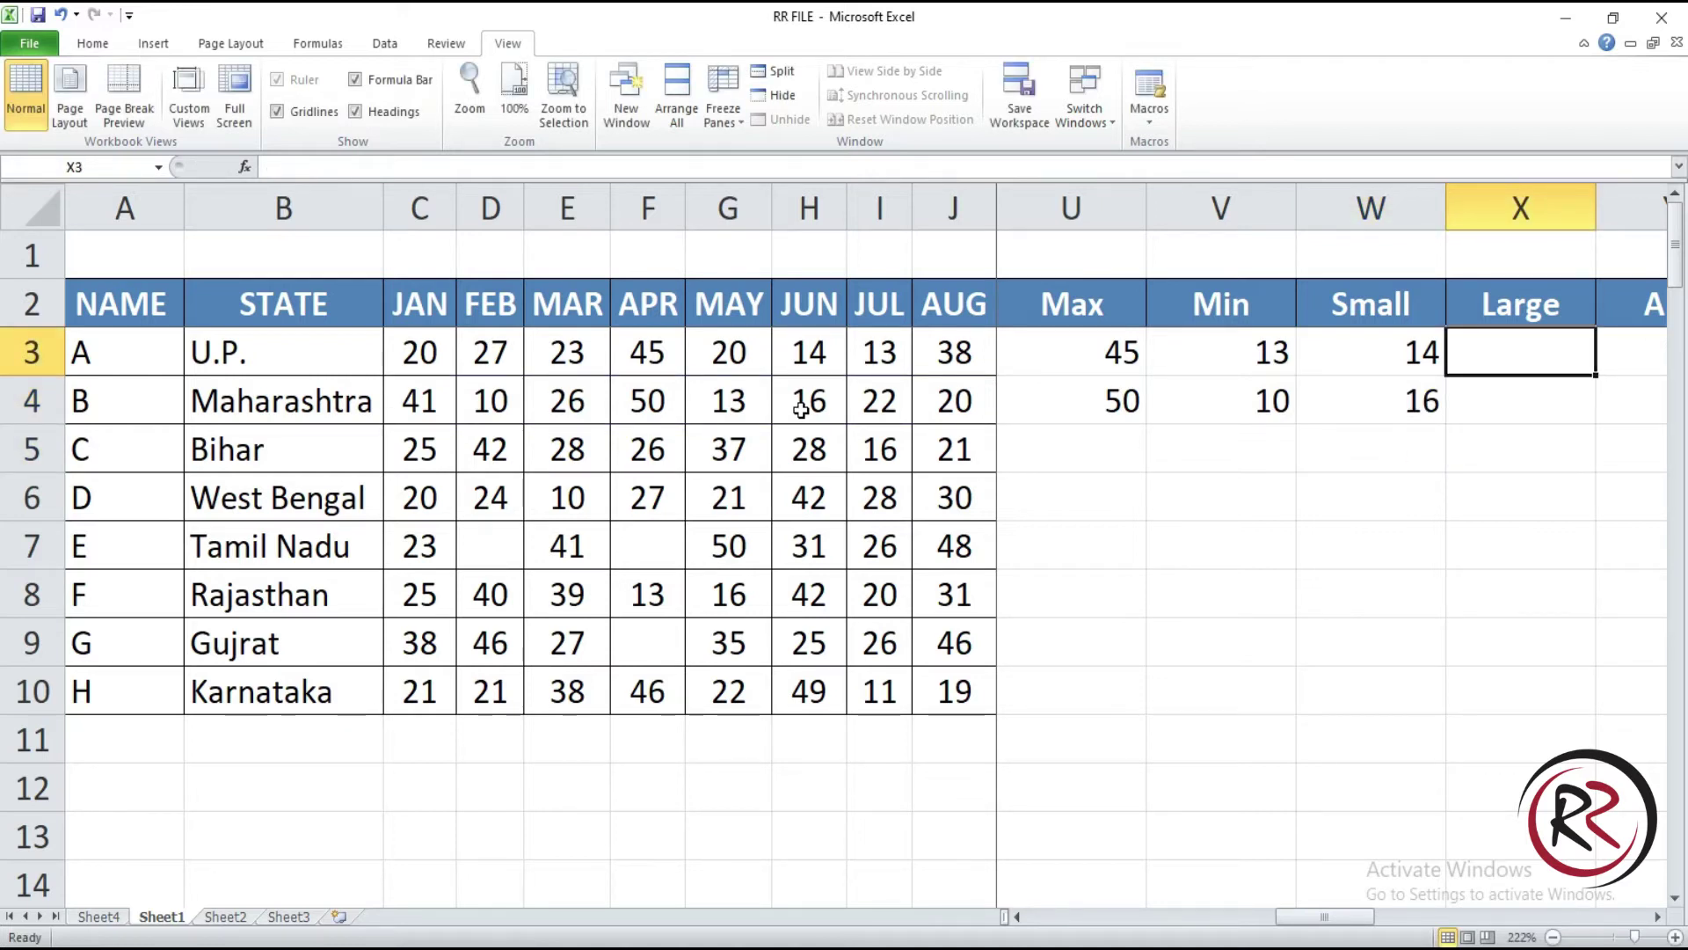
pyautogui.press('Right')
pyautogui.press('Right')
# Step: Enter =LARGE(C3:J3,2) in X3, giving U.P.'s second-largest value, 38
pyautogui.press('Left')
pyautogui.press('Left')
pyautogui.write('=')
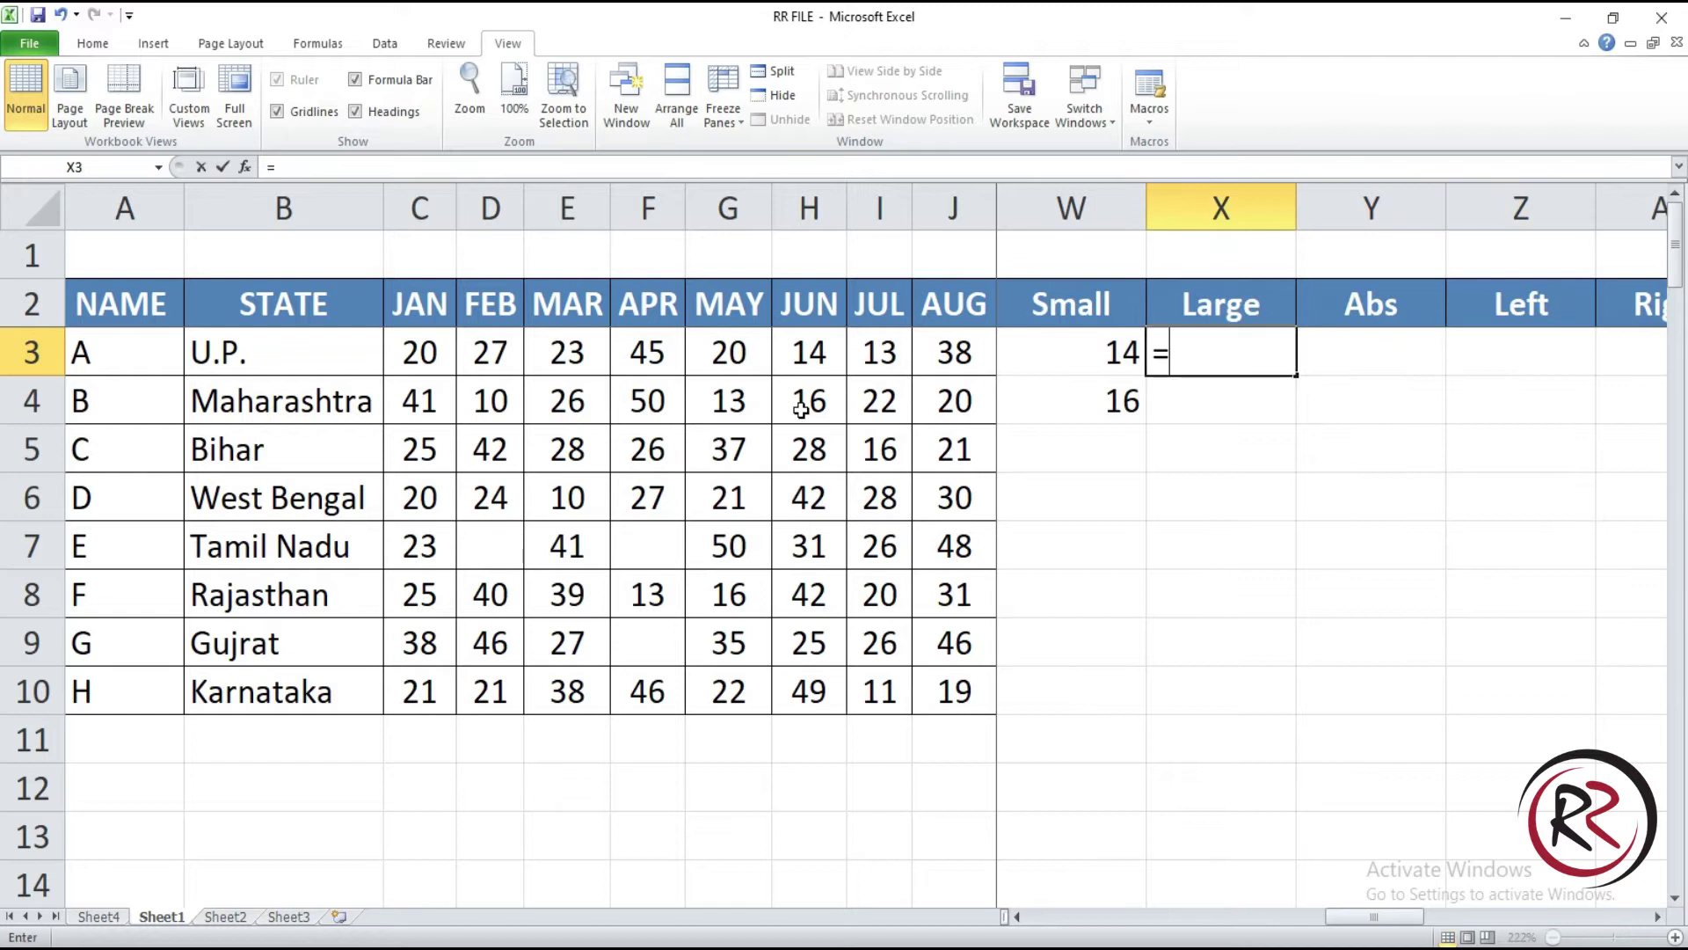
pyautogui.write('lar')
pyautogui.press('Tab')
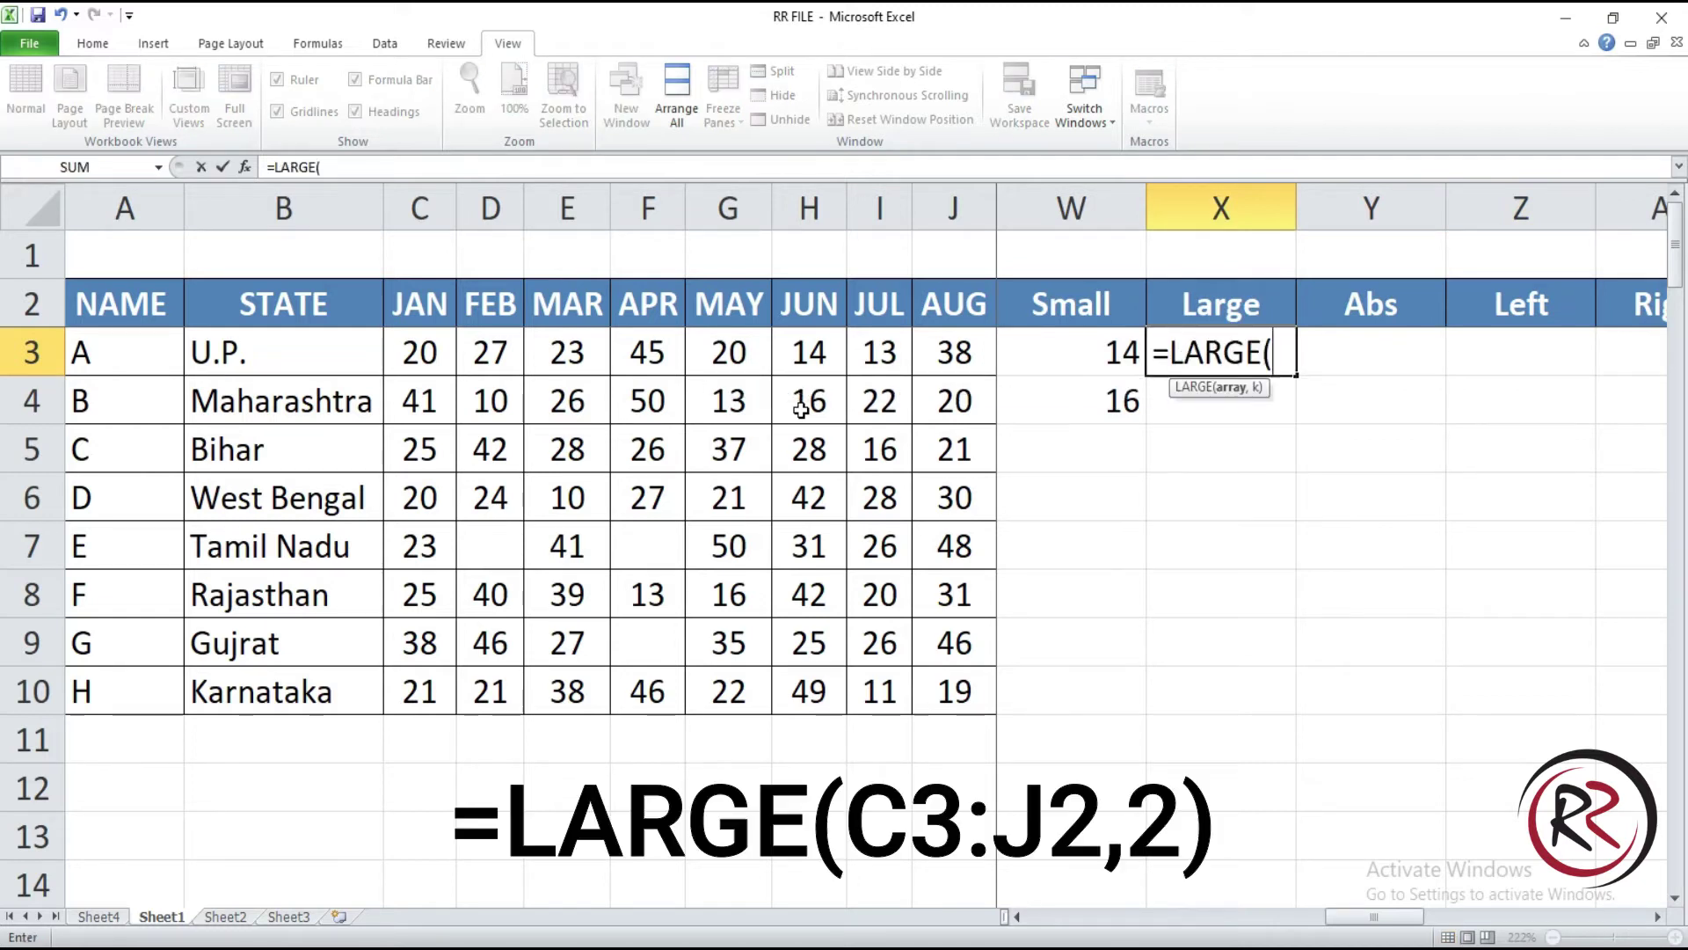
pyautogui.moveTo(932, 363)
pyautogui.mouseDown()
pyautogui.moveTo(661, 332)
pyautogui.moveTo(447, 357)
pyautogui.mouseUp()
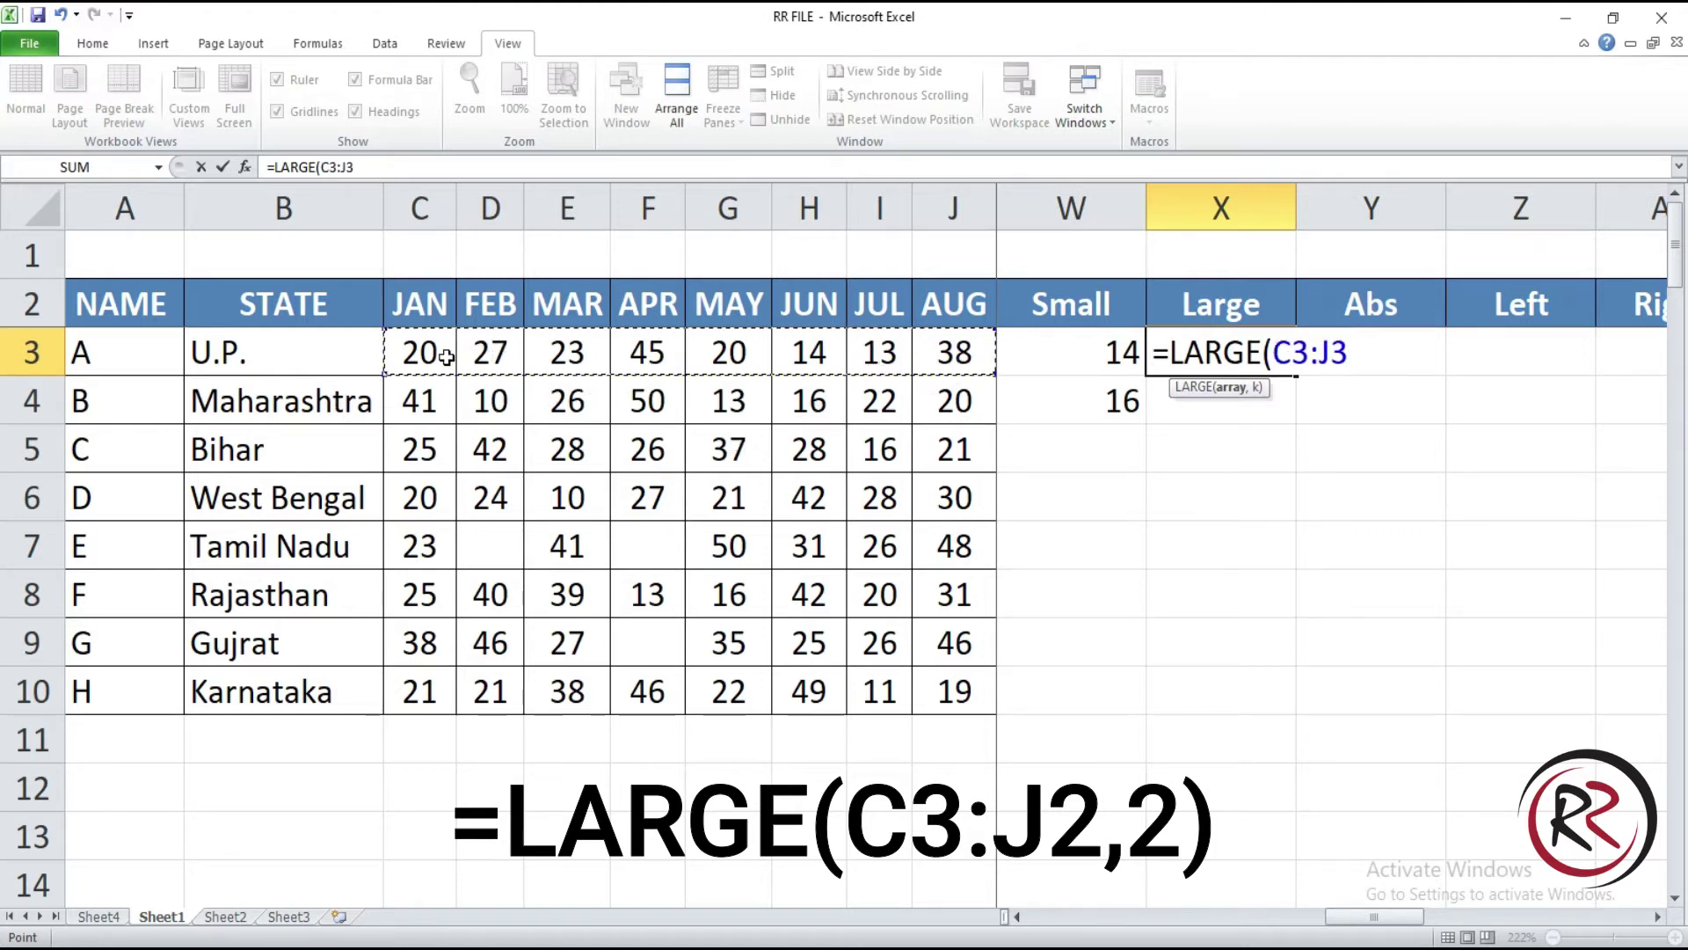
pyautogui.write(',')
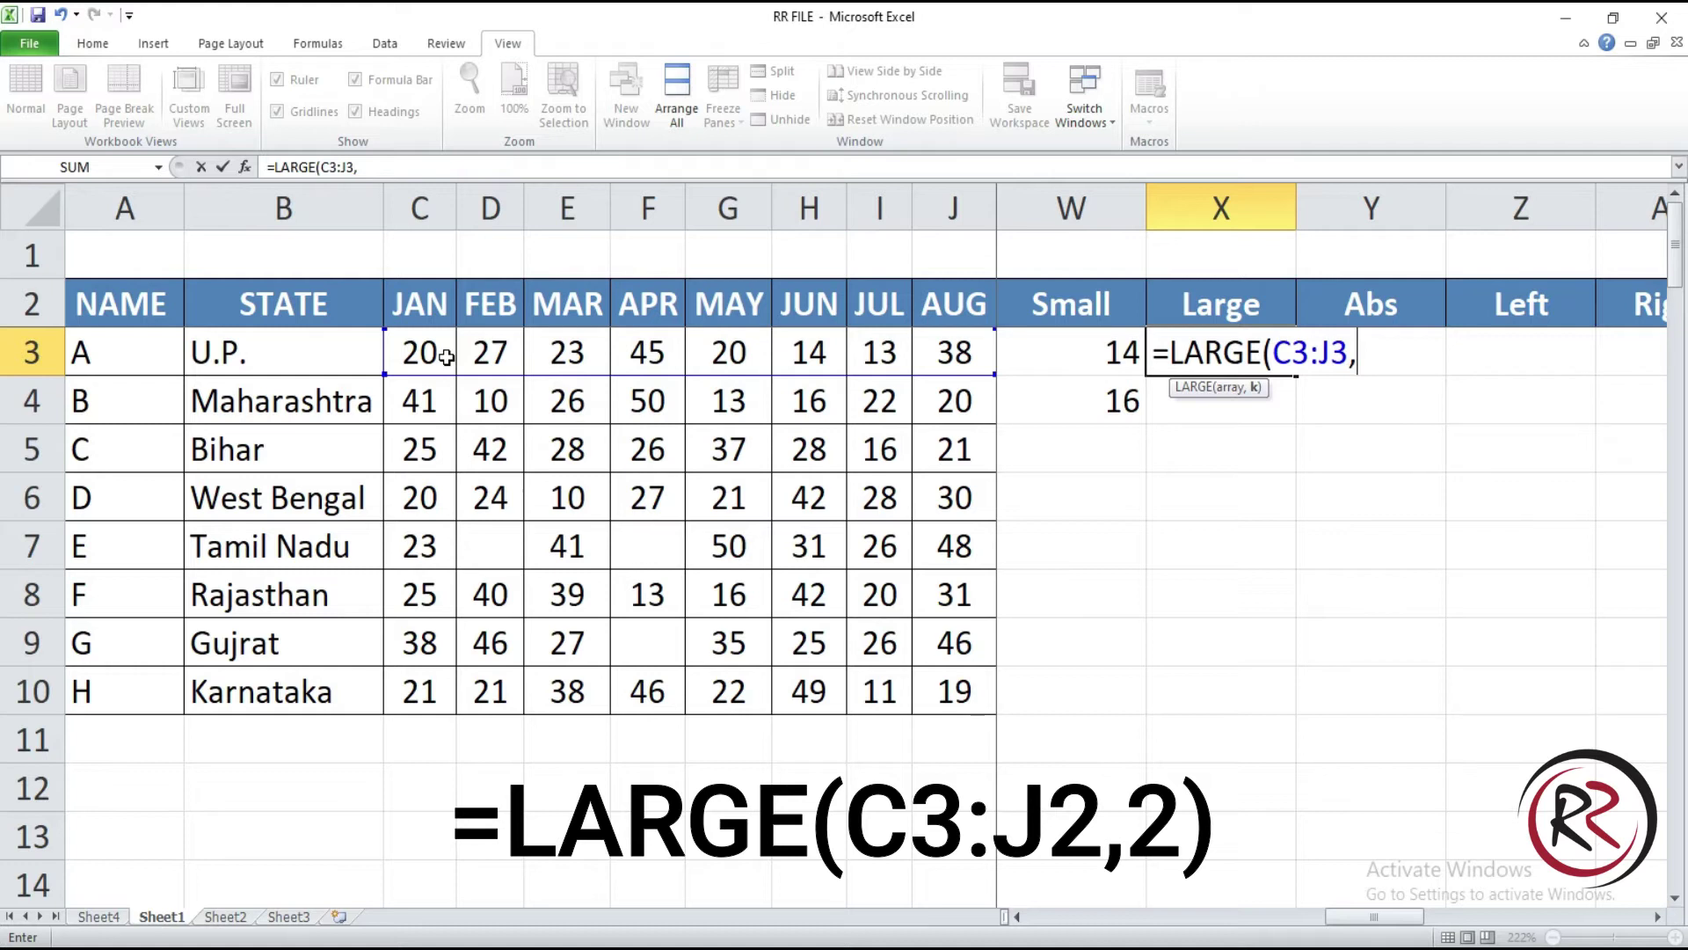
pyautogui.write('2')
pyautogui.write(')')
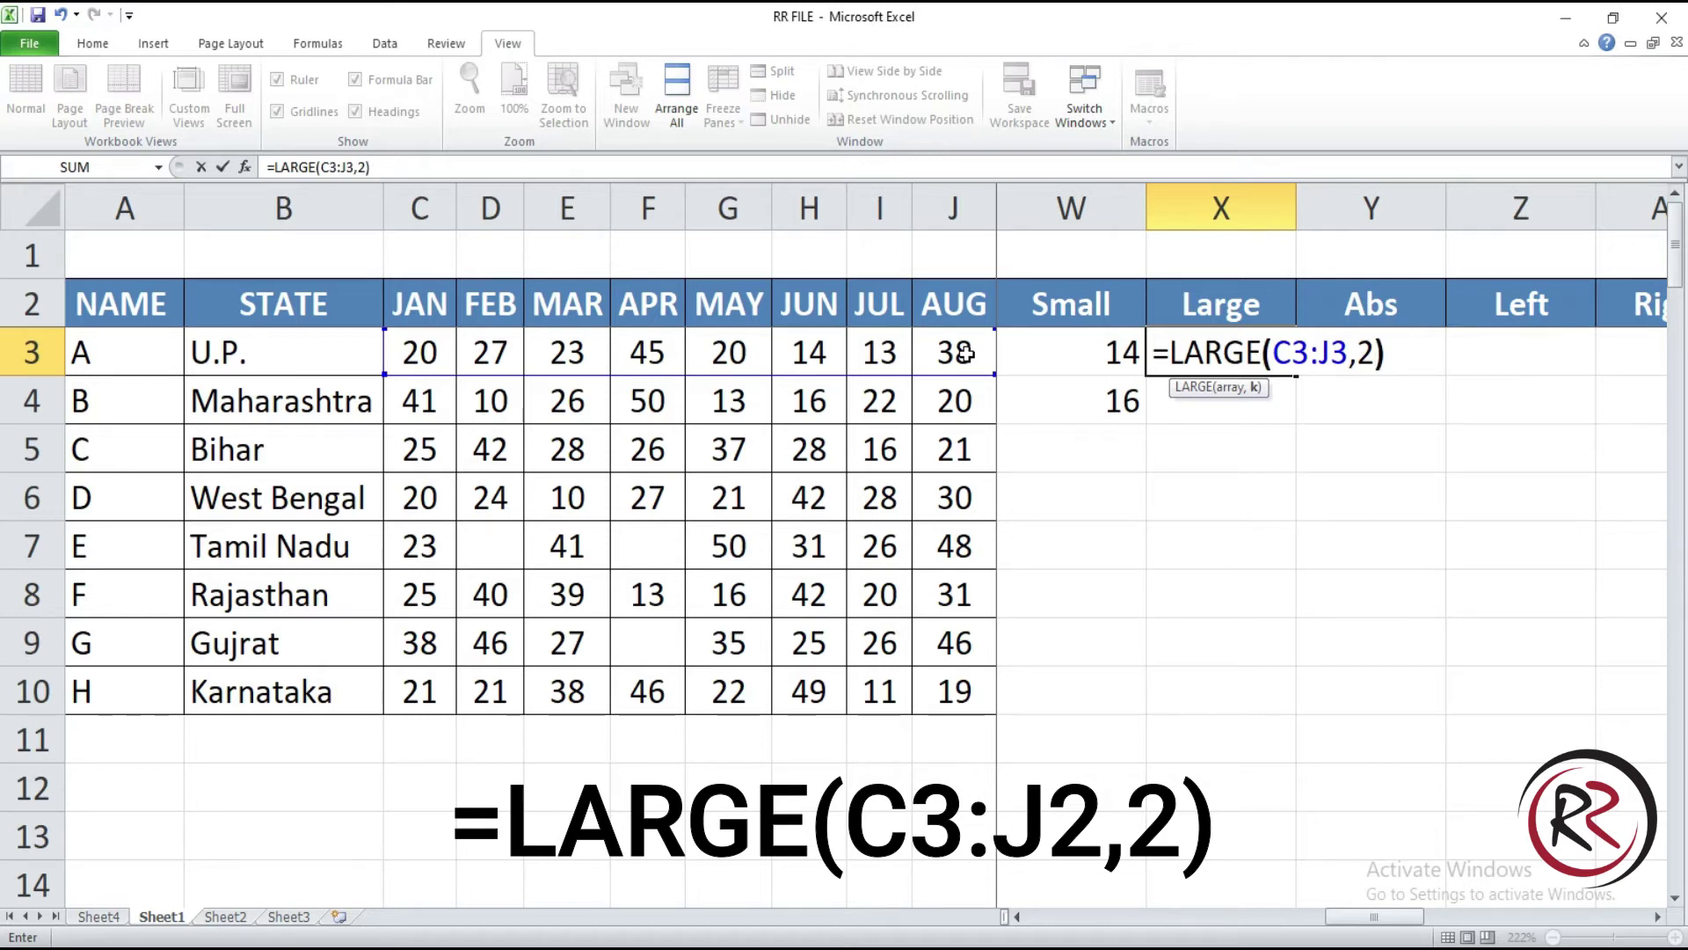
pyautogui.press('Return')
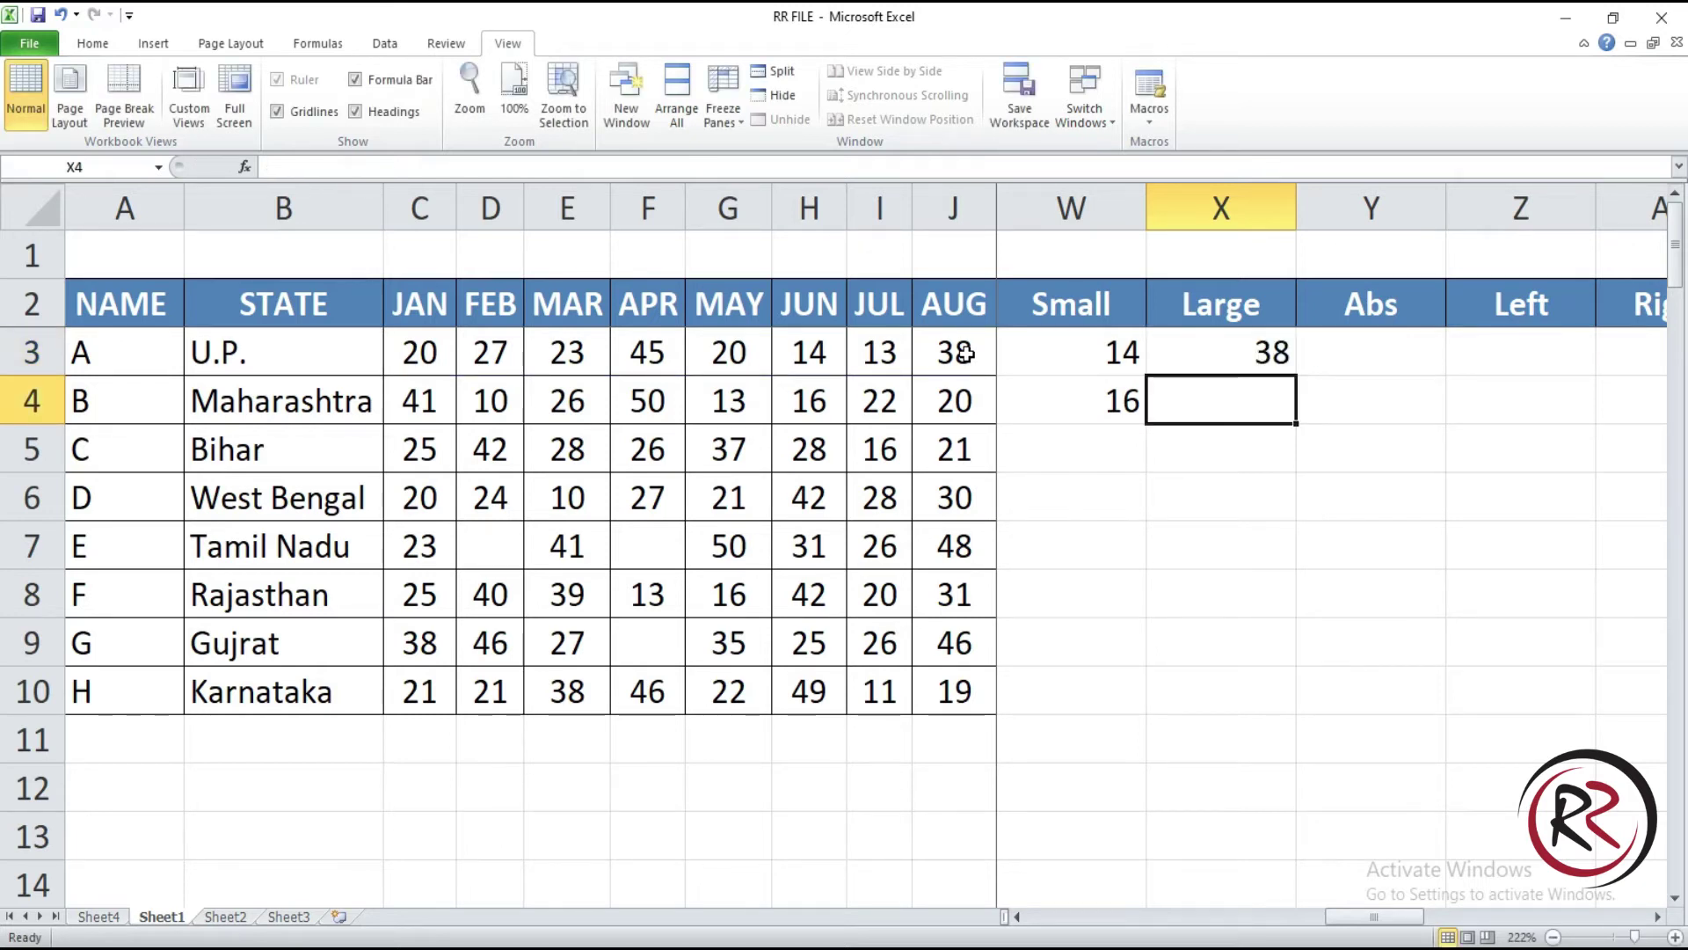
# Step: Enter =LARGE(C4:J4,3) in X4, giving Maharashtra's third-largest value, 26
pyautogui.write('=large(')
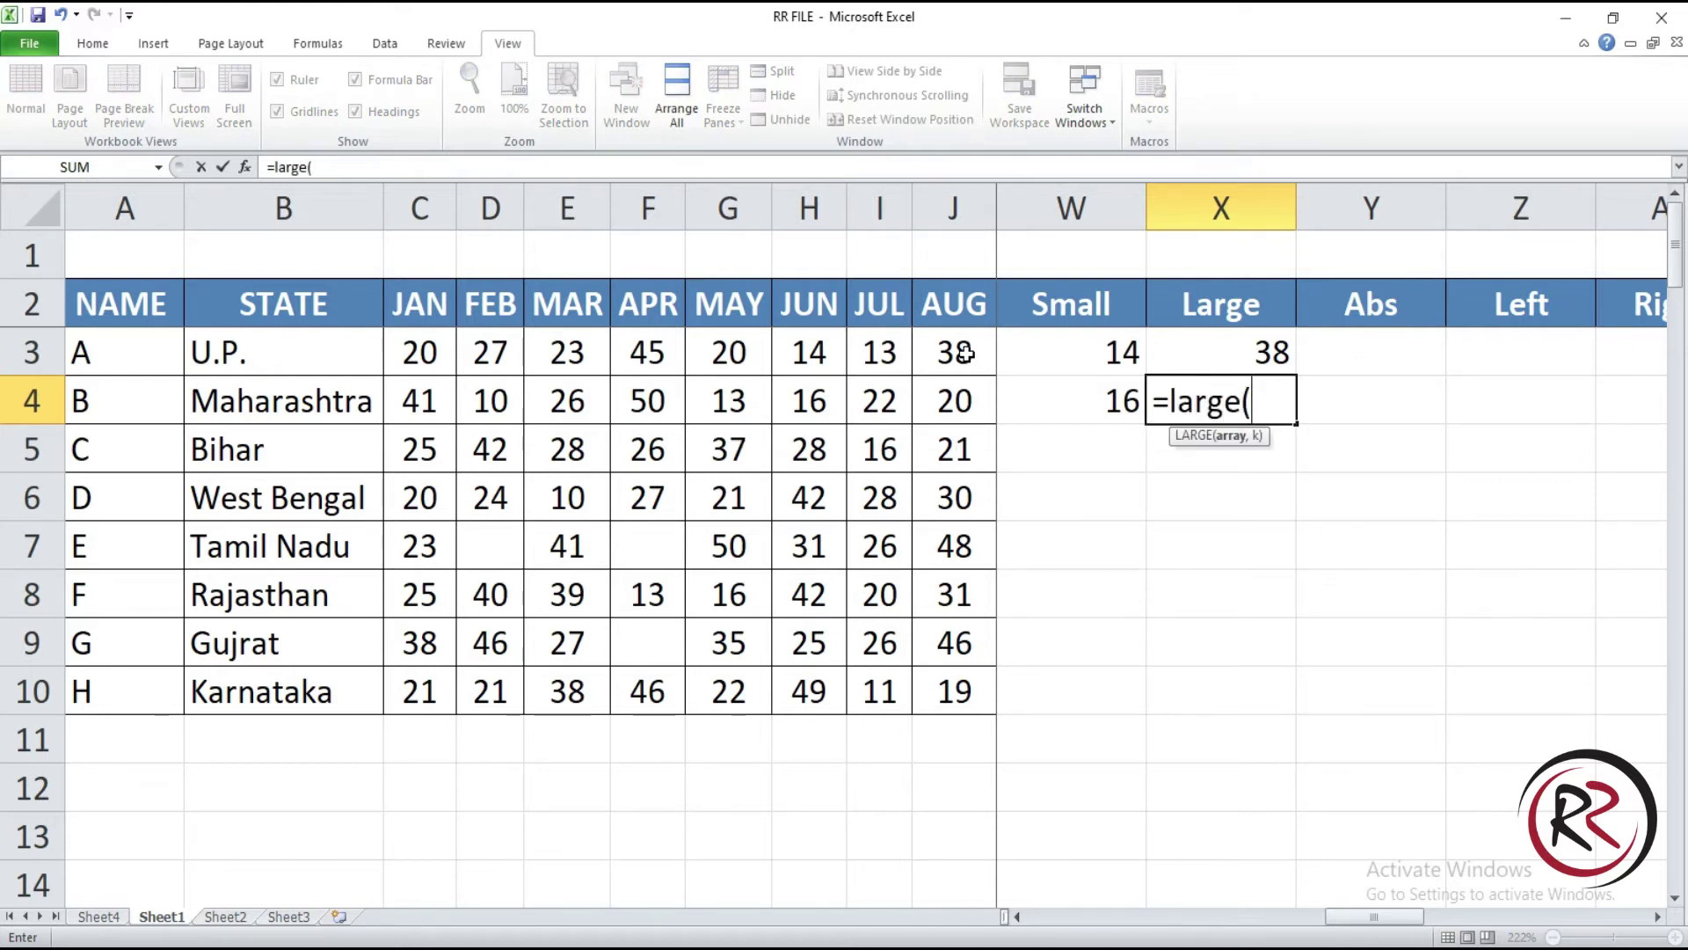
pyautogui.moveTo(941, 401); pyautogui.dragTo(634, 403)
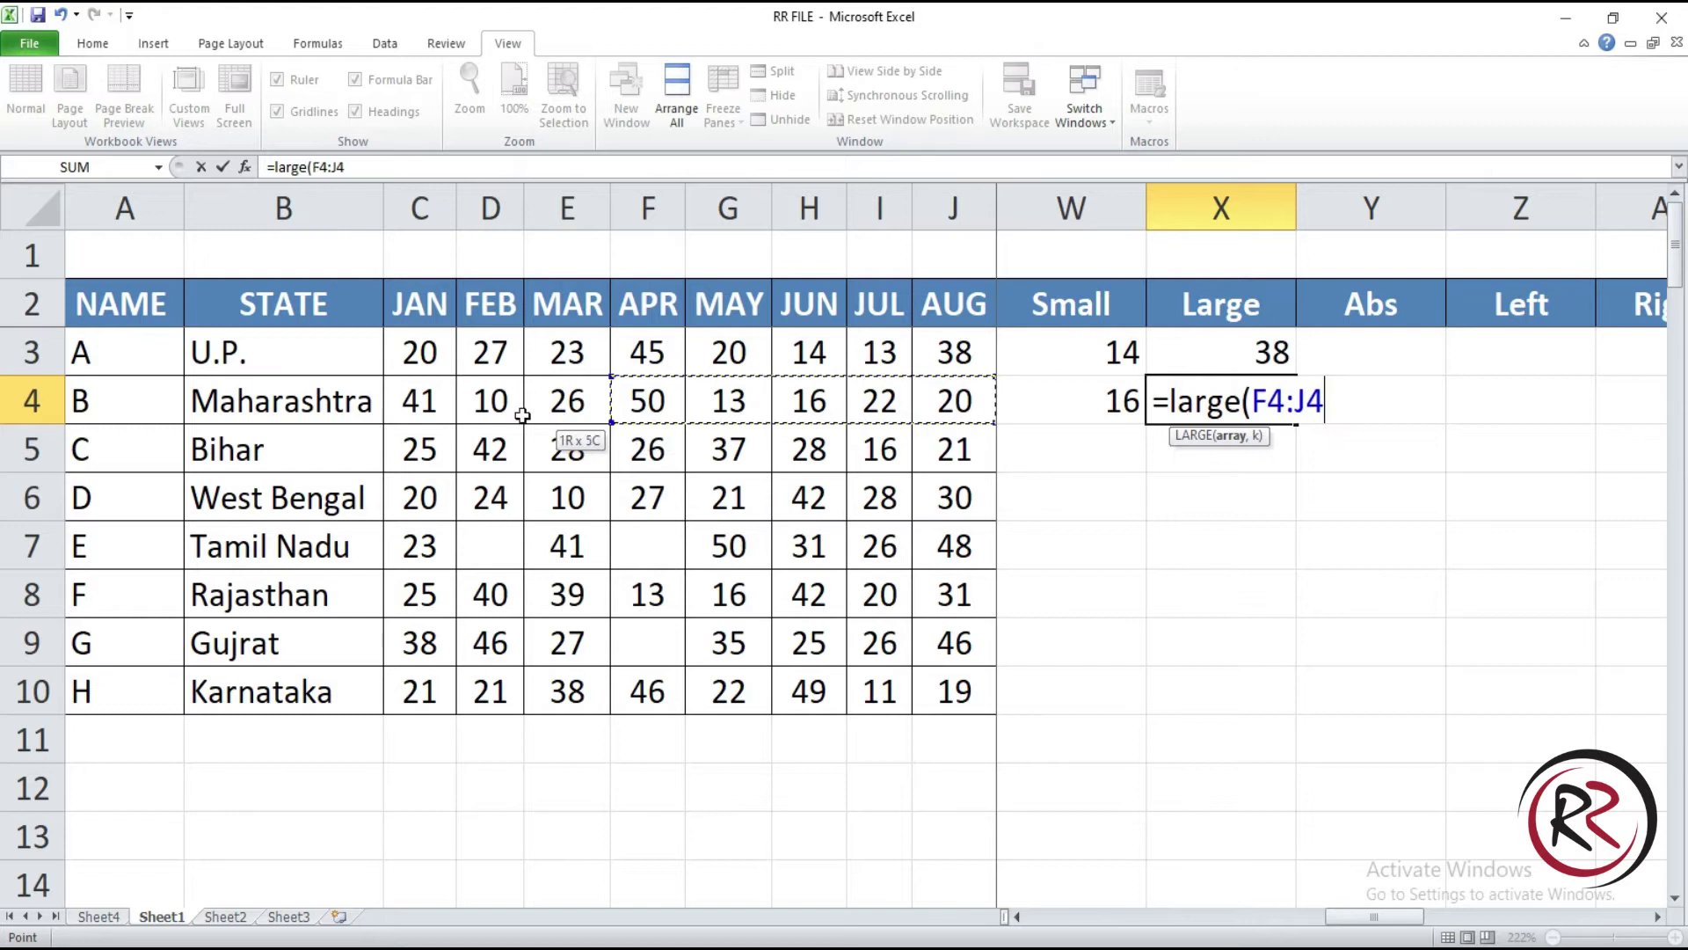
pyautogui.moveTo(522, 415); pyautogui.dragTo(436, 422)
pyautogui.write(',')
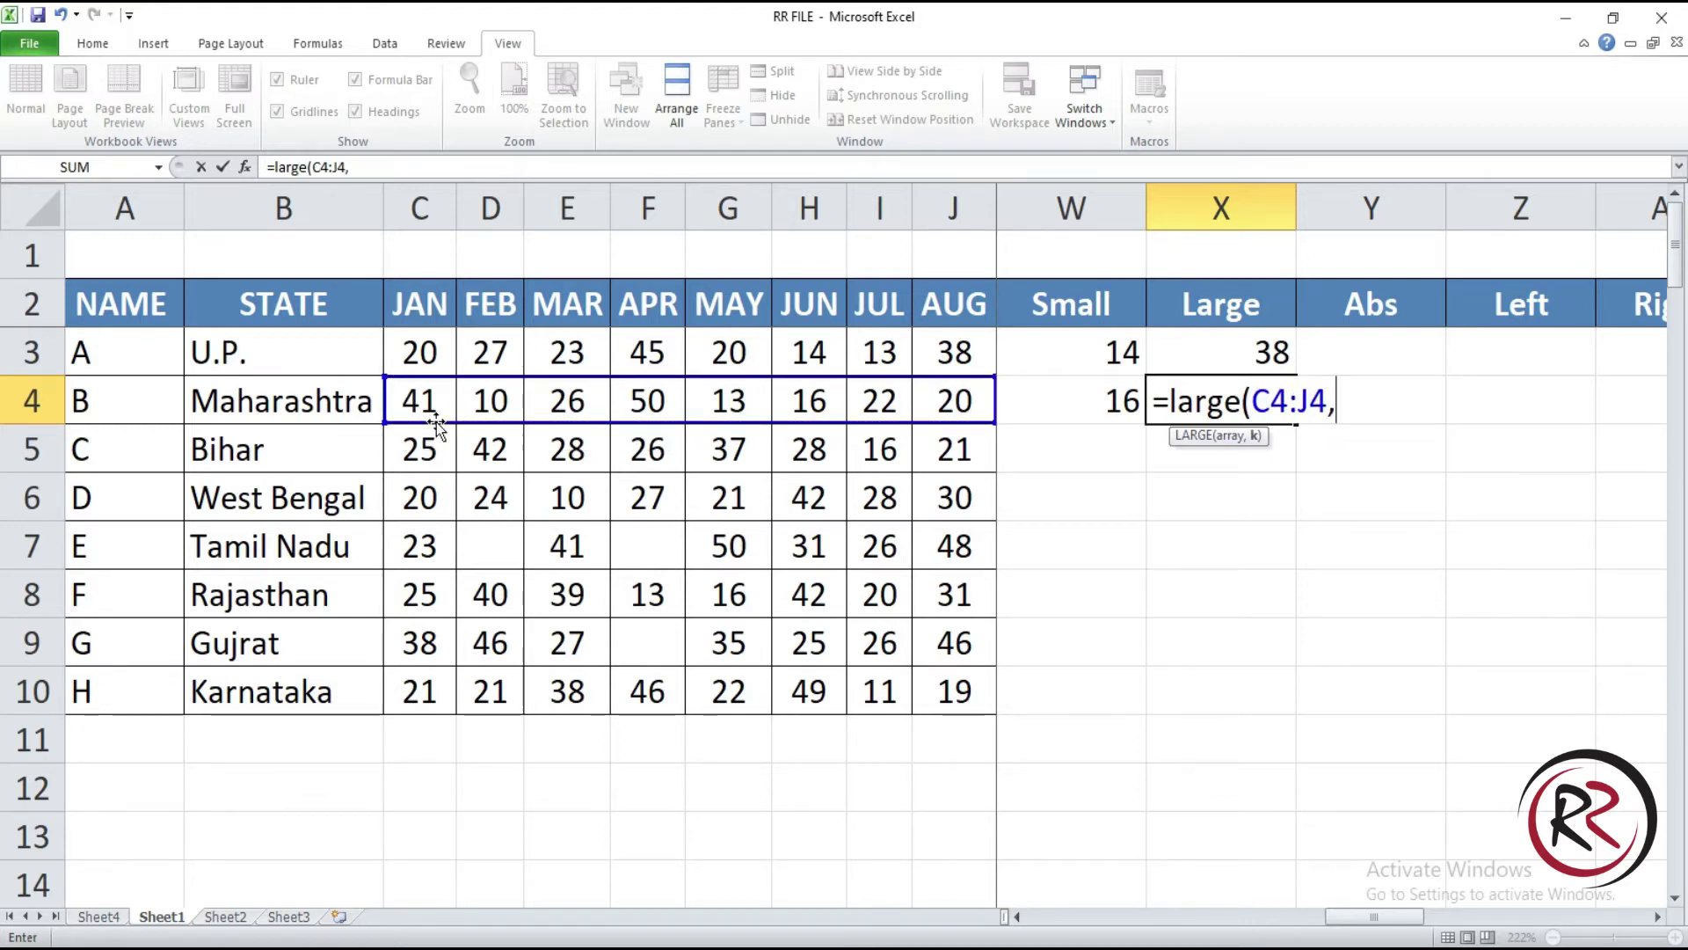
pyautogui.write('3')
pyautogui.write(')')
pyautogui.press('Return')
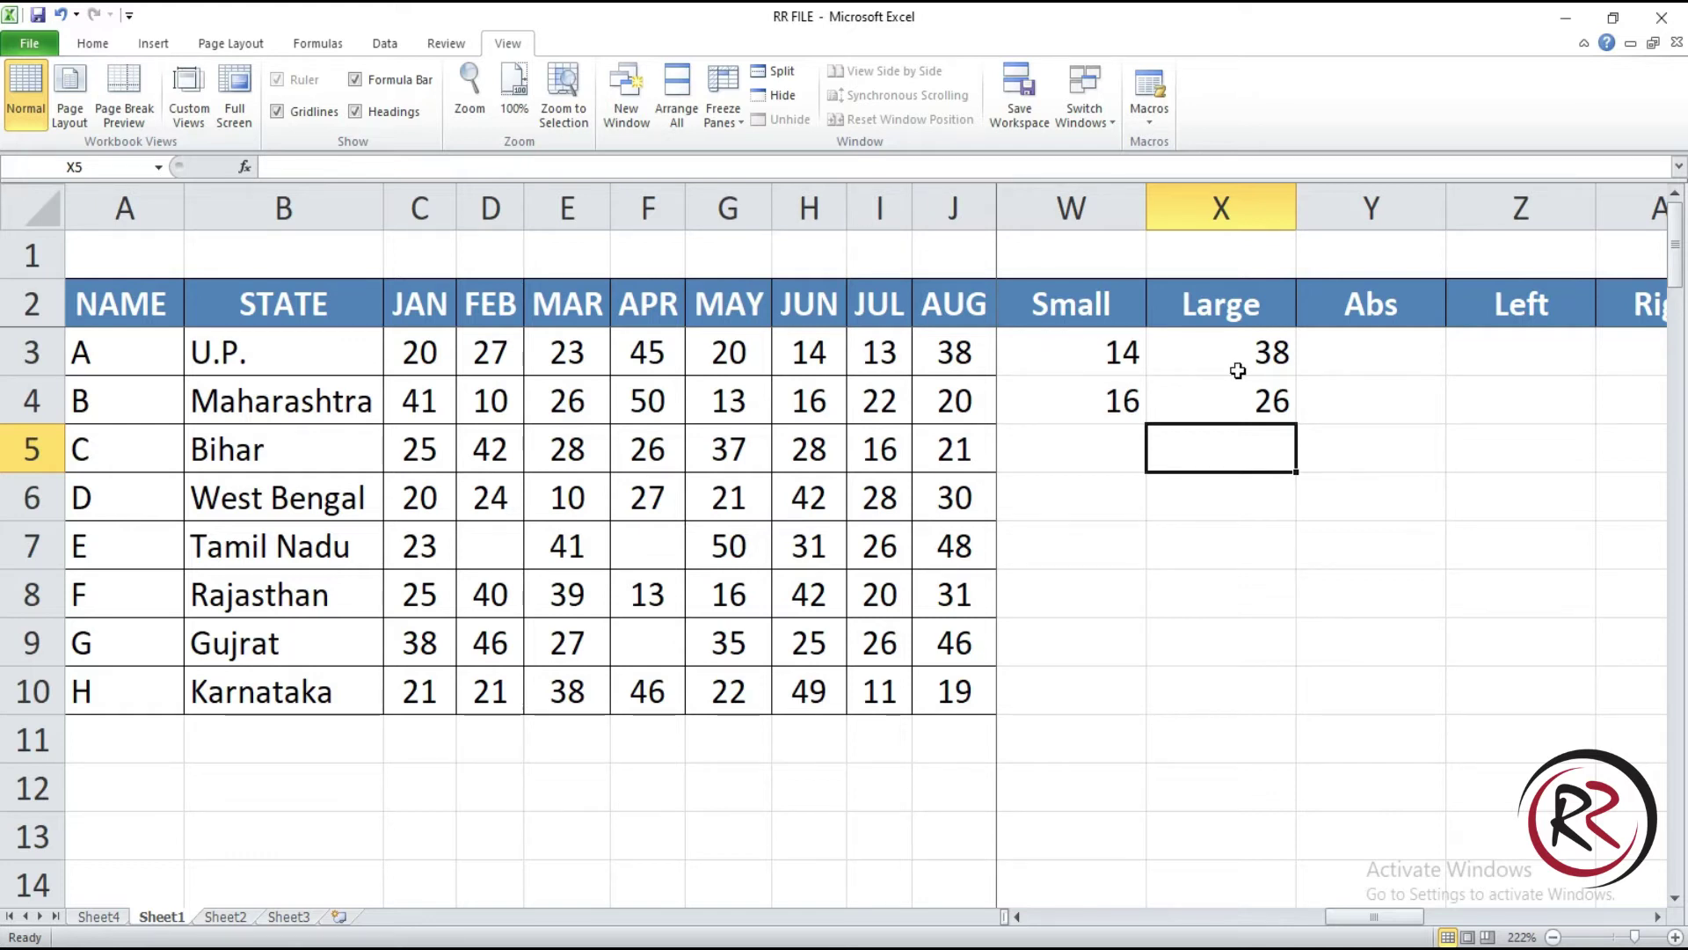
# Step: Enter =ABS(-10) in Y3 so the Abs column shows 10
pyautogui.click(1365, 362)
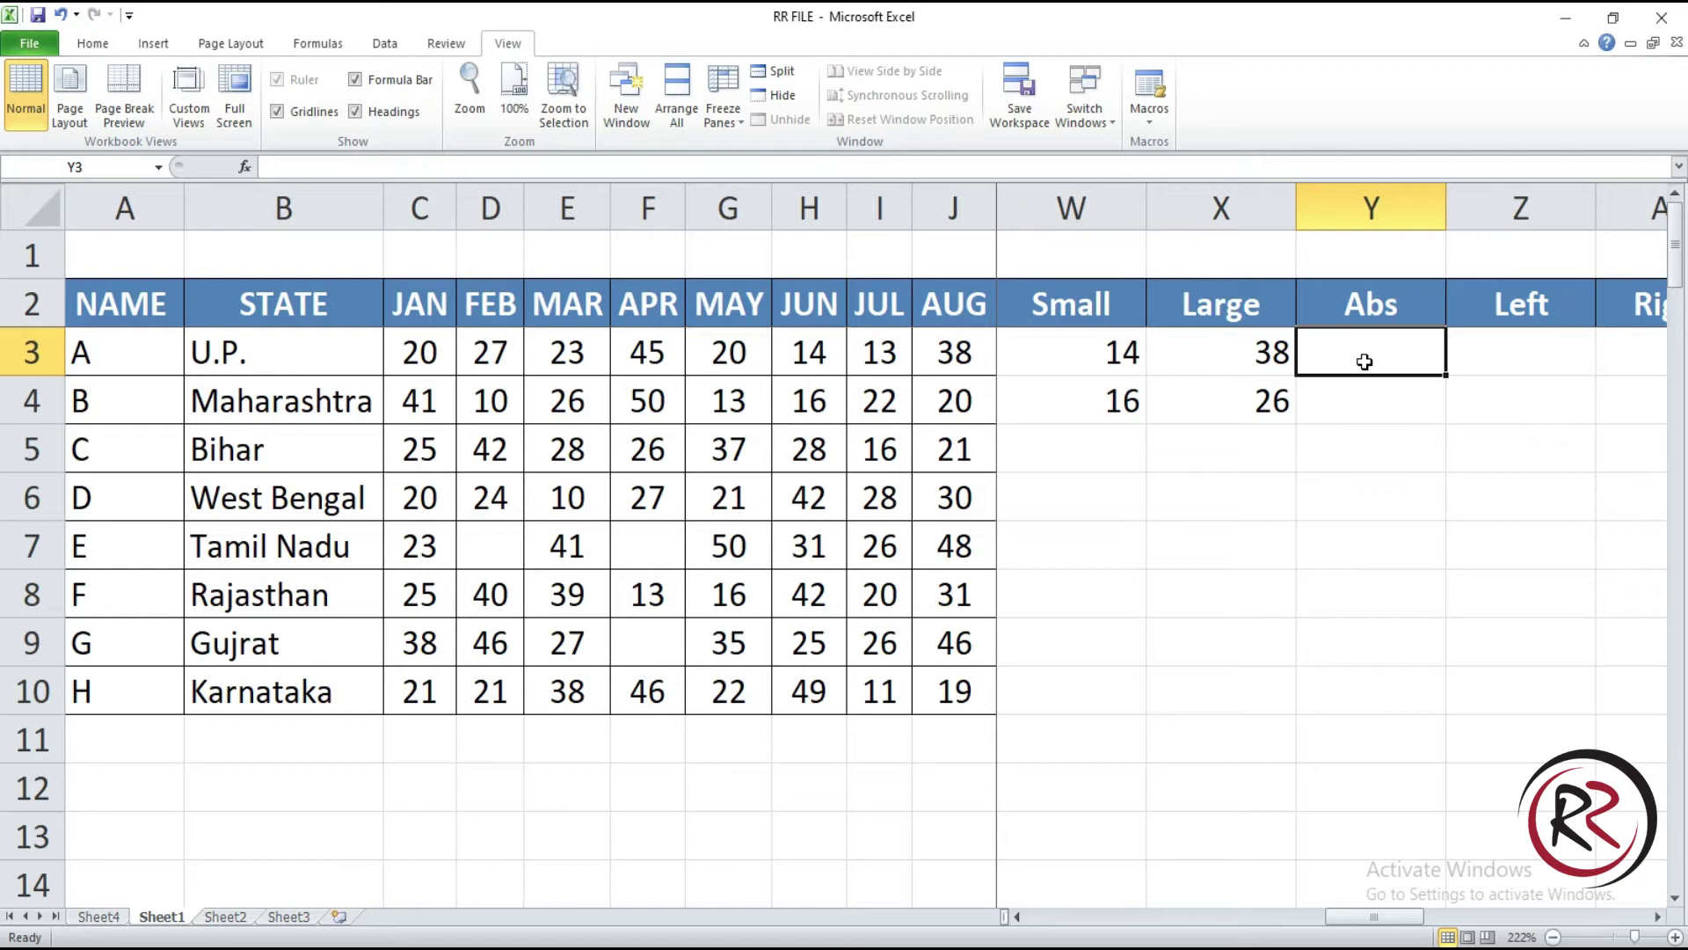
pyautogui.write('=')
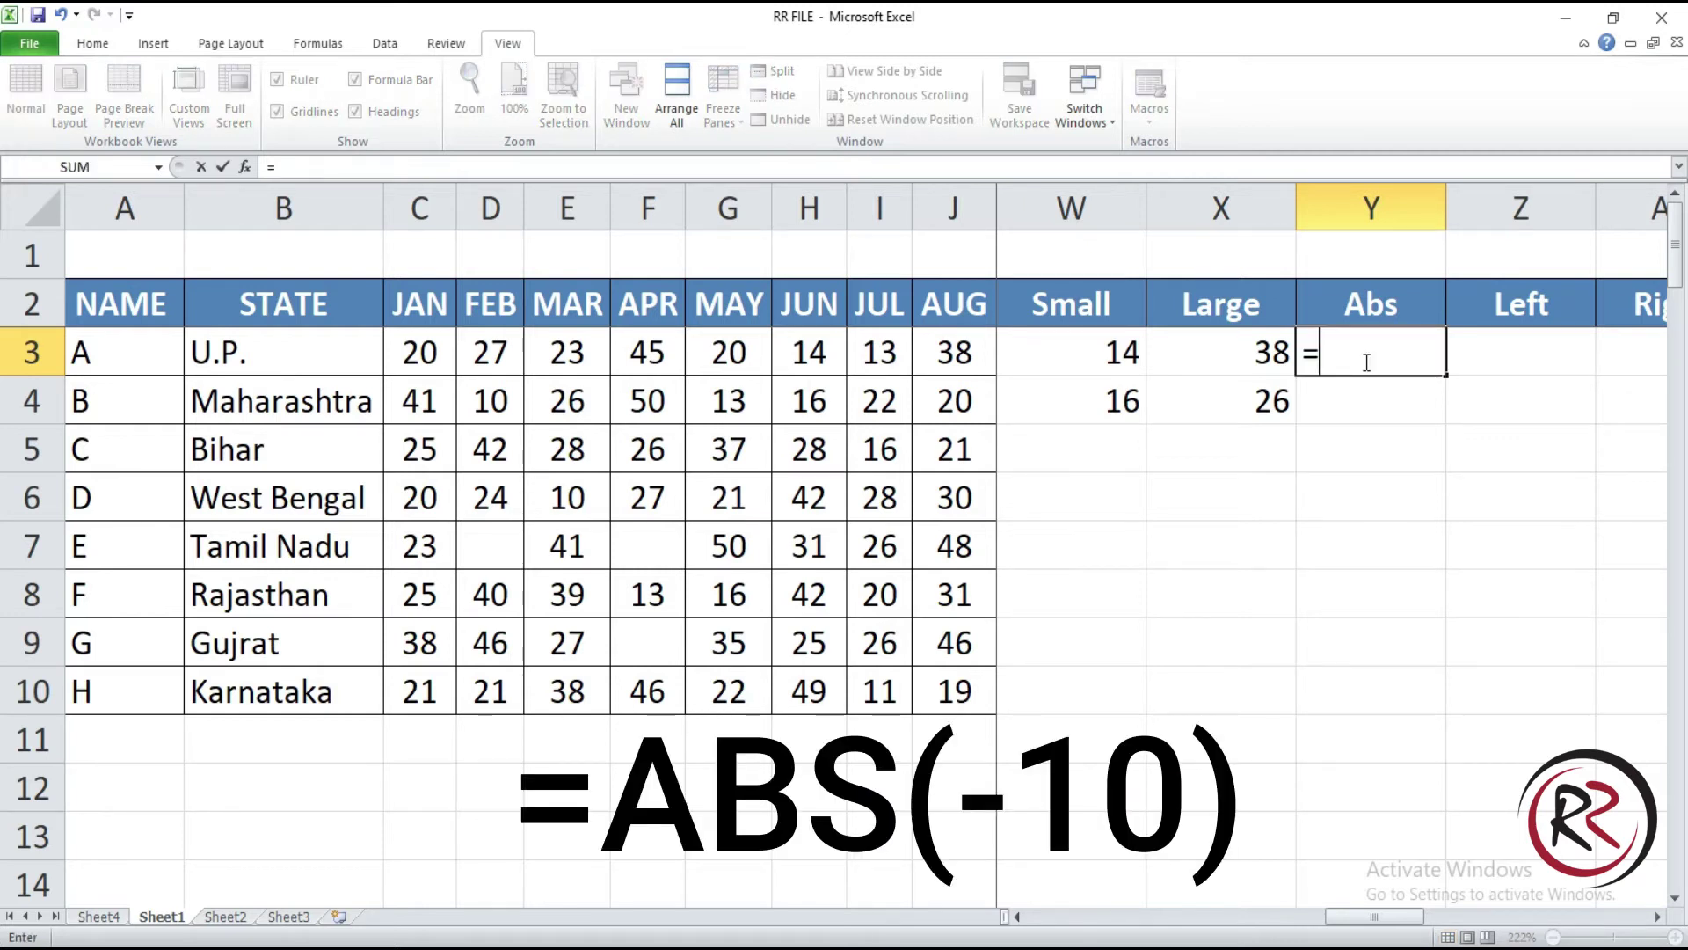
pyautogui.write('abs')
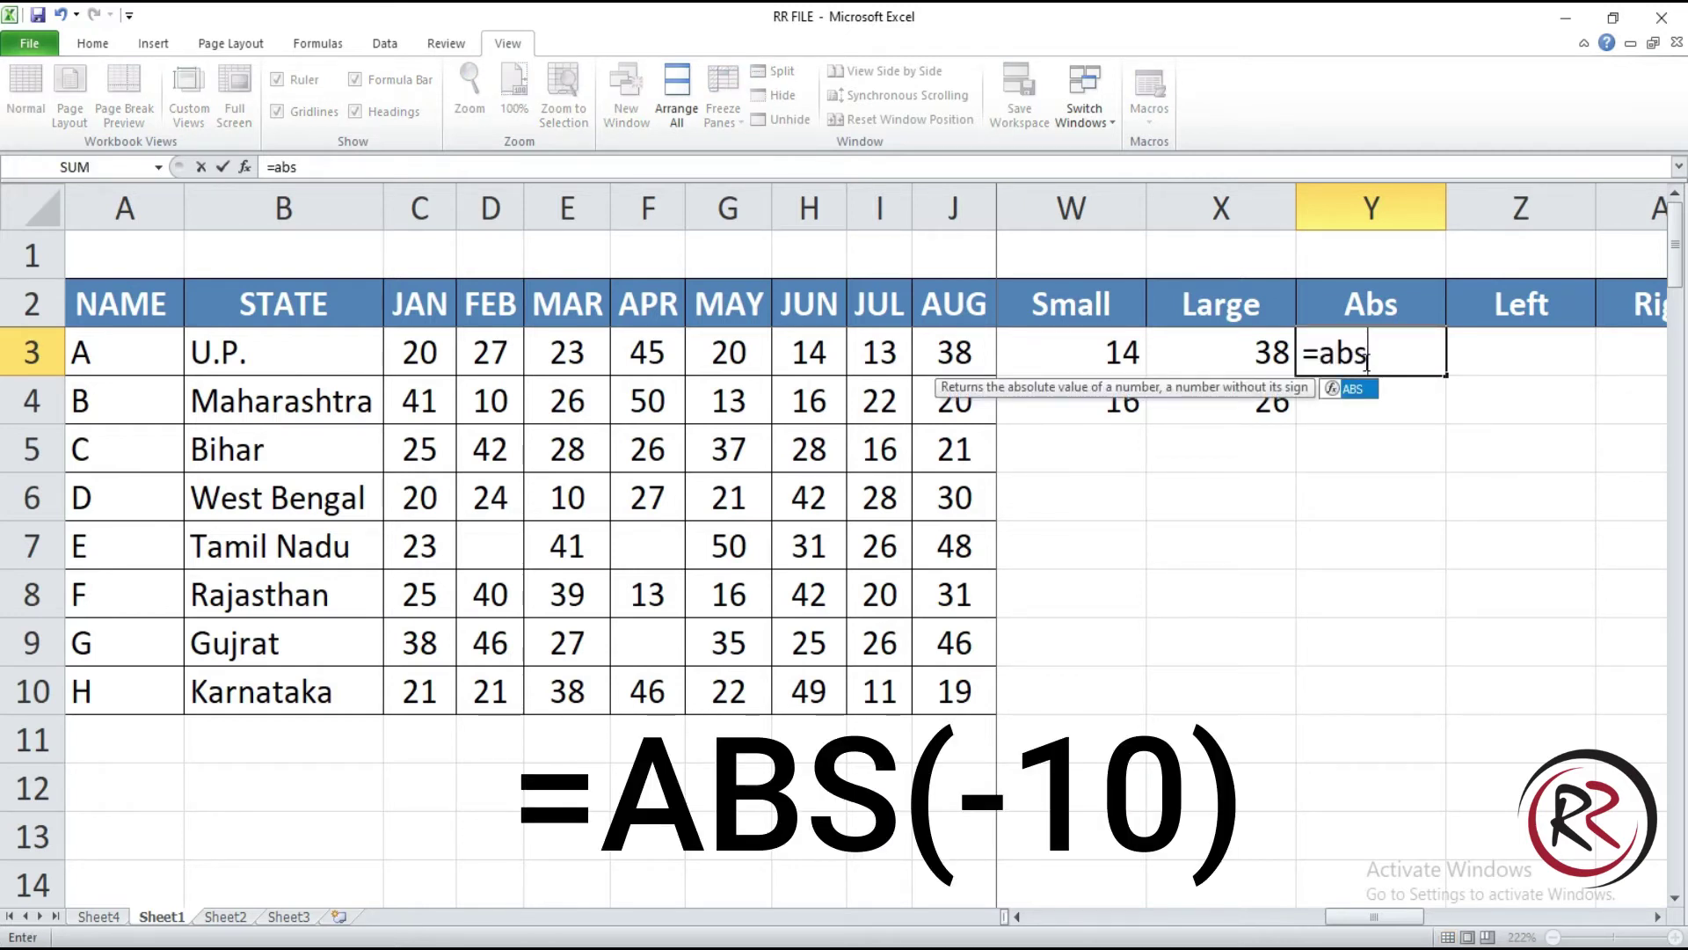
pyautogui.write('(')
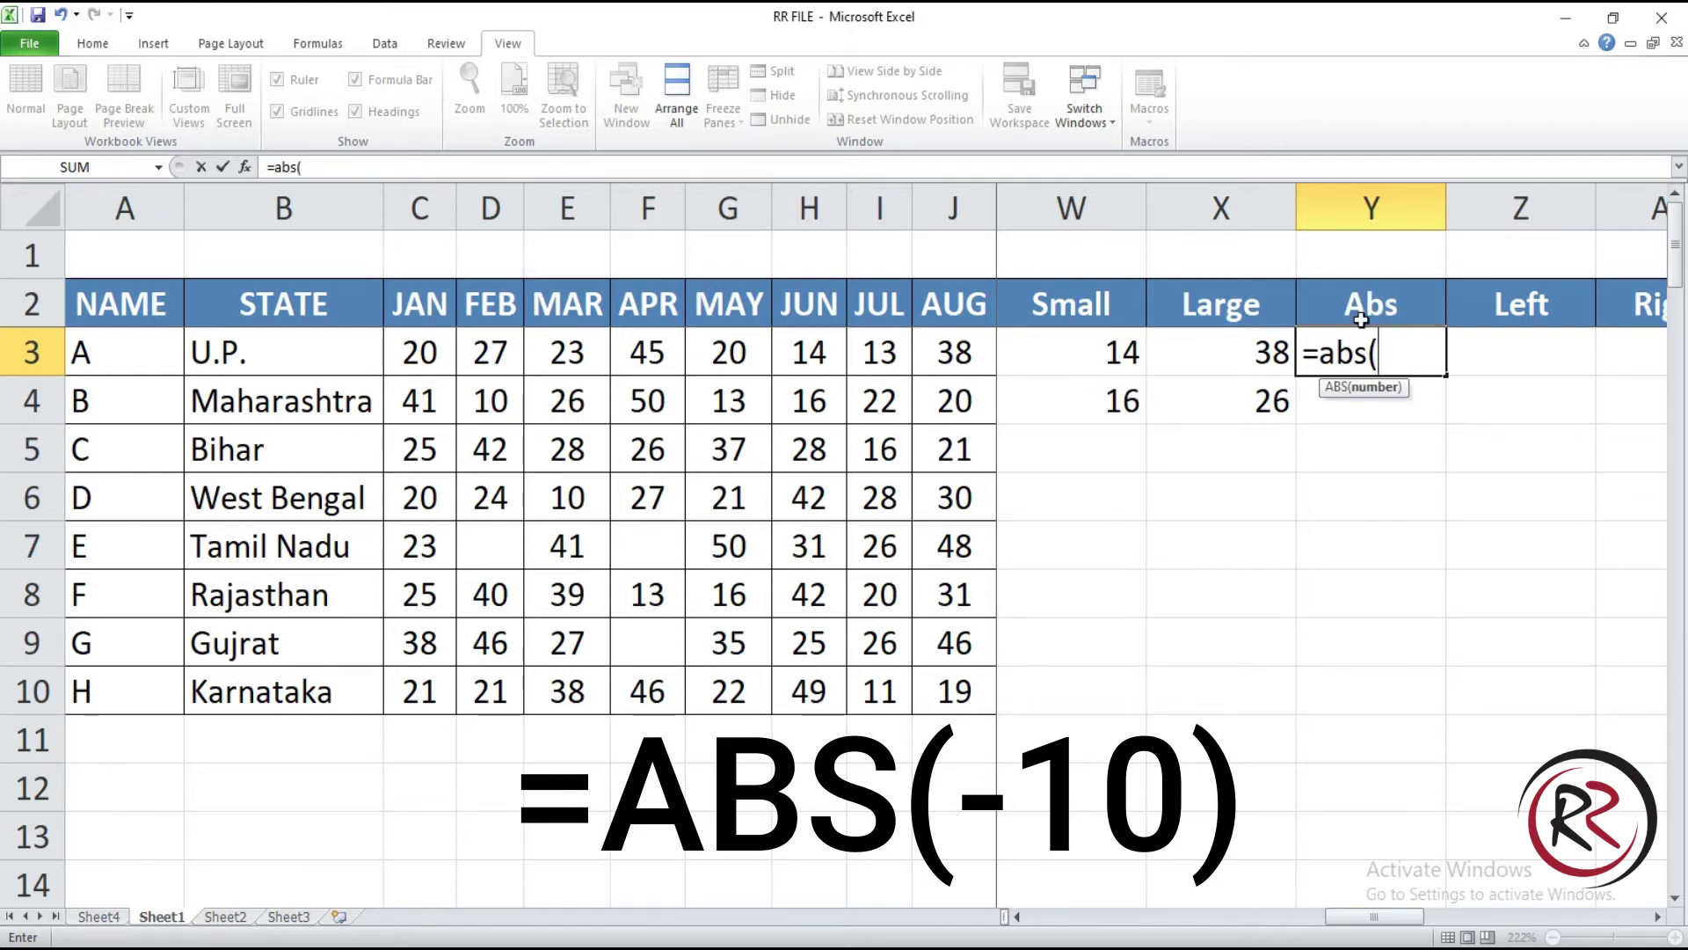
pyautogui.write('-10)')
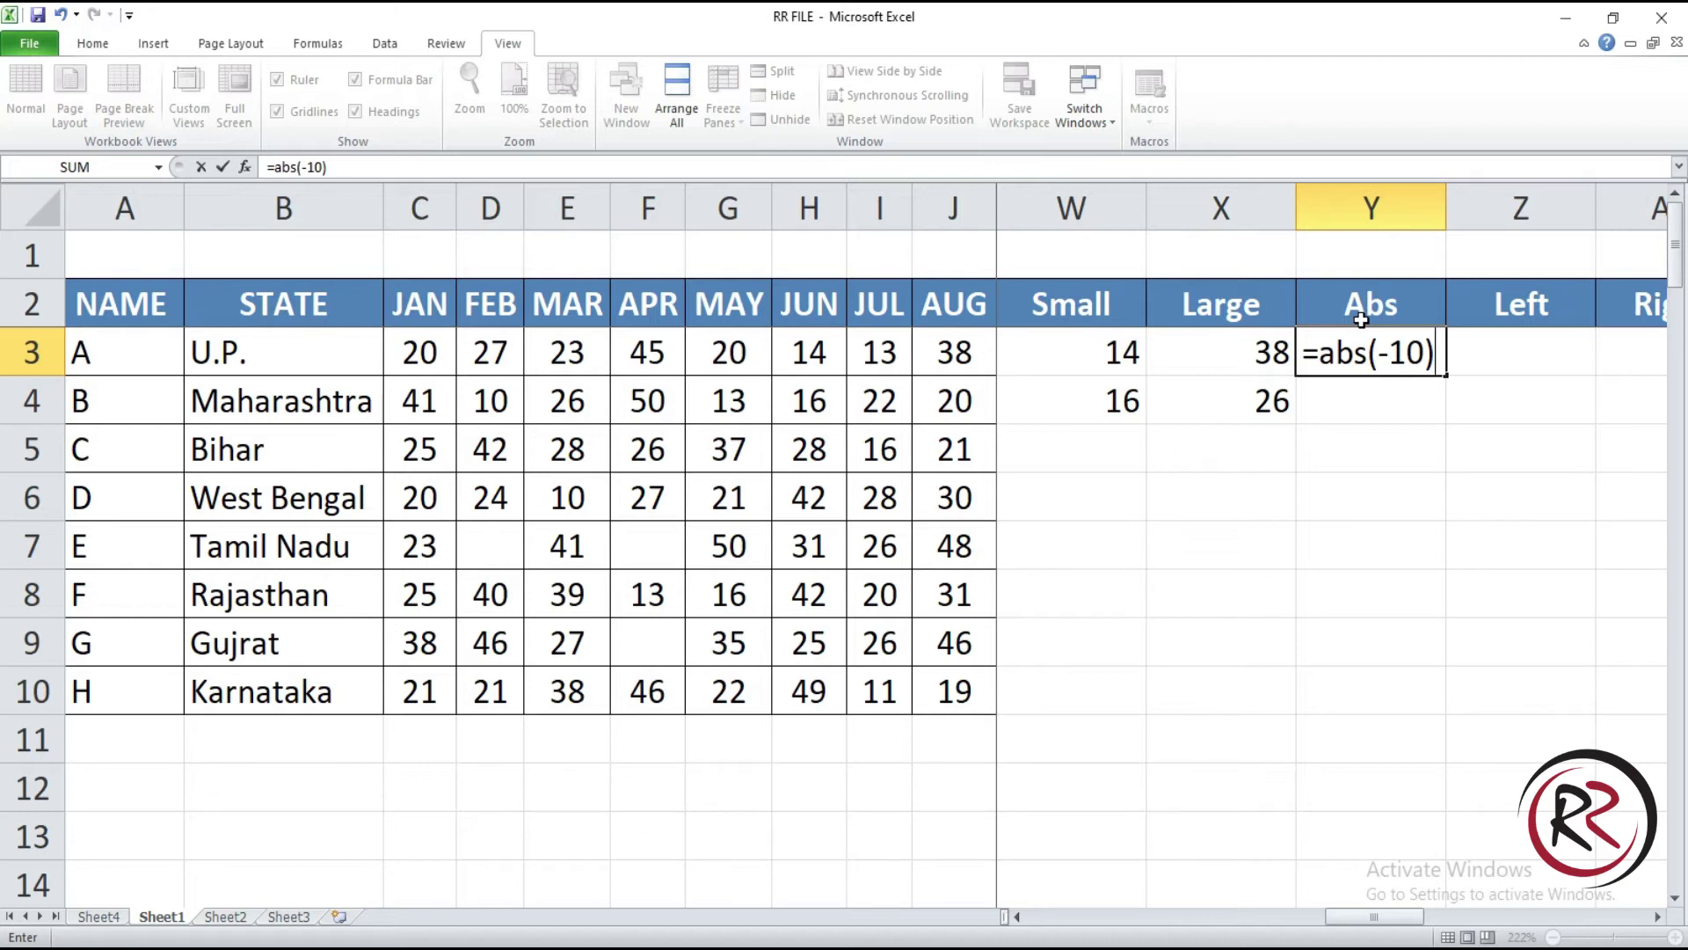
pyautogui.press('Return')
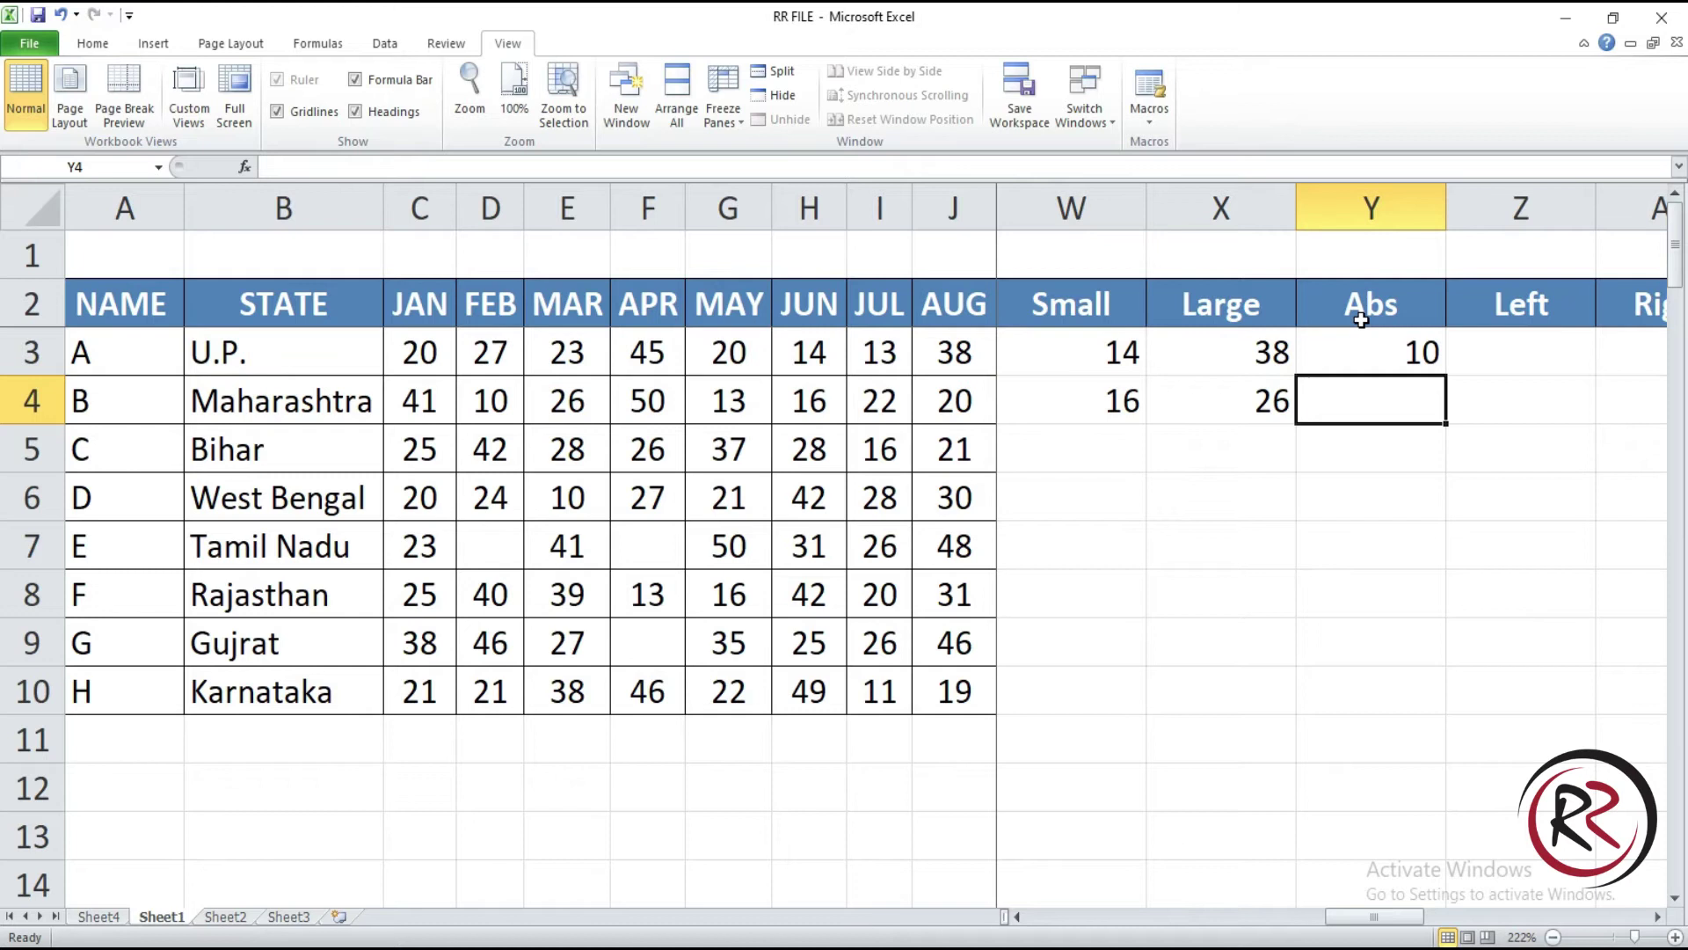
pyautogui.click(1259, 435)
pyautogui.click(1259, 435)
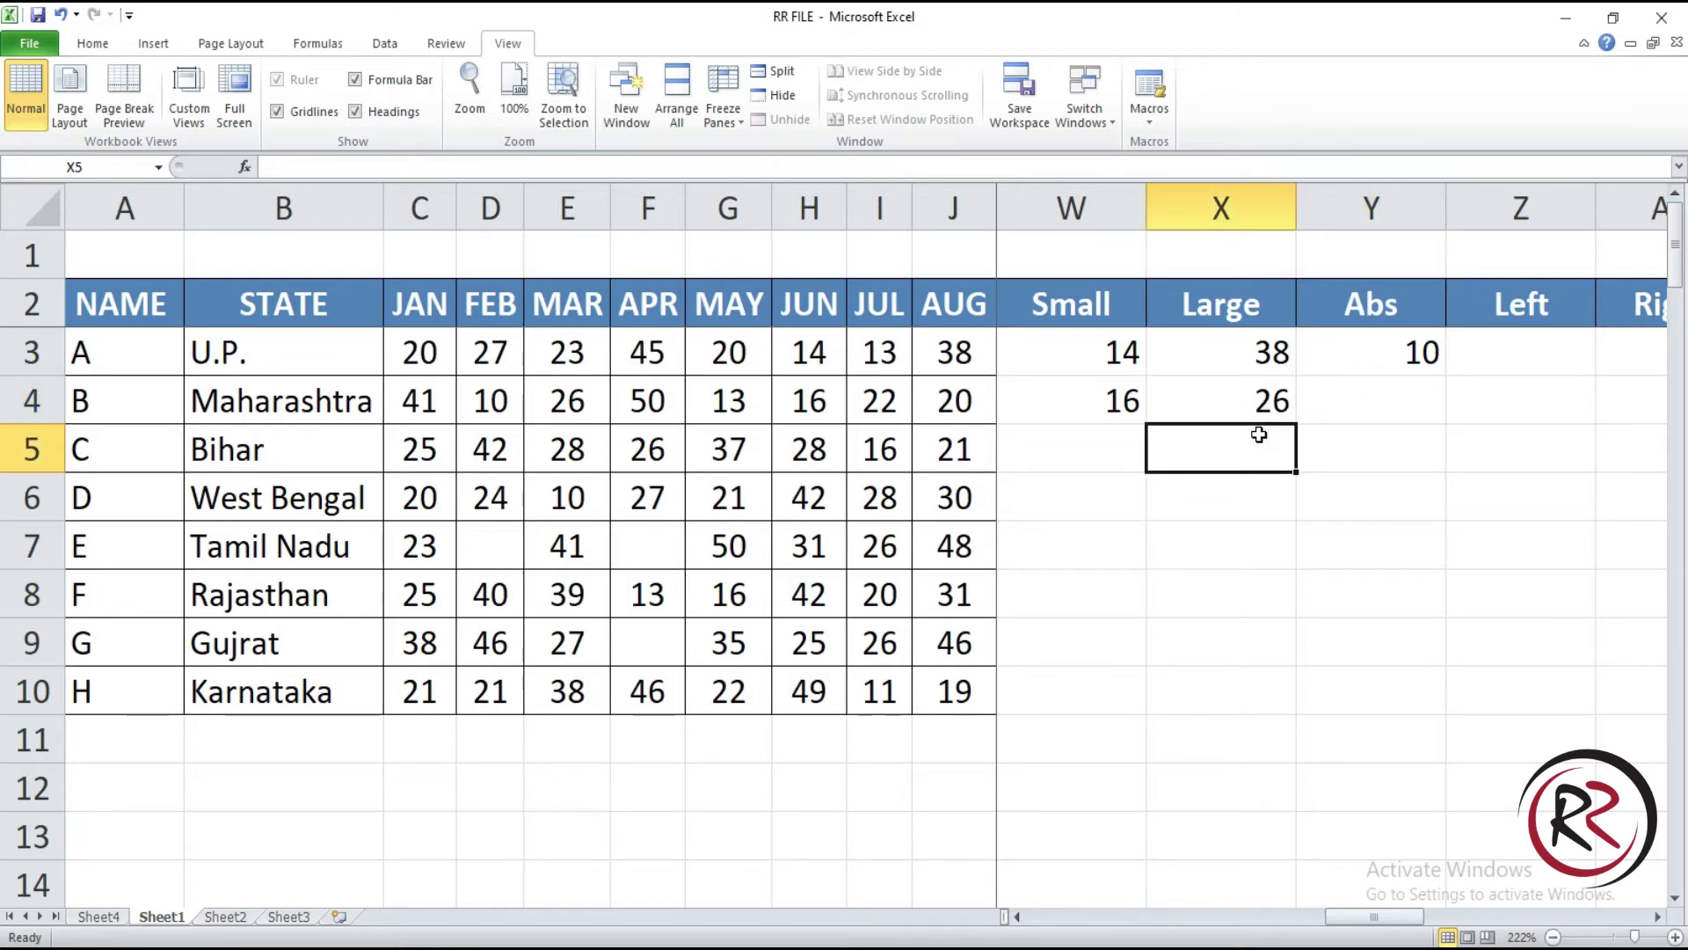
# Step: Enter =ABS(Y1) in Y4, turning the -30 in Y1 into 30
pyautogui.click(1384, 299)
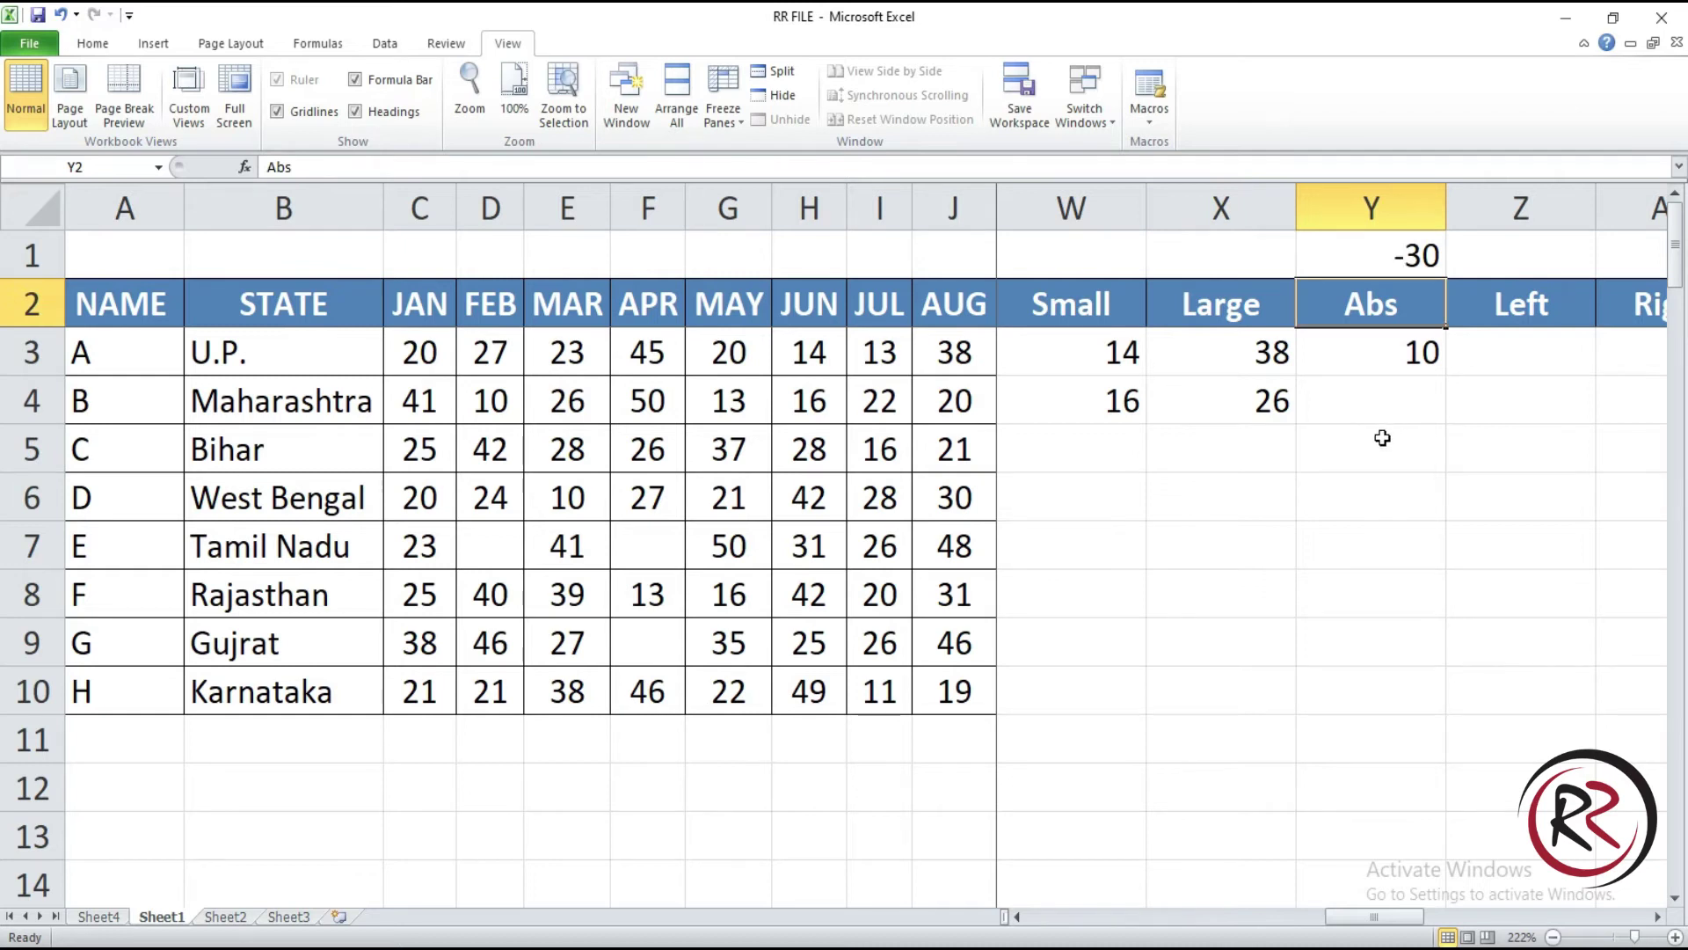
pyautogui.click(1379, 411)
pyautogui.write('=')
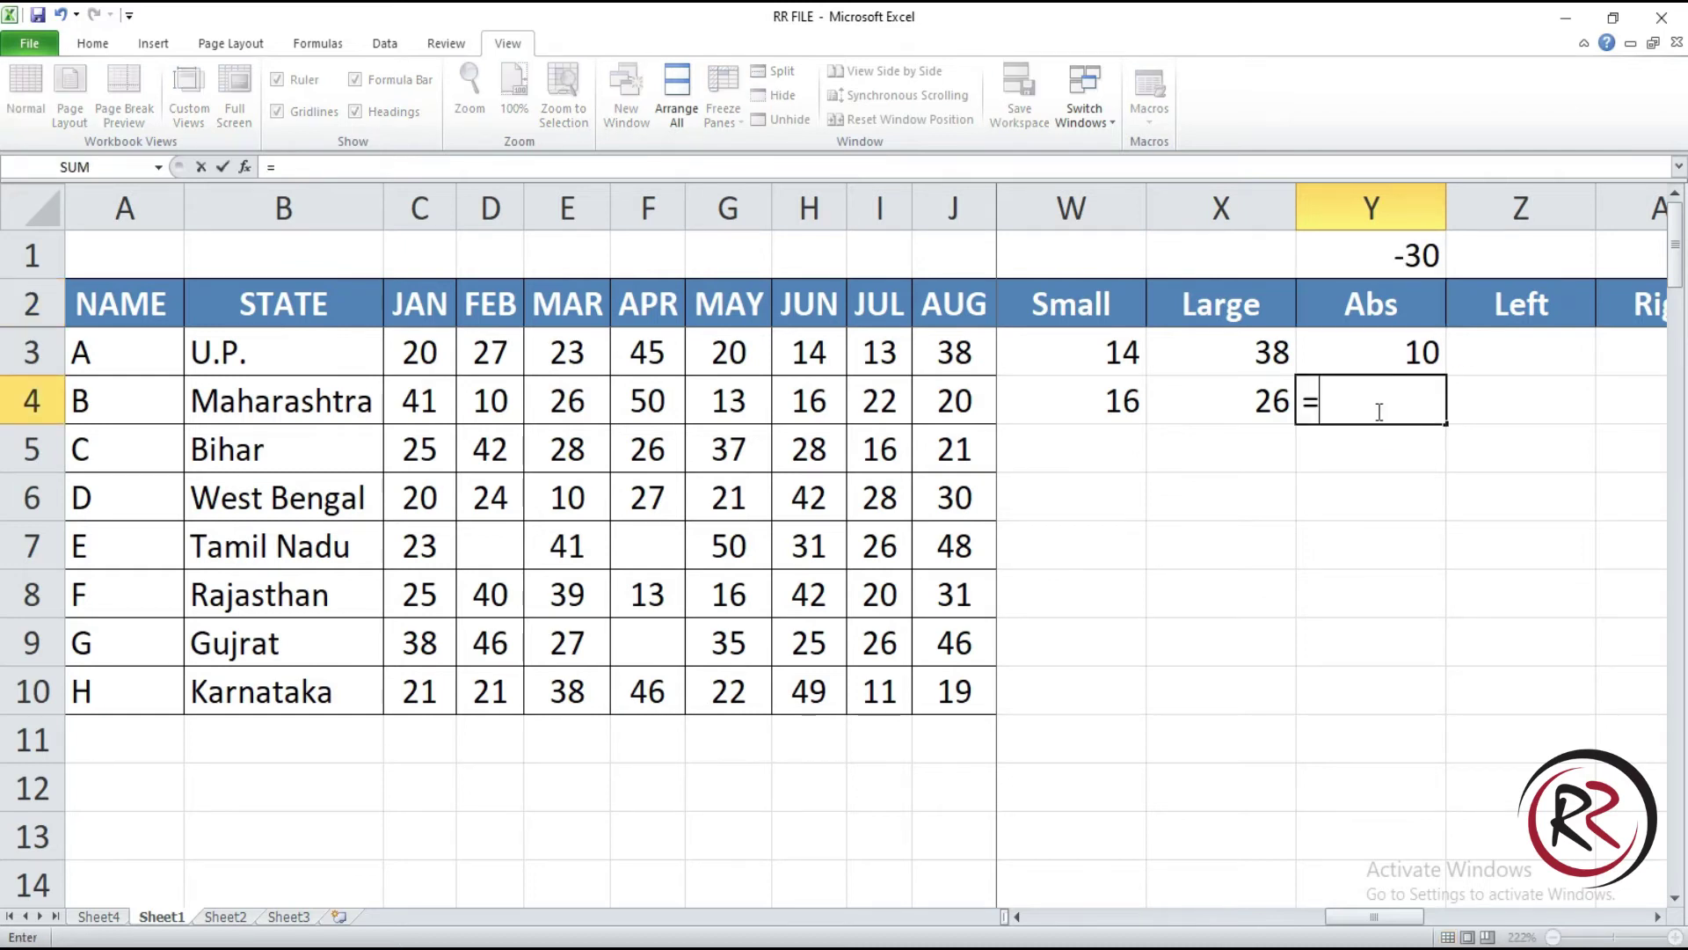
pyautogui.write('abs(')
pyautogui.click(1372, 262)
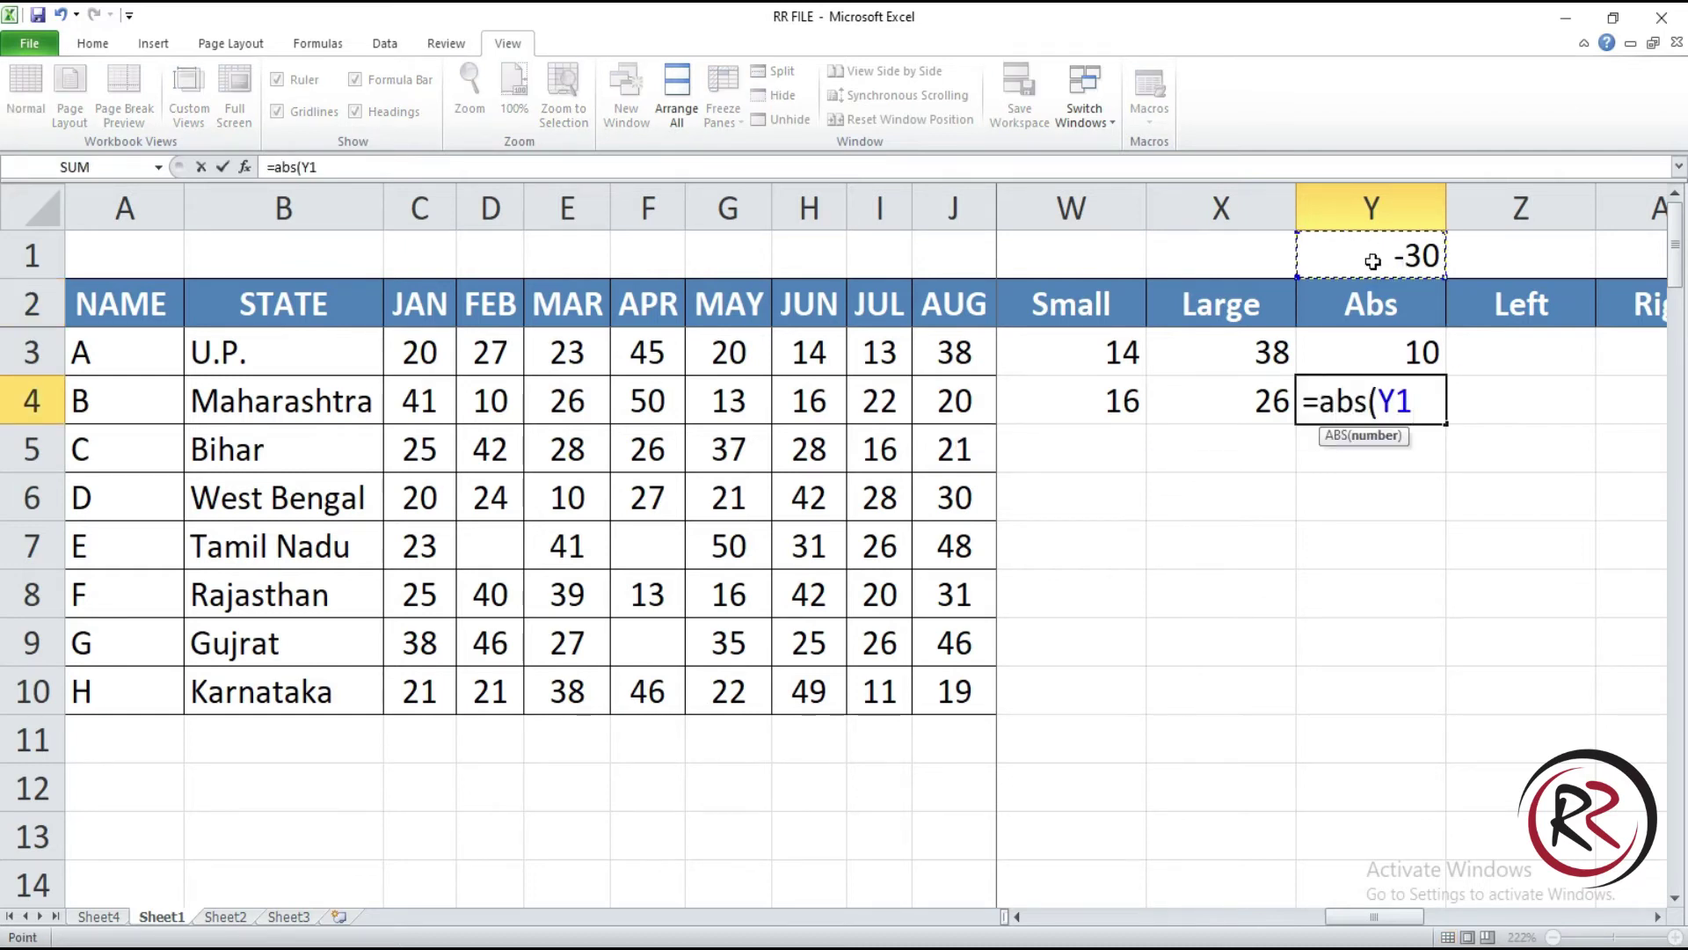
pyautogui.write(')')
pyautogui.press('Return')
# Step: Enter =ABS(30-40) in Y5, giving 10
pyautogui.write('=')
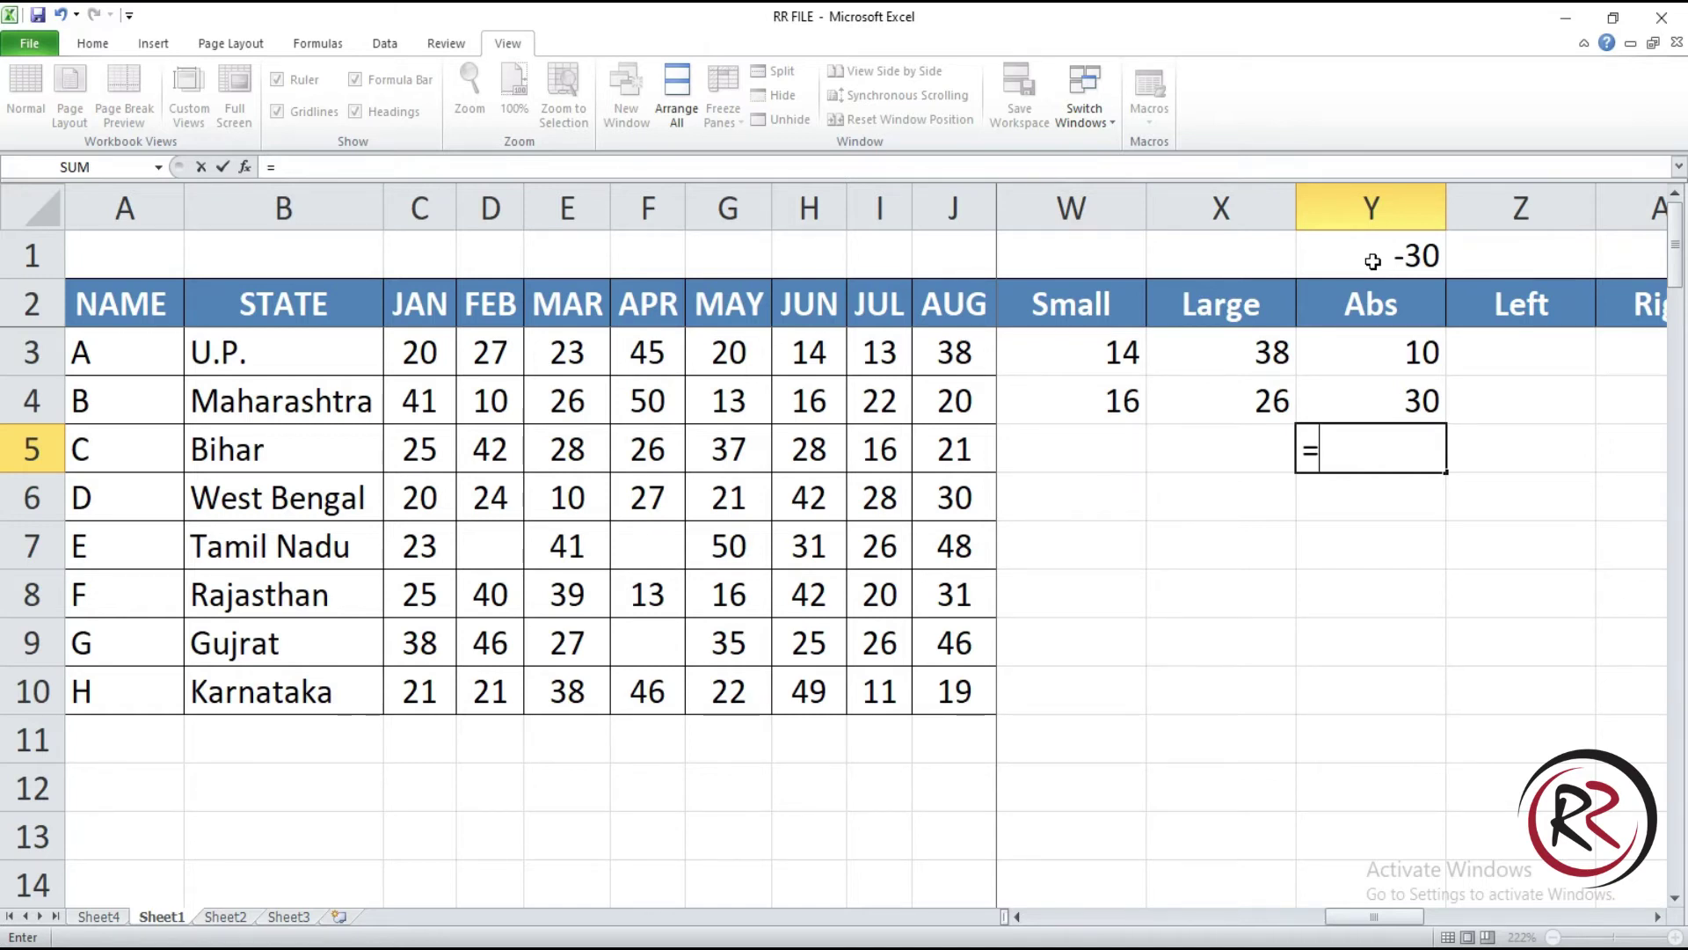
pyautogui.write('abs(')
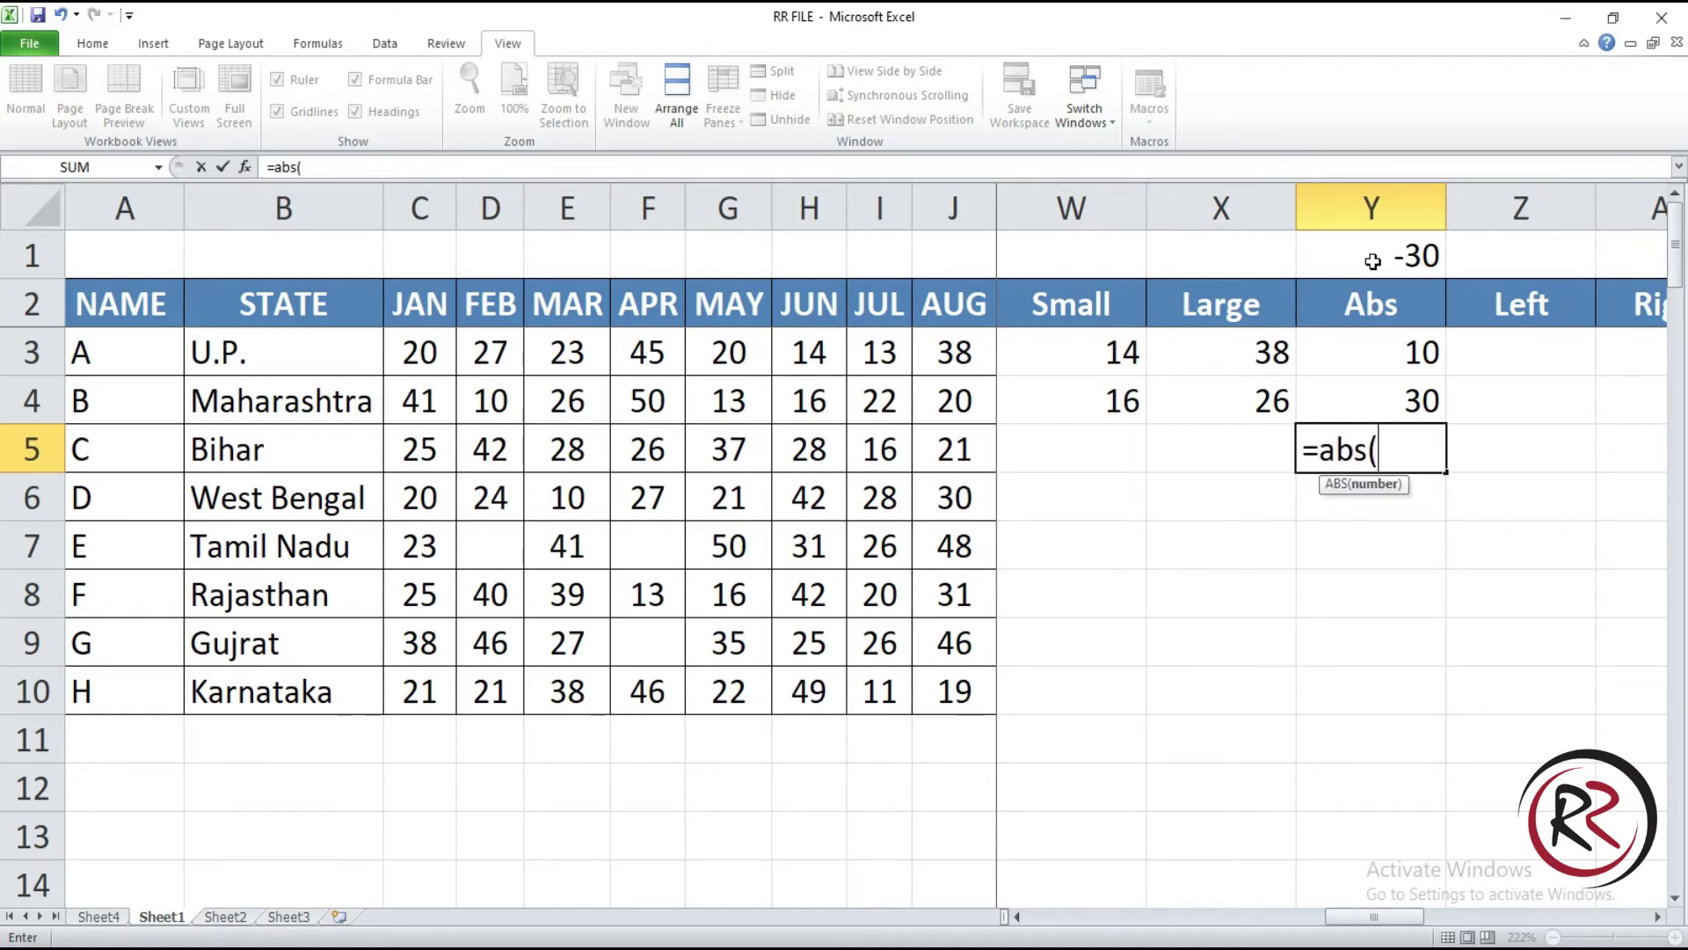
pyautogui.write('30-2')
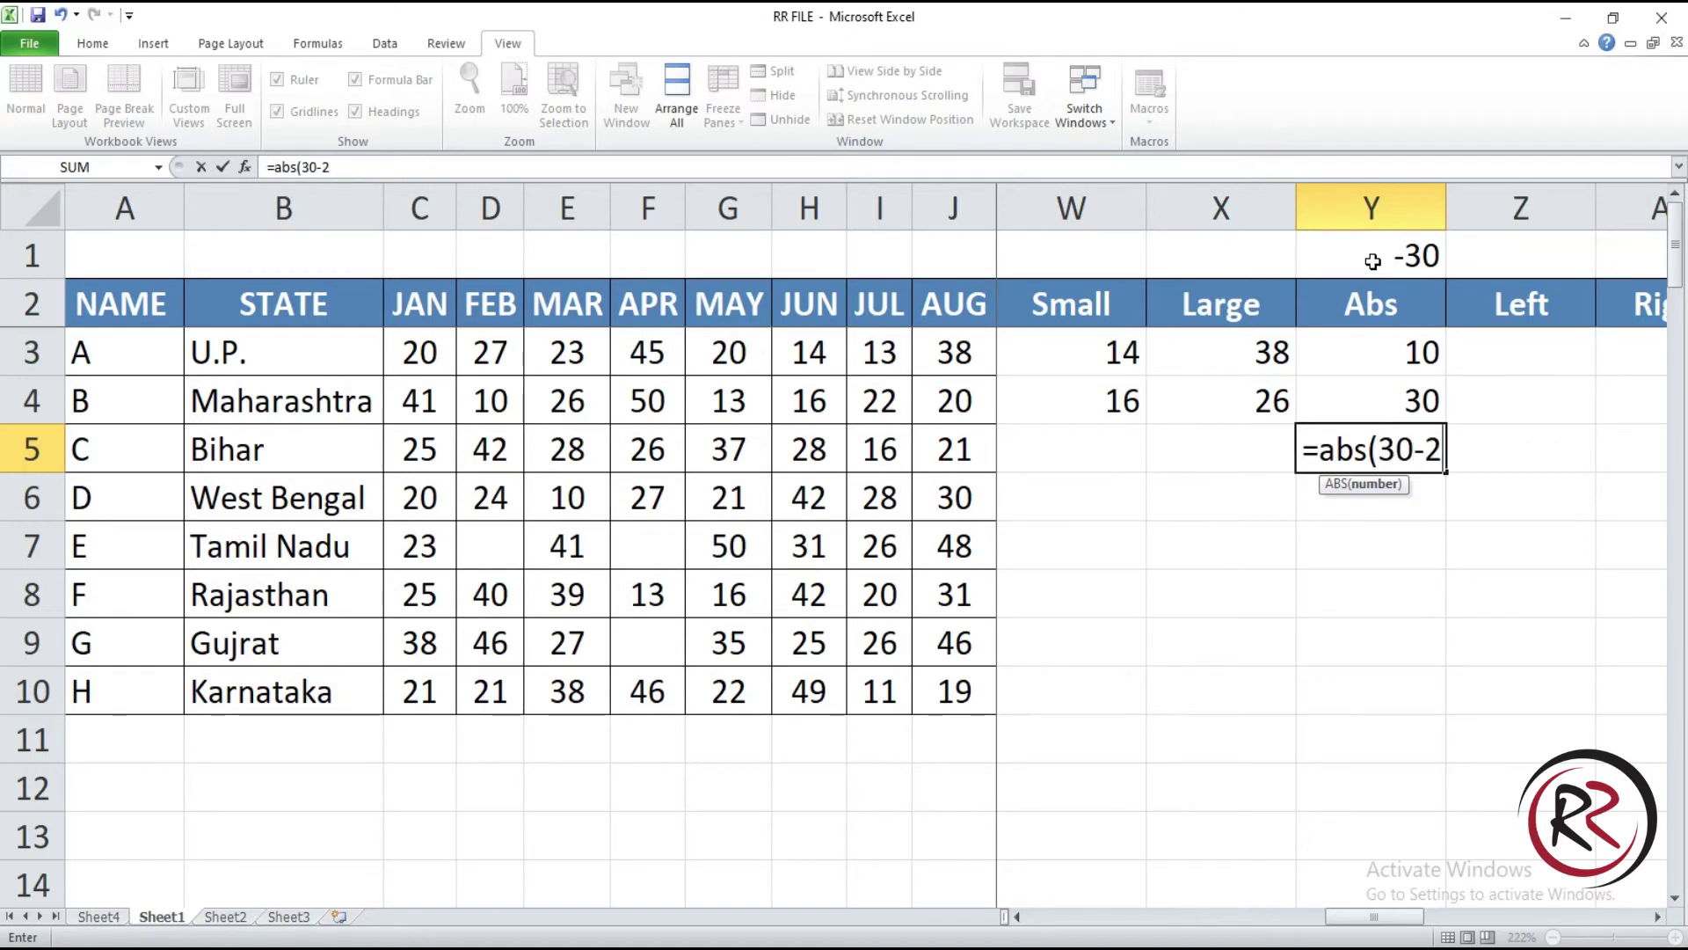
pyautogui.press('BackSpace')
pyautogui.write('40)')
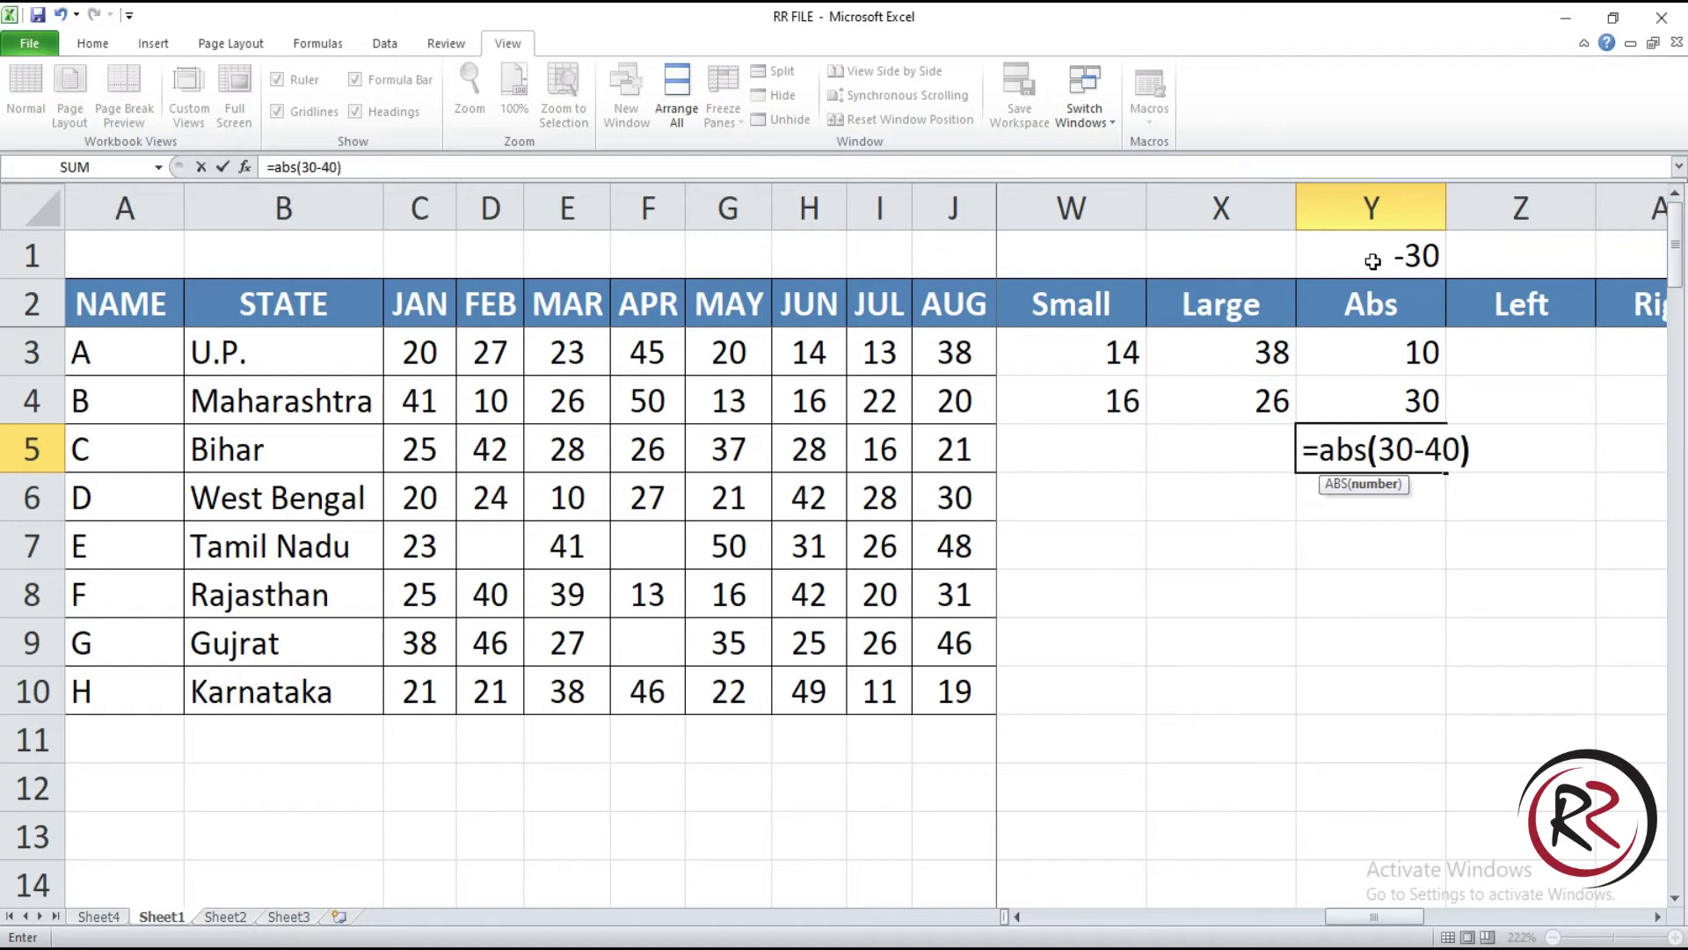
pyautogui.press('Return')
pyautogui.press('Up')
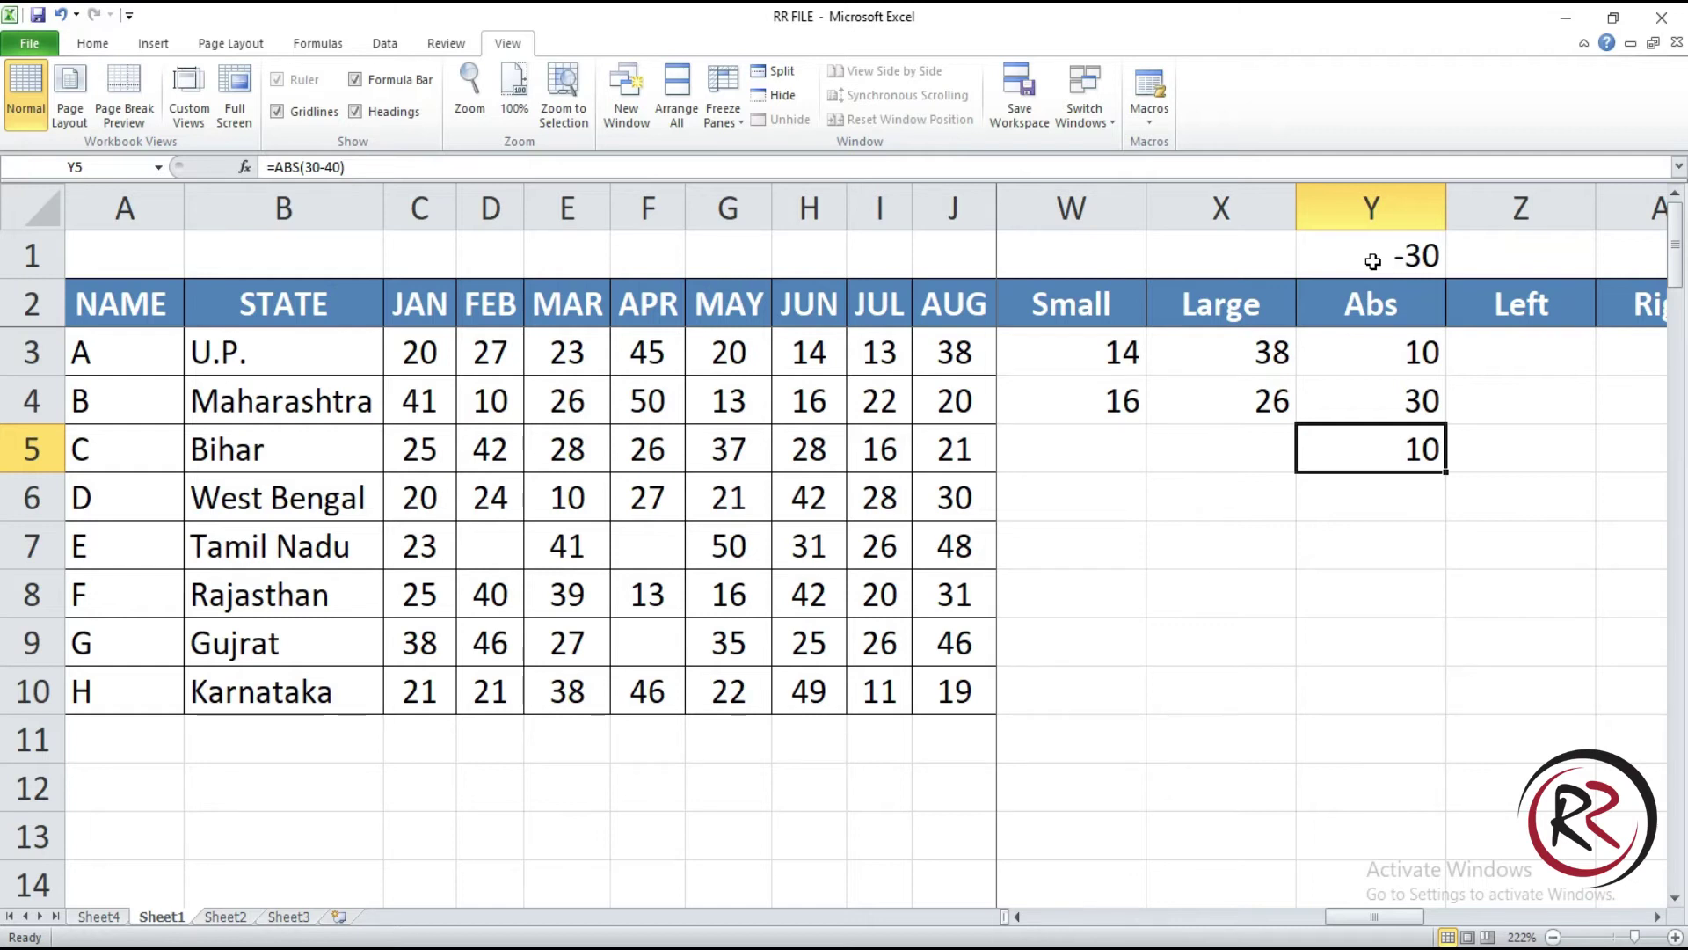
# Step: Enter =LEFT(B3,5) in C3 to extract the first entry's 5-letter first name
pyautogui.press('F2')
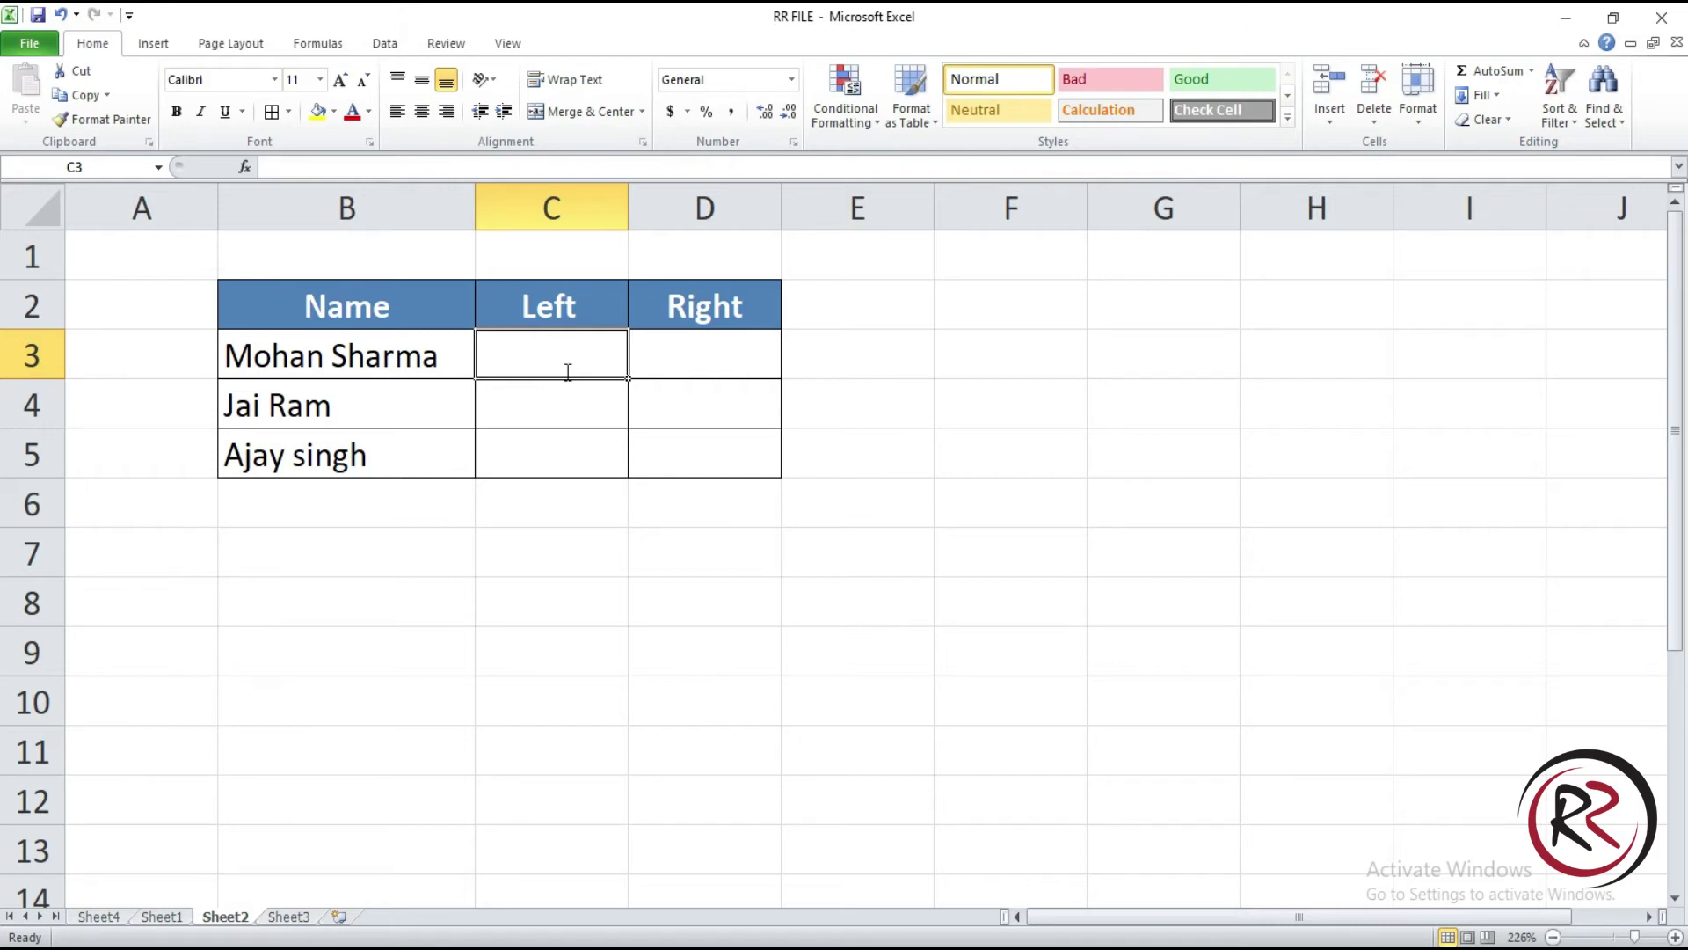
pyautogui.write('=left')
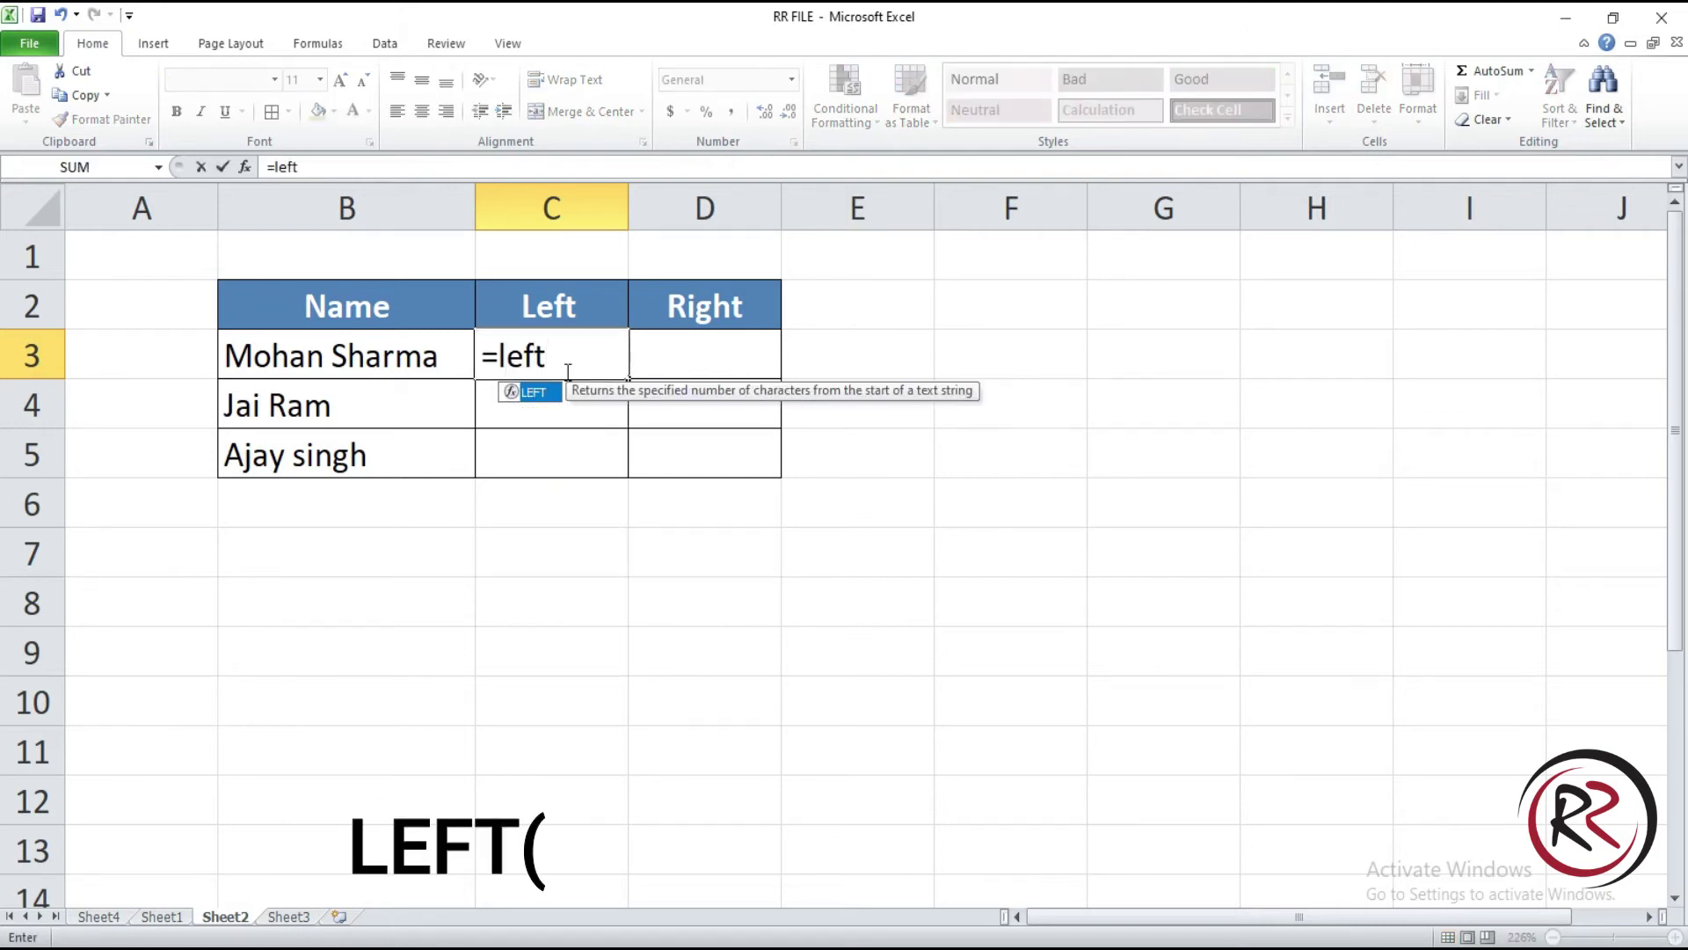
pyautogui.write('(')
pyautogui.click(334, 361)
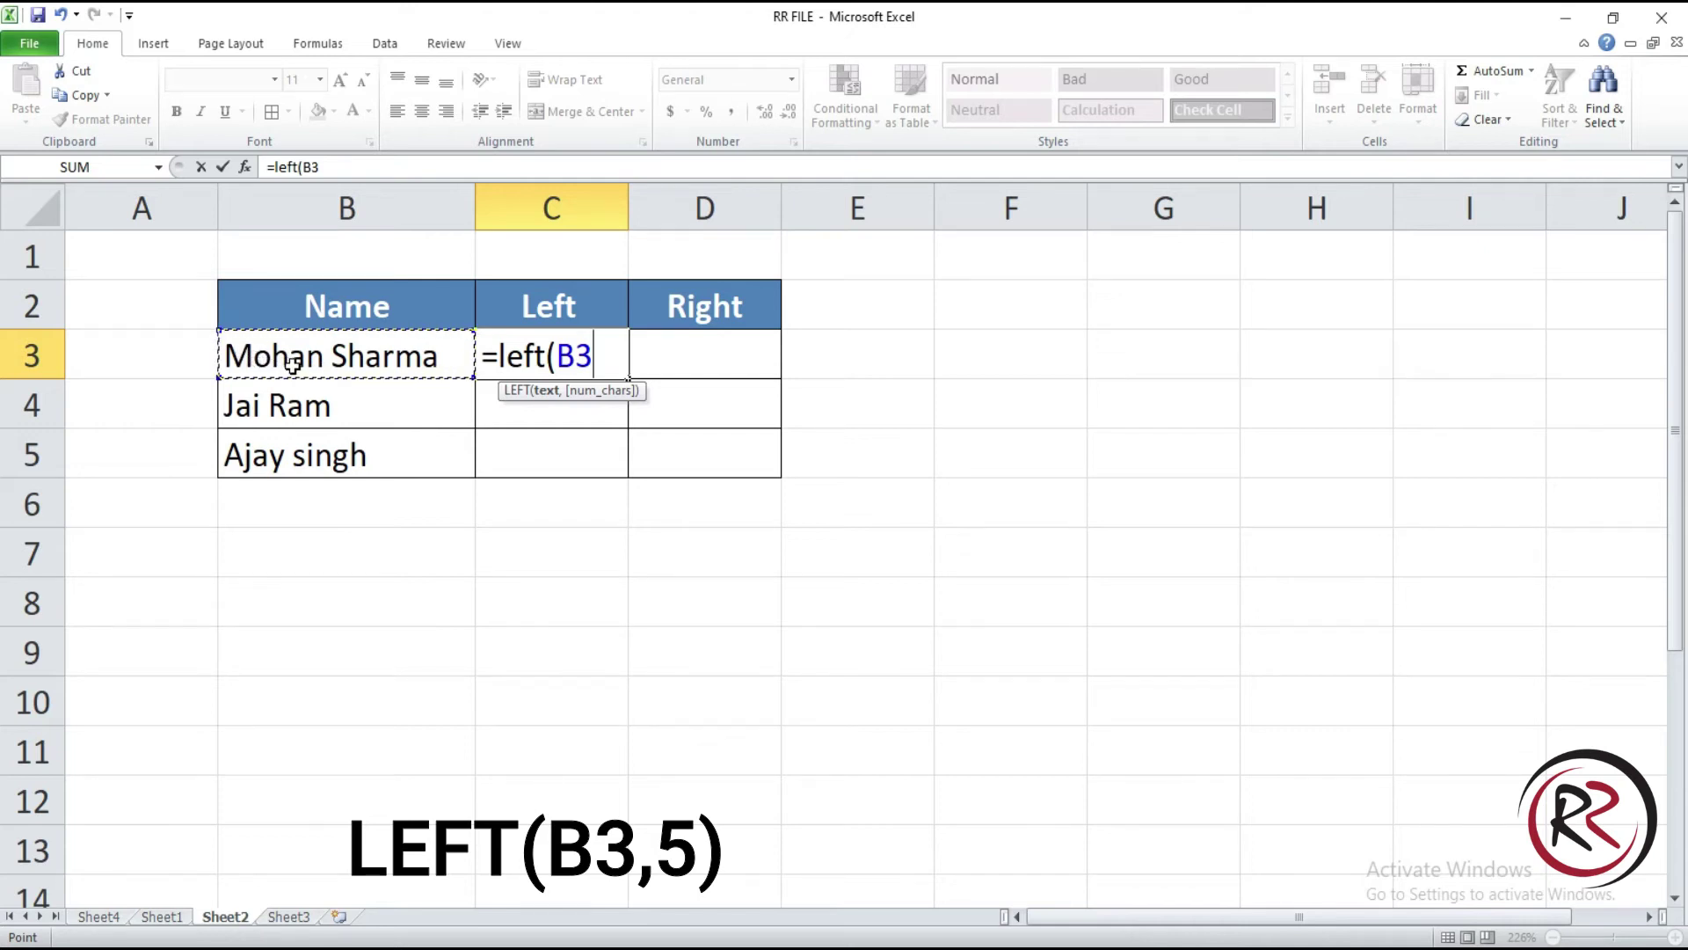
pyautogui.write(',5')
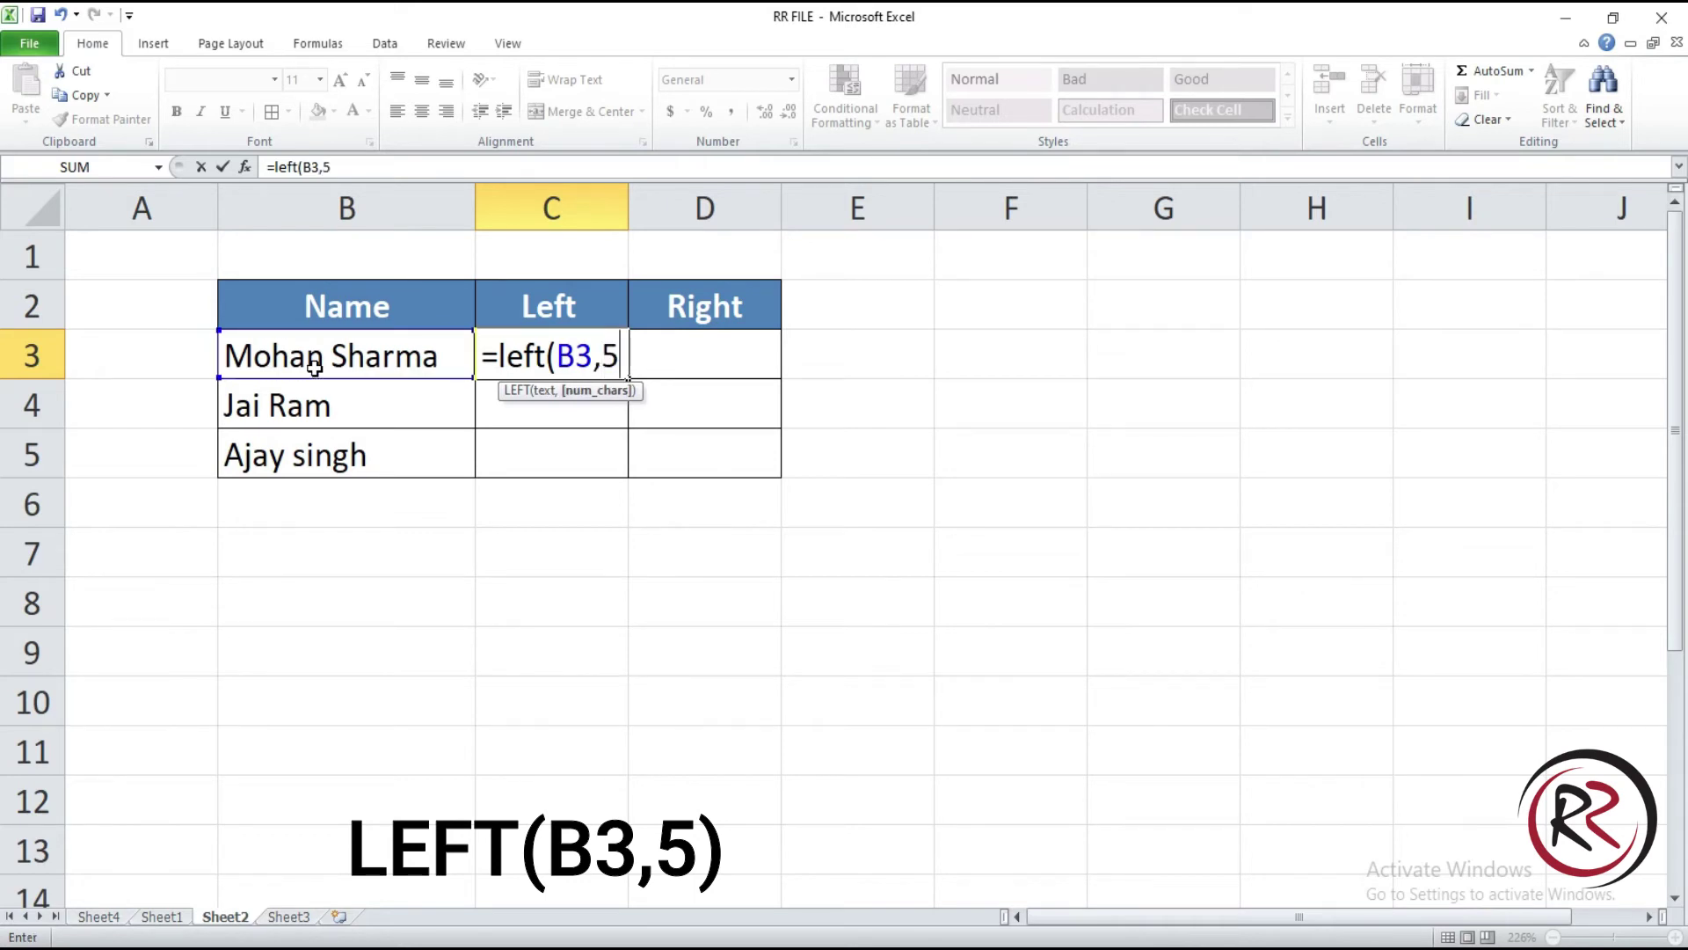
pyautogui.write(')')
pyautogui.press('Return')
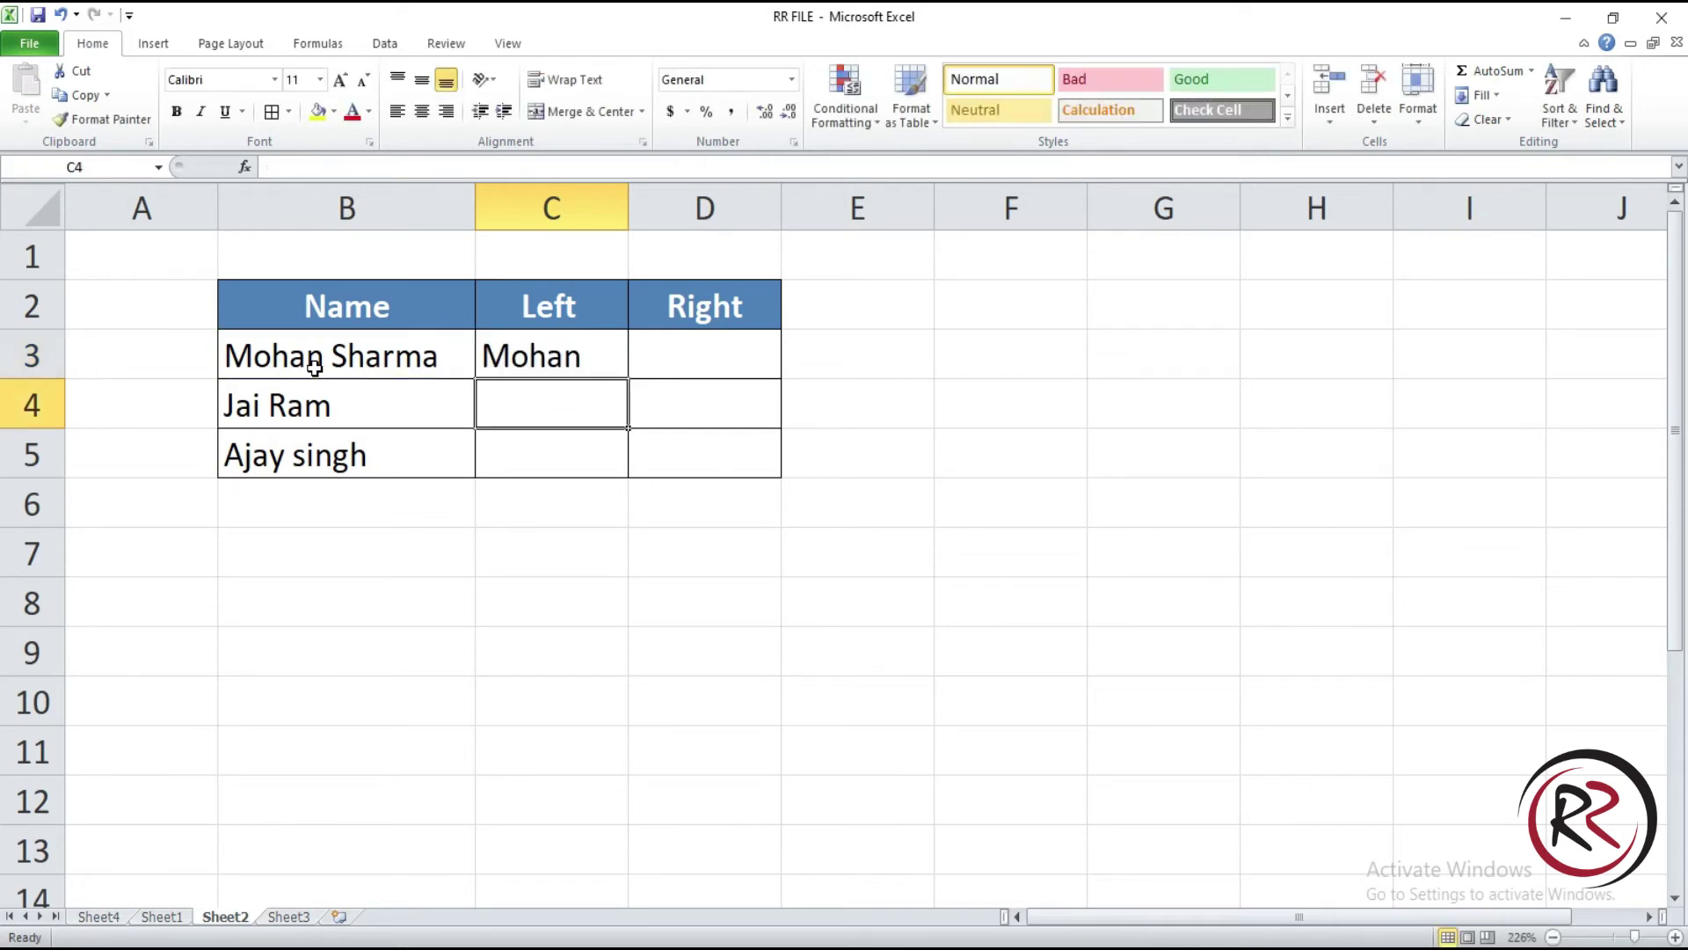
pyautogui.click(607, 334)
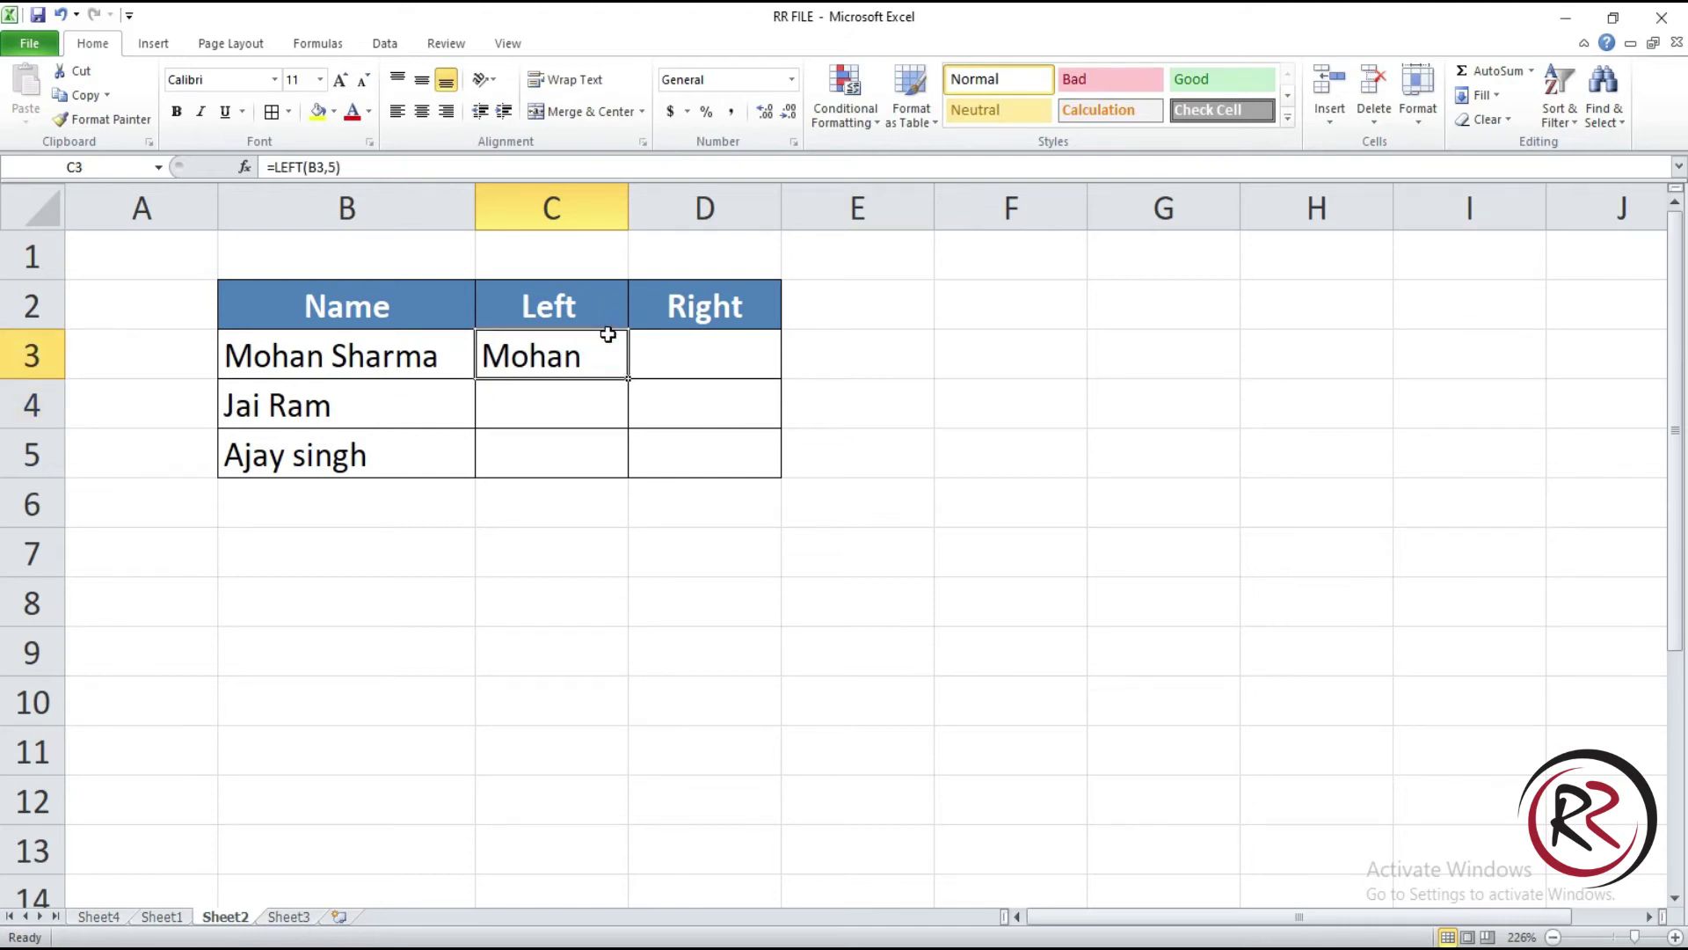
pyautogui.click(725, 357)
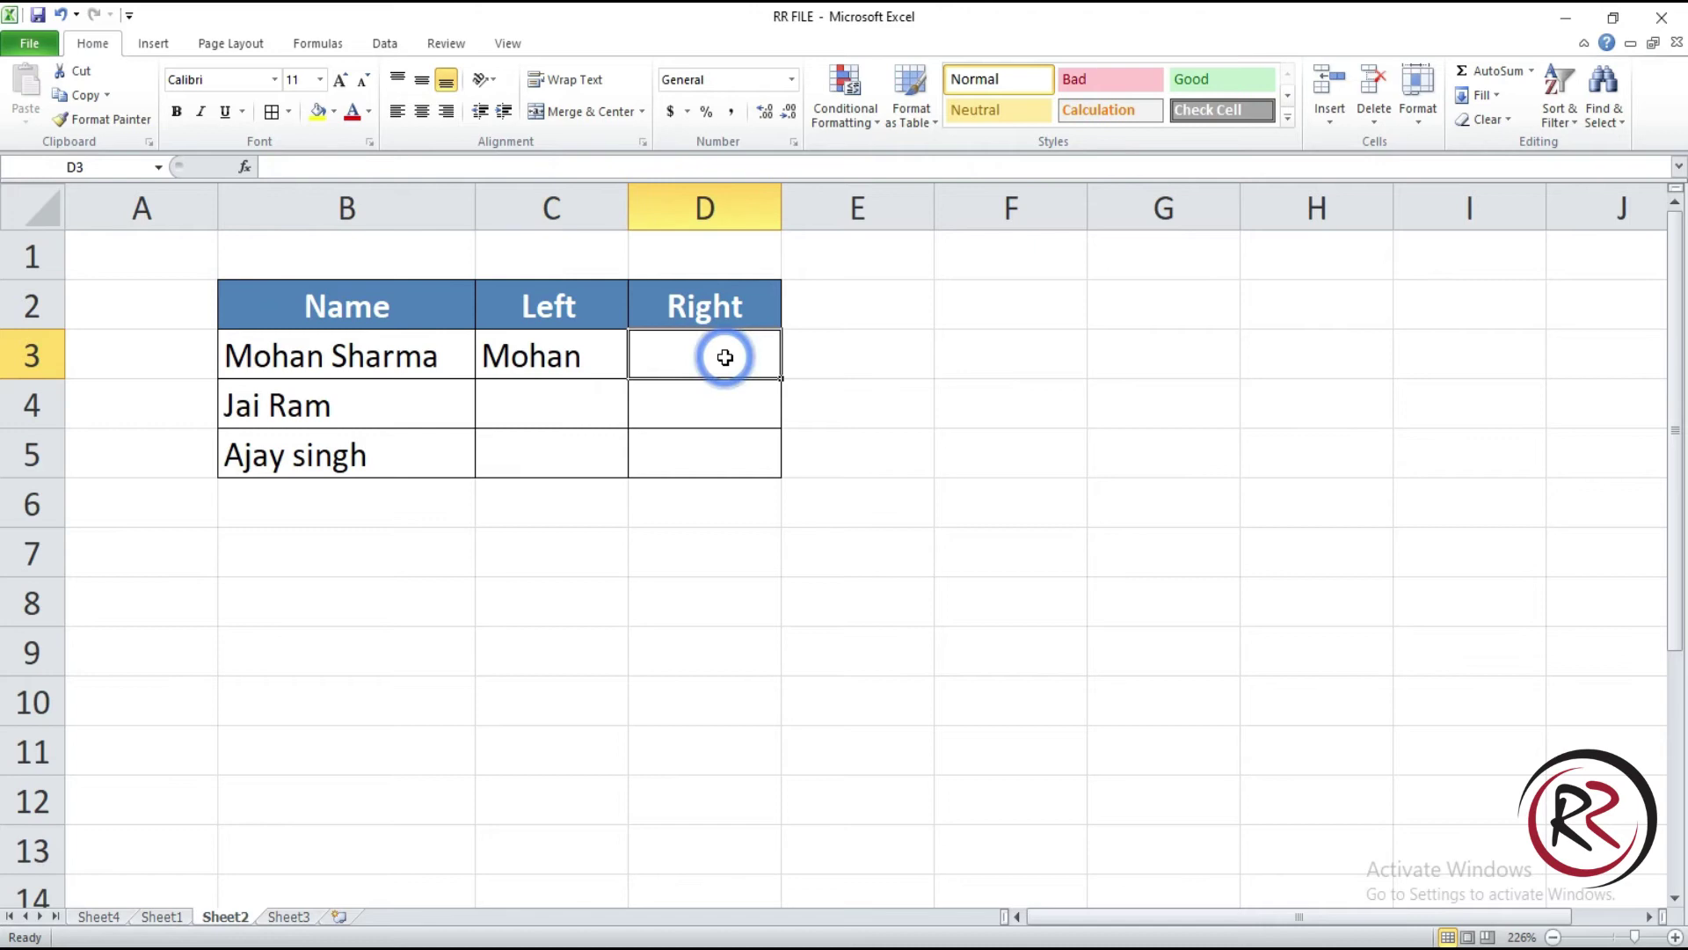
# Step: Enter =RIGHT(B3,6) in D3 to extract the first entry's surname
pyautogui.write('=ri')
pyautogui.press('Tab')
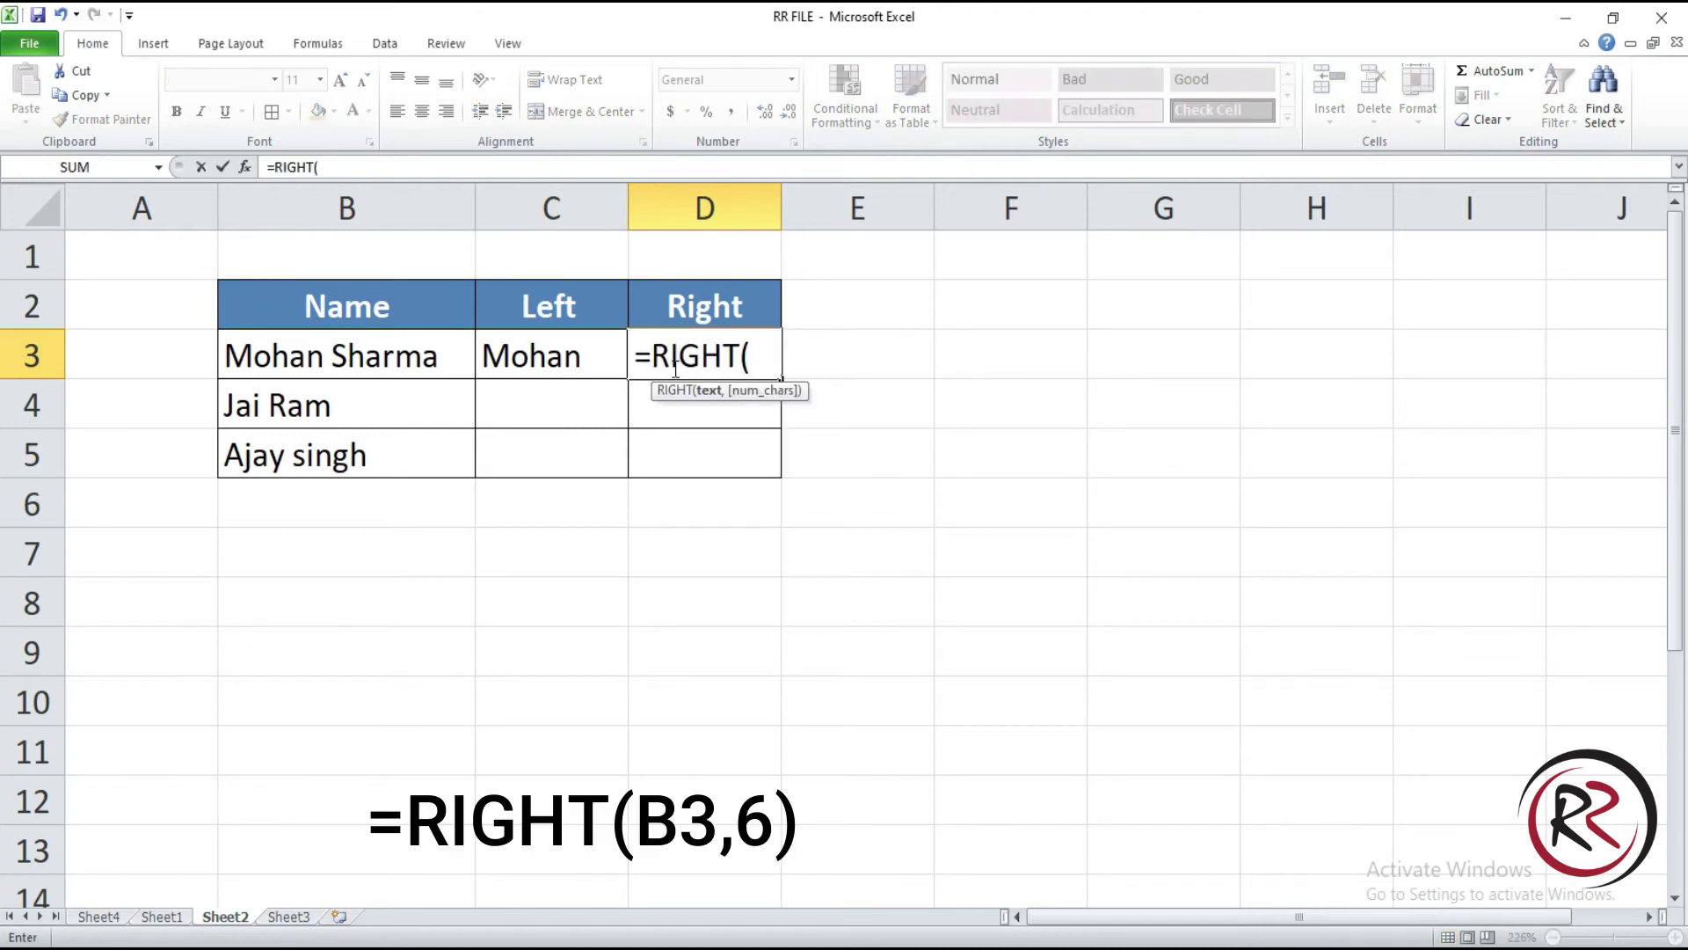
pyautogui.click(443, 360)
pyautogui.write(',')
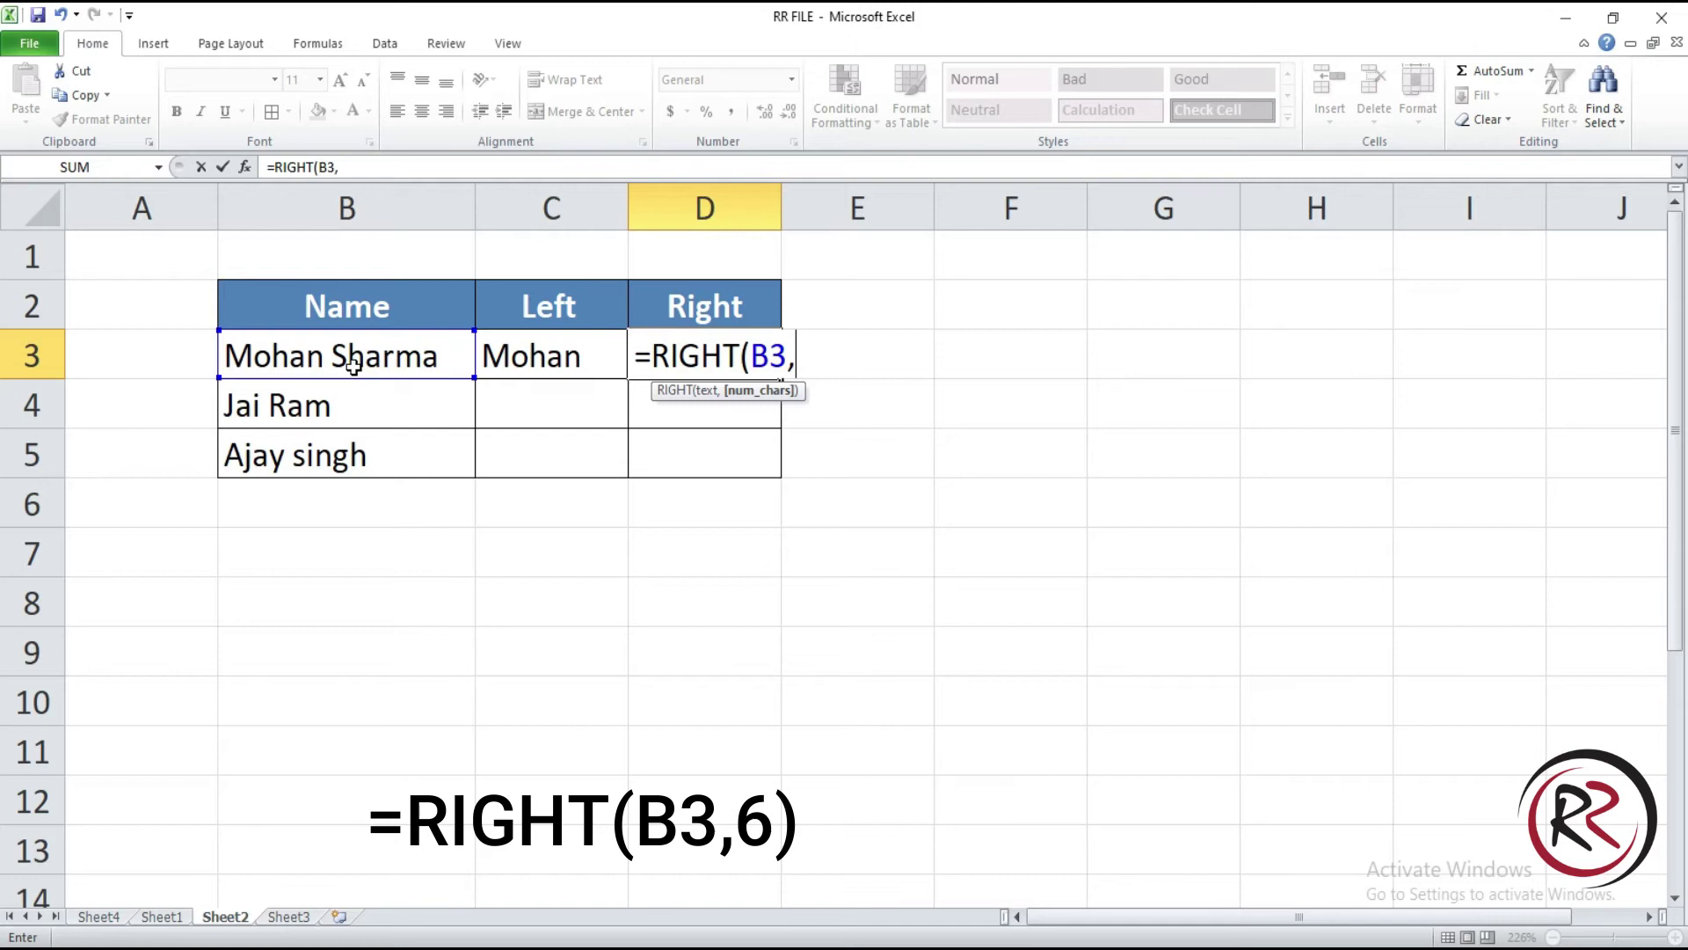
pyautogui.write('6)')
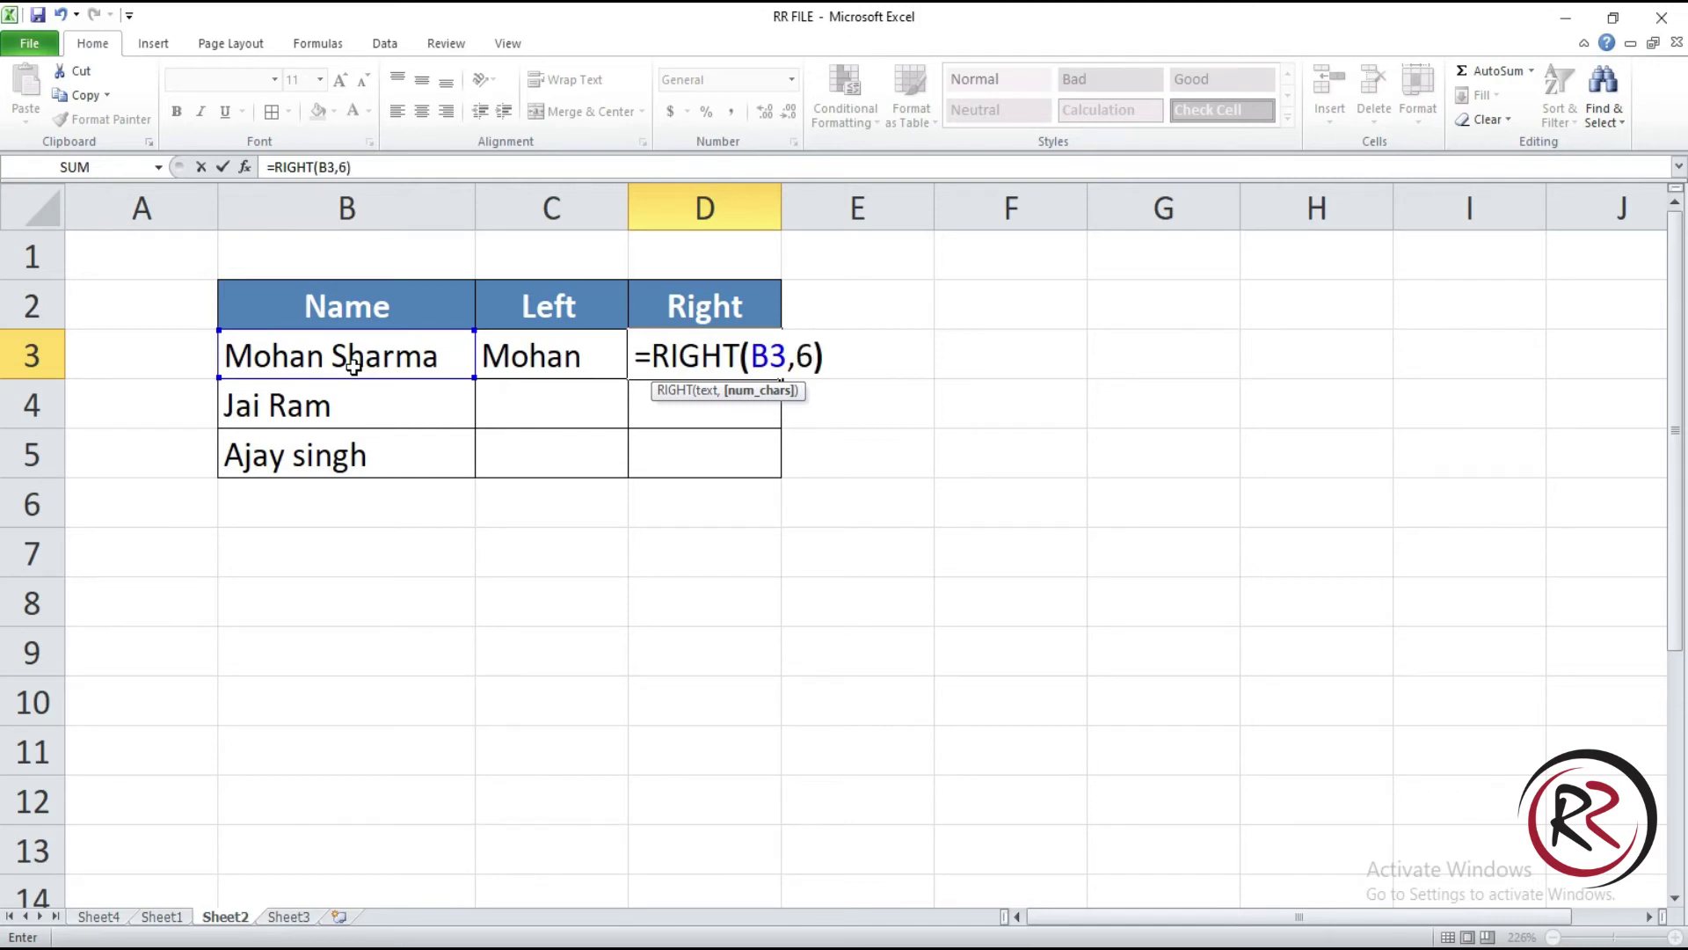
pyautogui.press('Return')
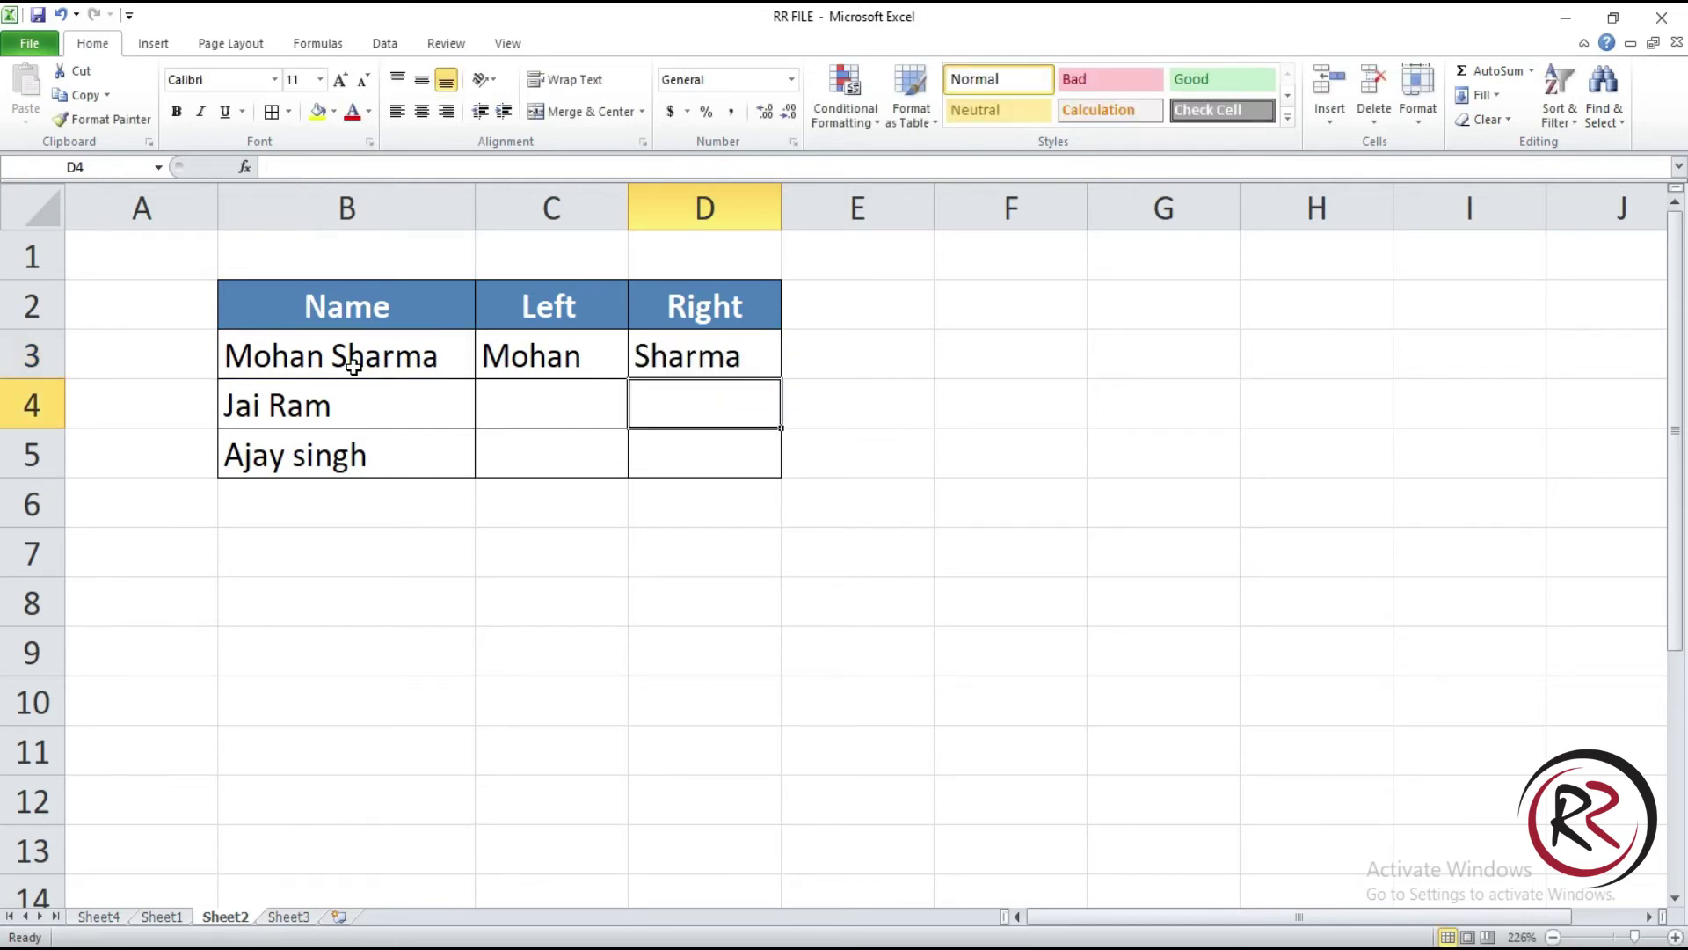
# Step: Enter =LEFT(B4,3) in C4 for the second entry's first name
pyautogui.click(538, 397)
pyautogui.write('=left(')
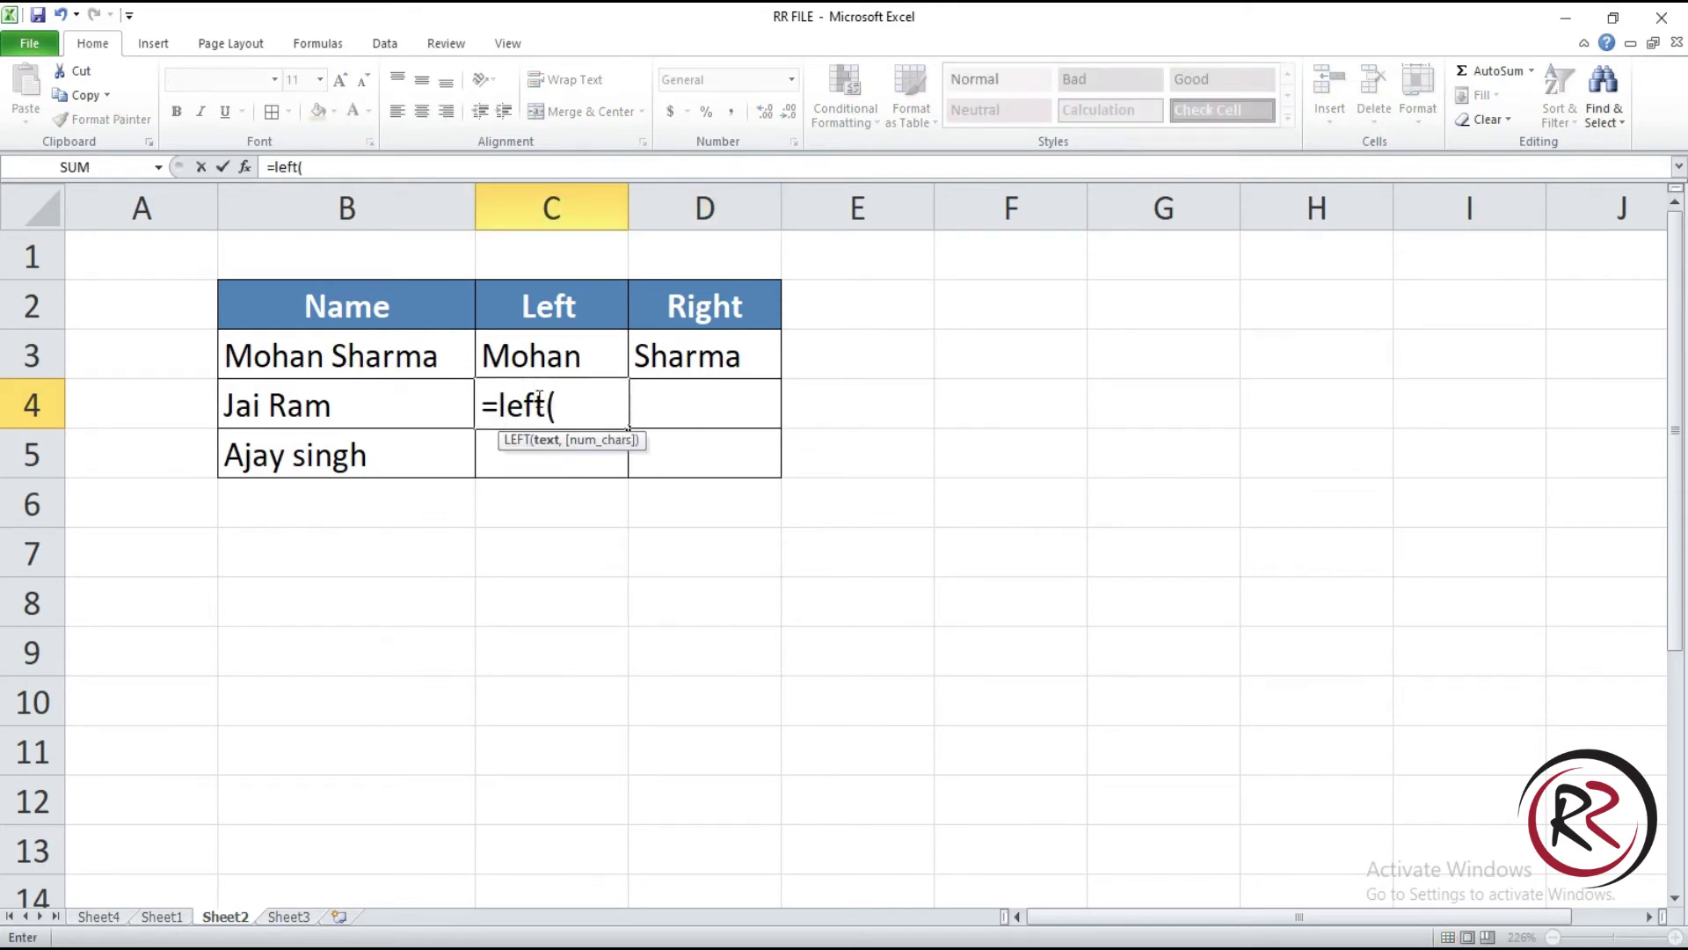
pyautogui.click(366, 409)
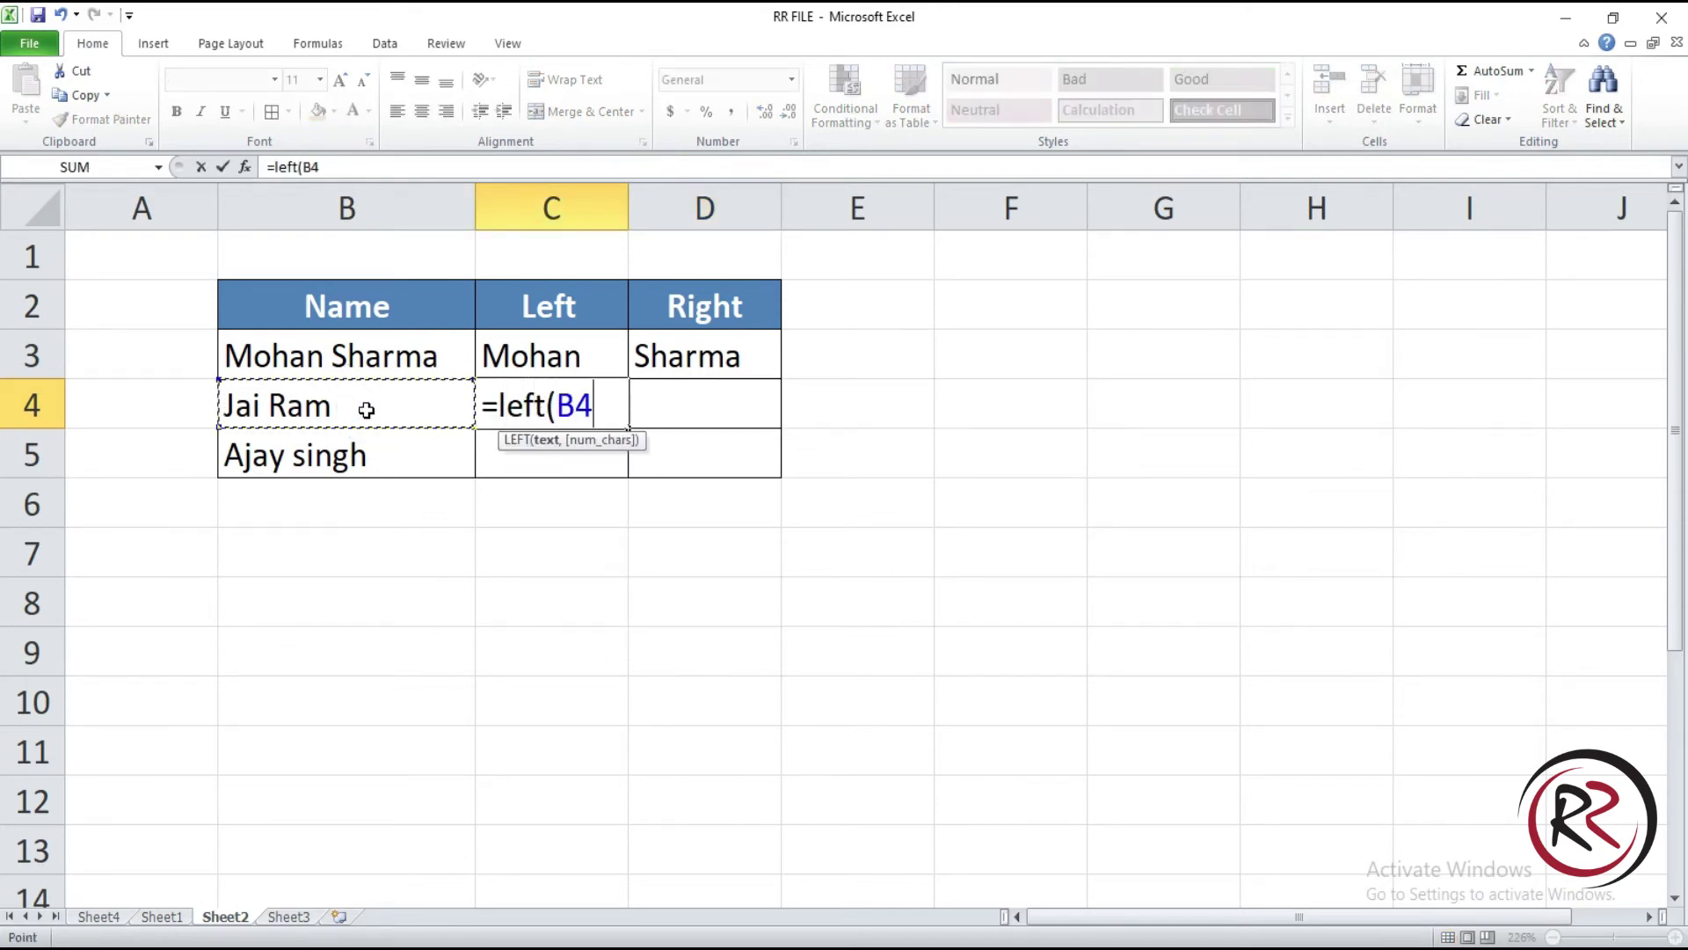
pyautogui.write(',3')
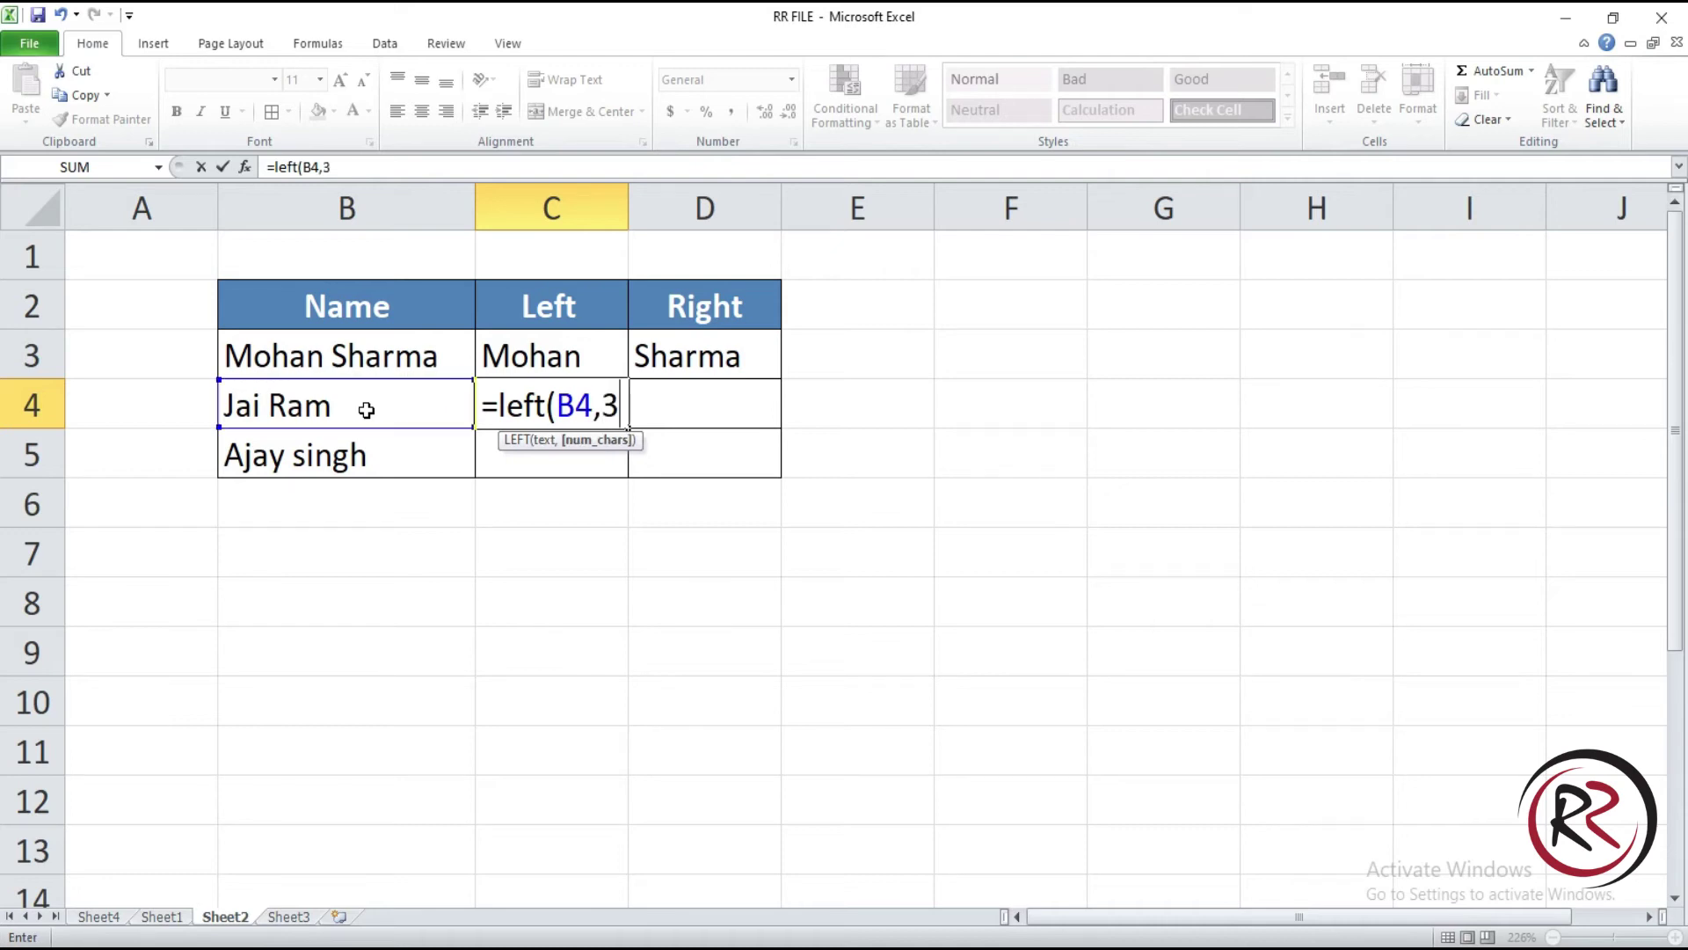
pyautogui.write(')')
pyautogui.press('Return')
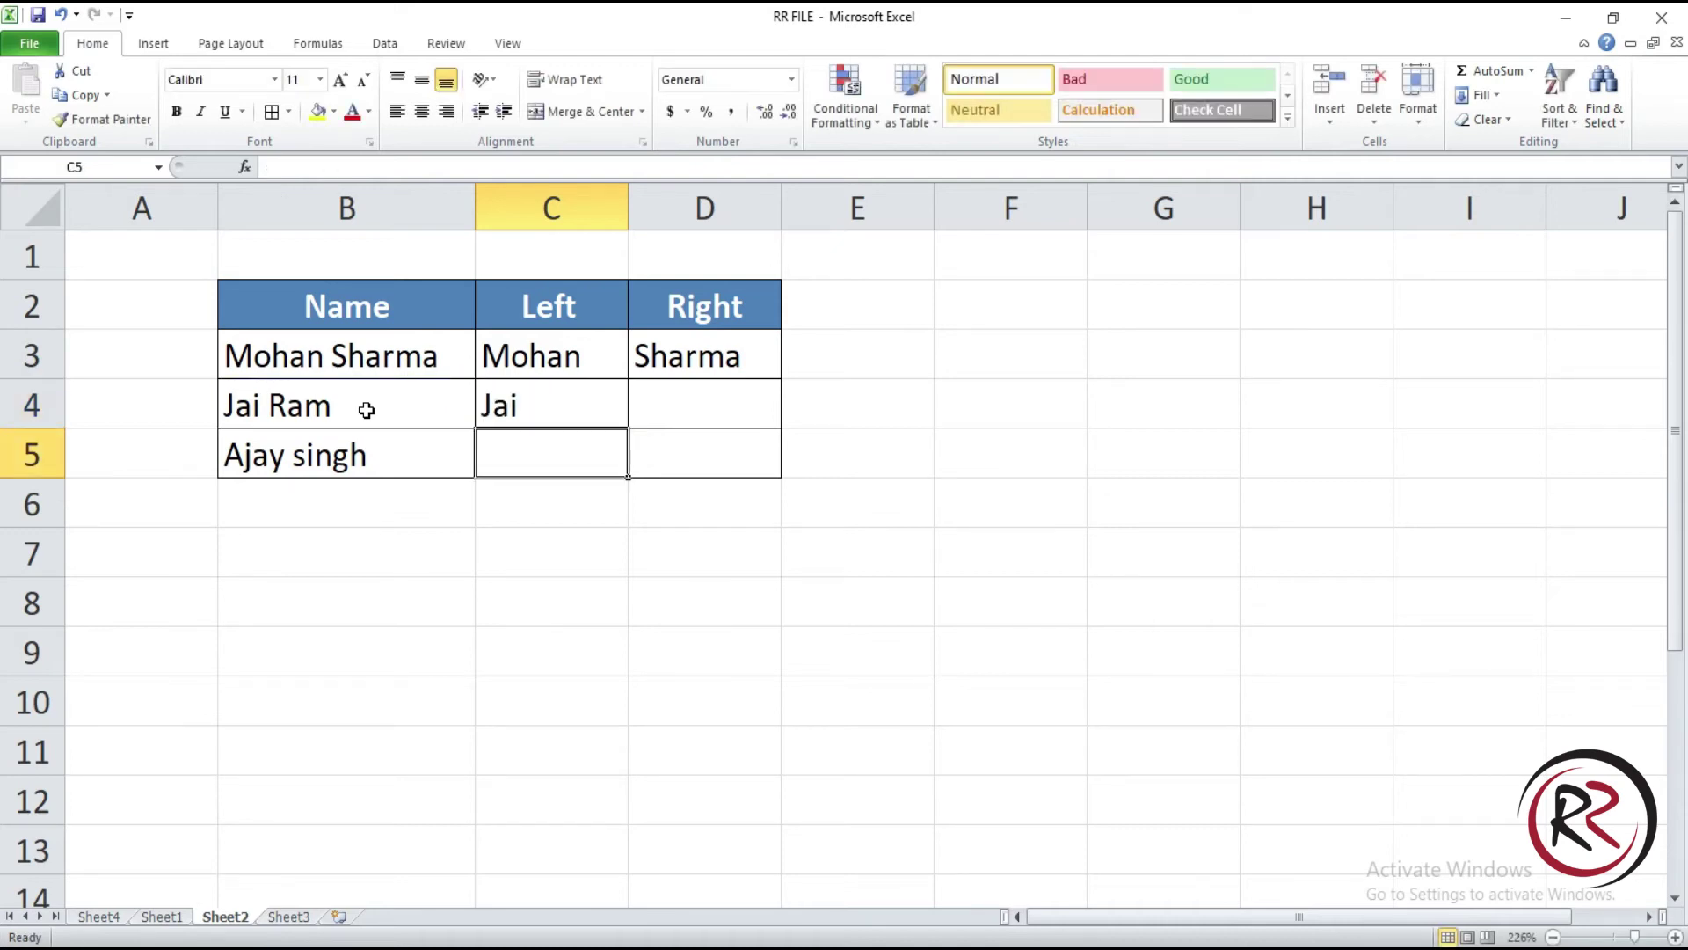
# Step: Enter =RIGHT(B4,3) in D4 for the second entry's surname
pyautogui.click(699, 416)
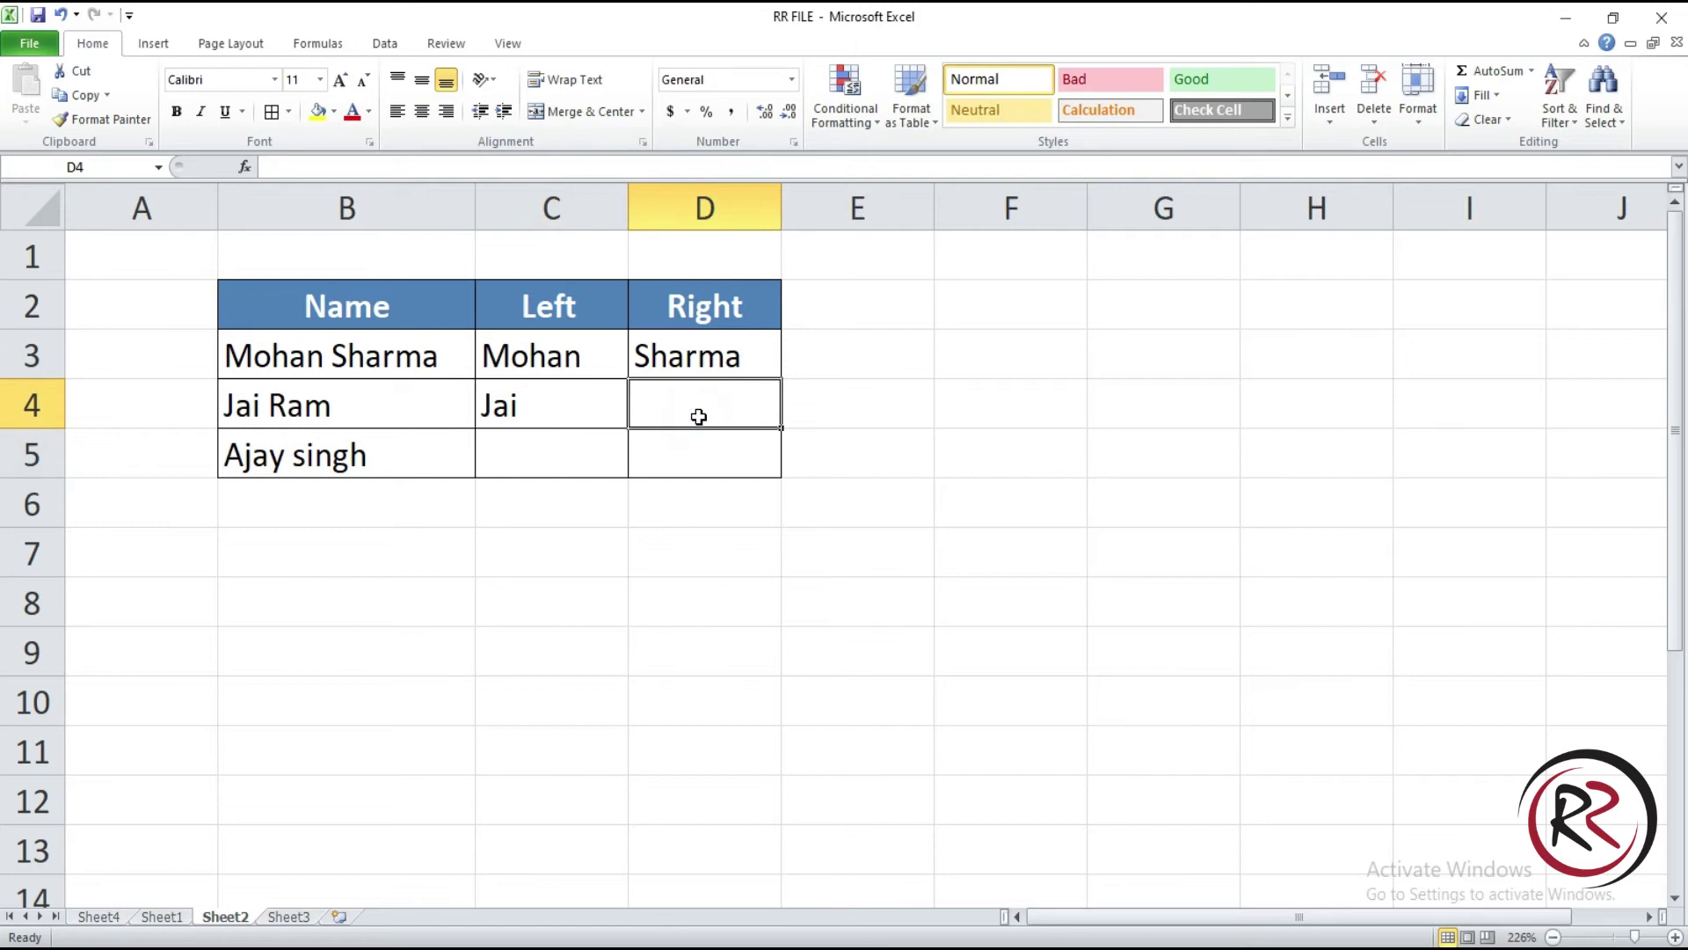
pyautogui.write('=ri')
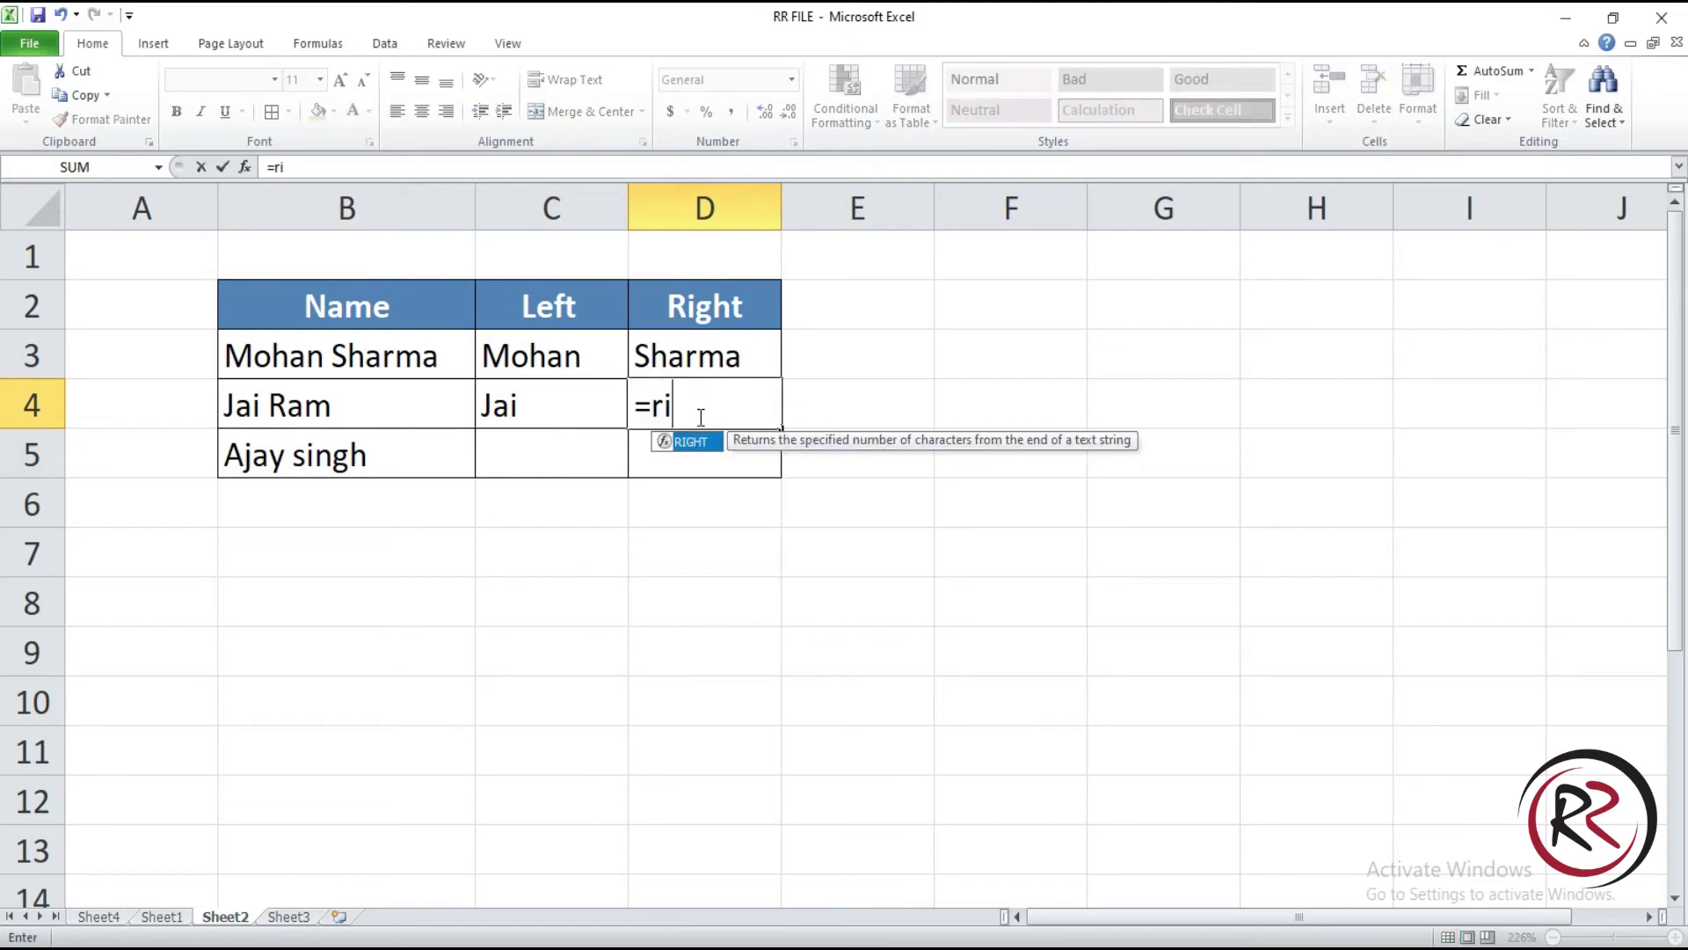
pyautogui.press('Tab')
pyautogui.click(353, 402)
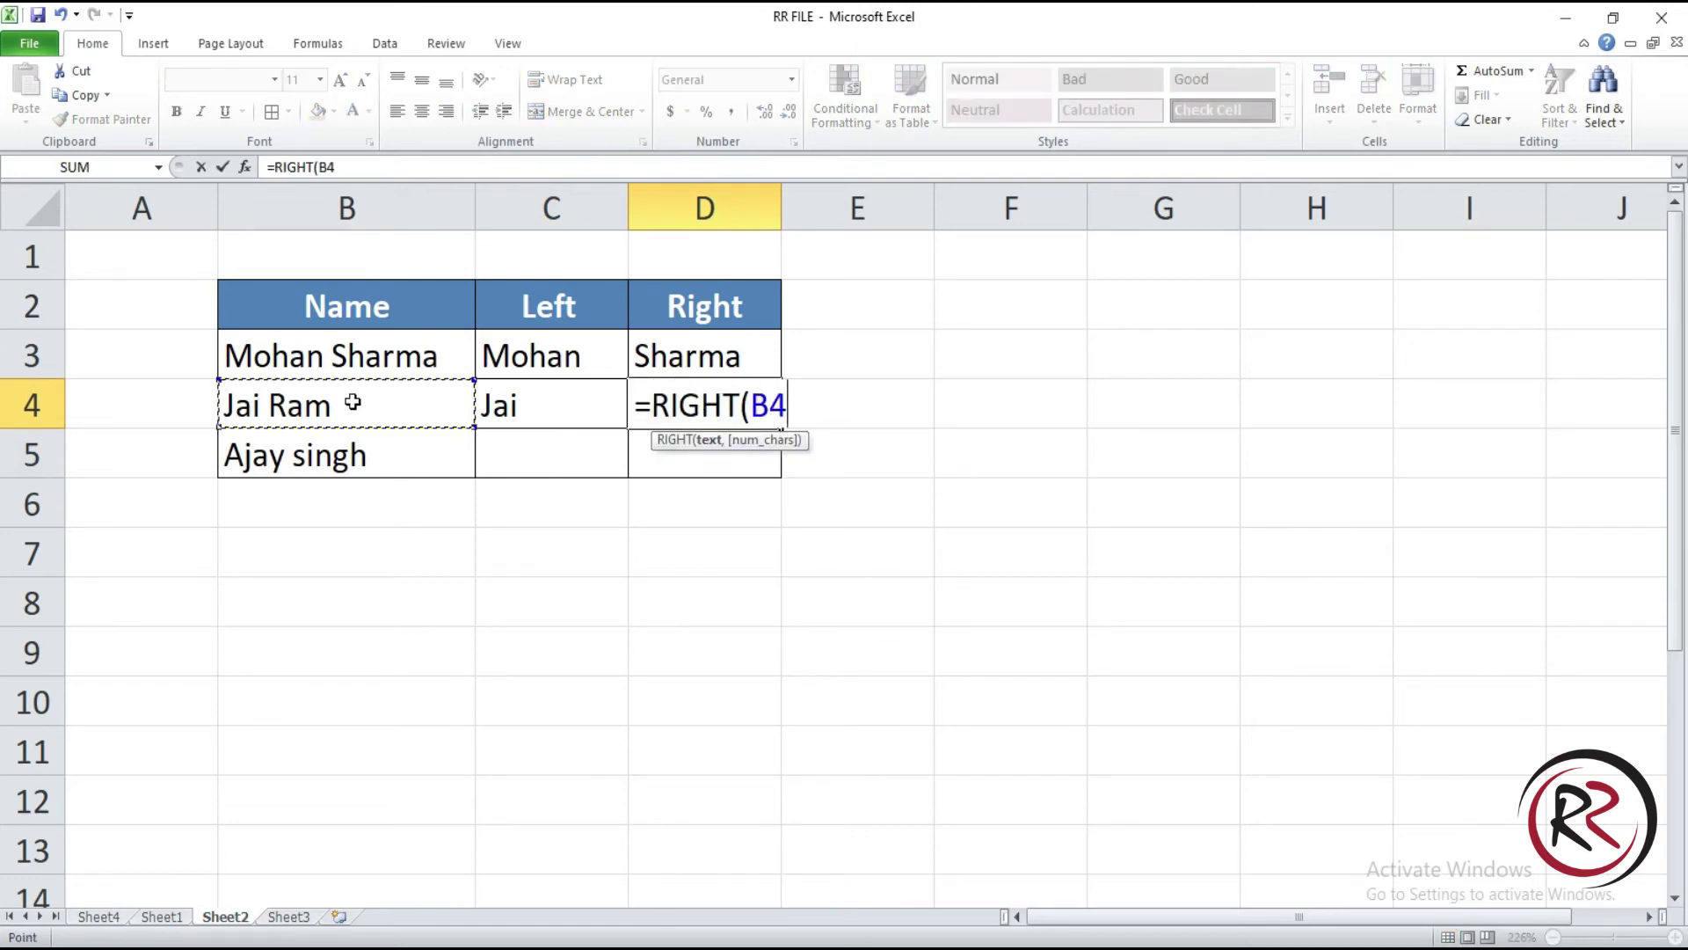
pyautogui.write(',')
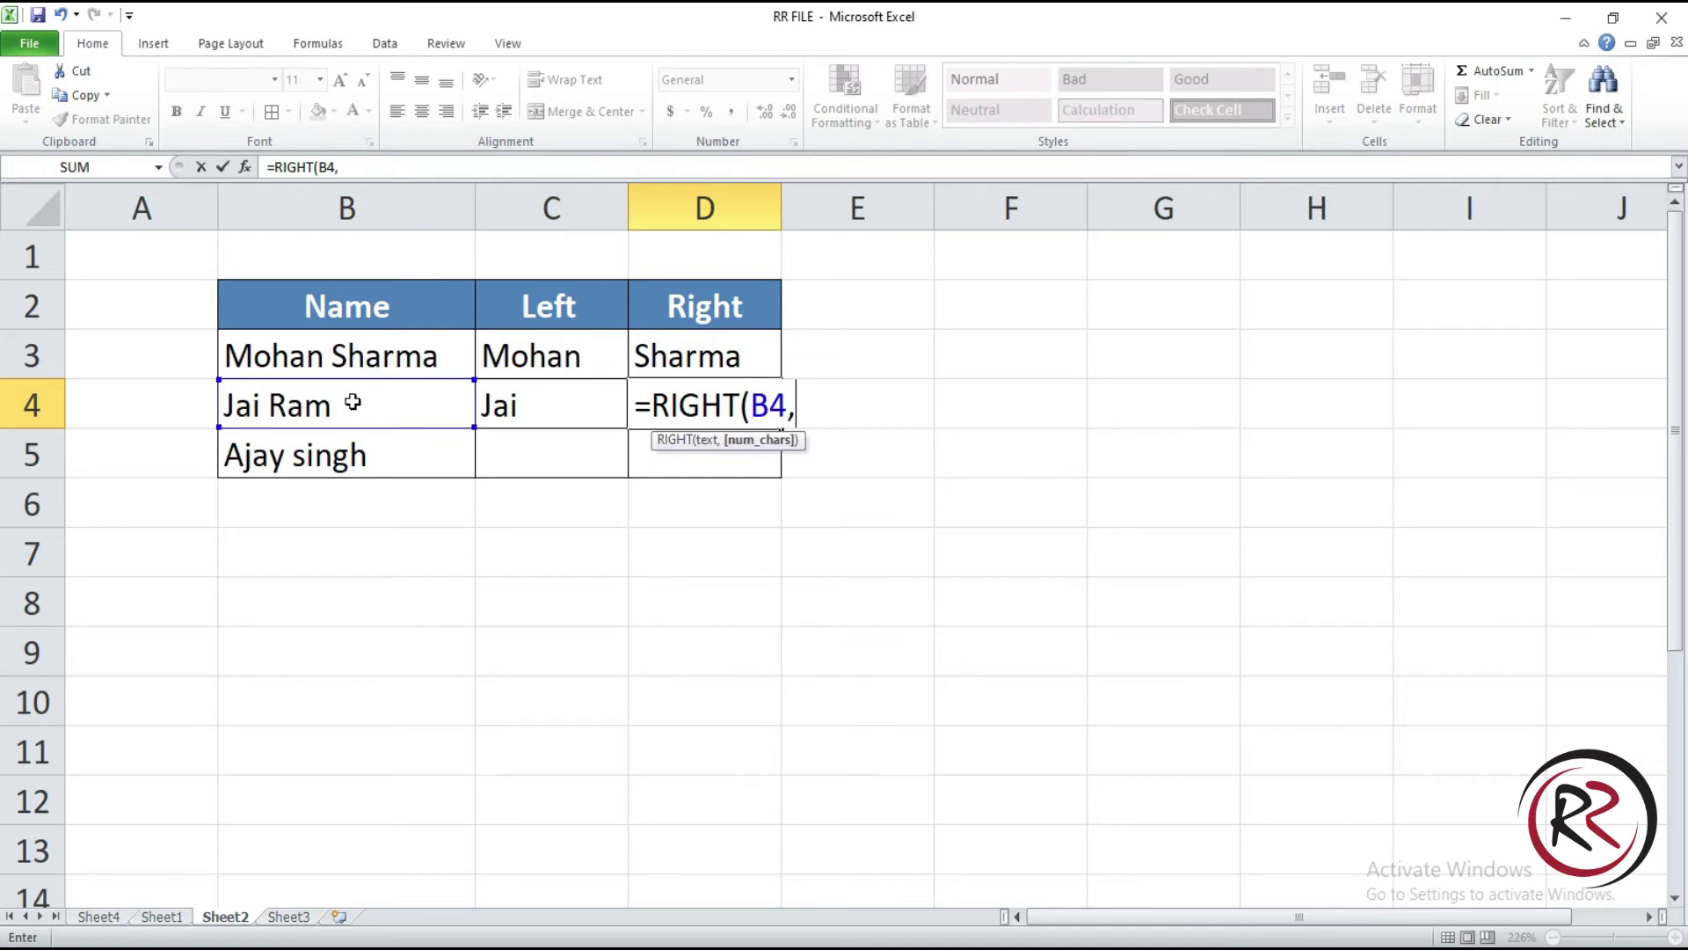
pyautogui.write('3)')
pyautogui.press('Return')
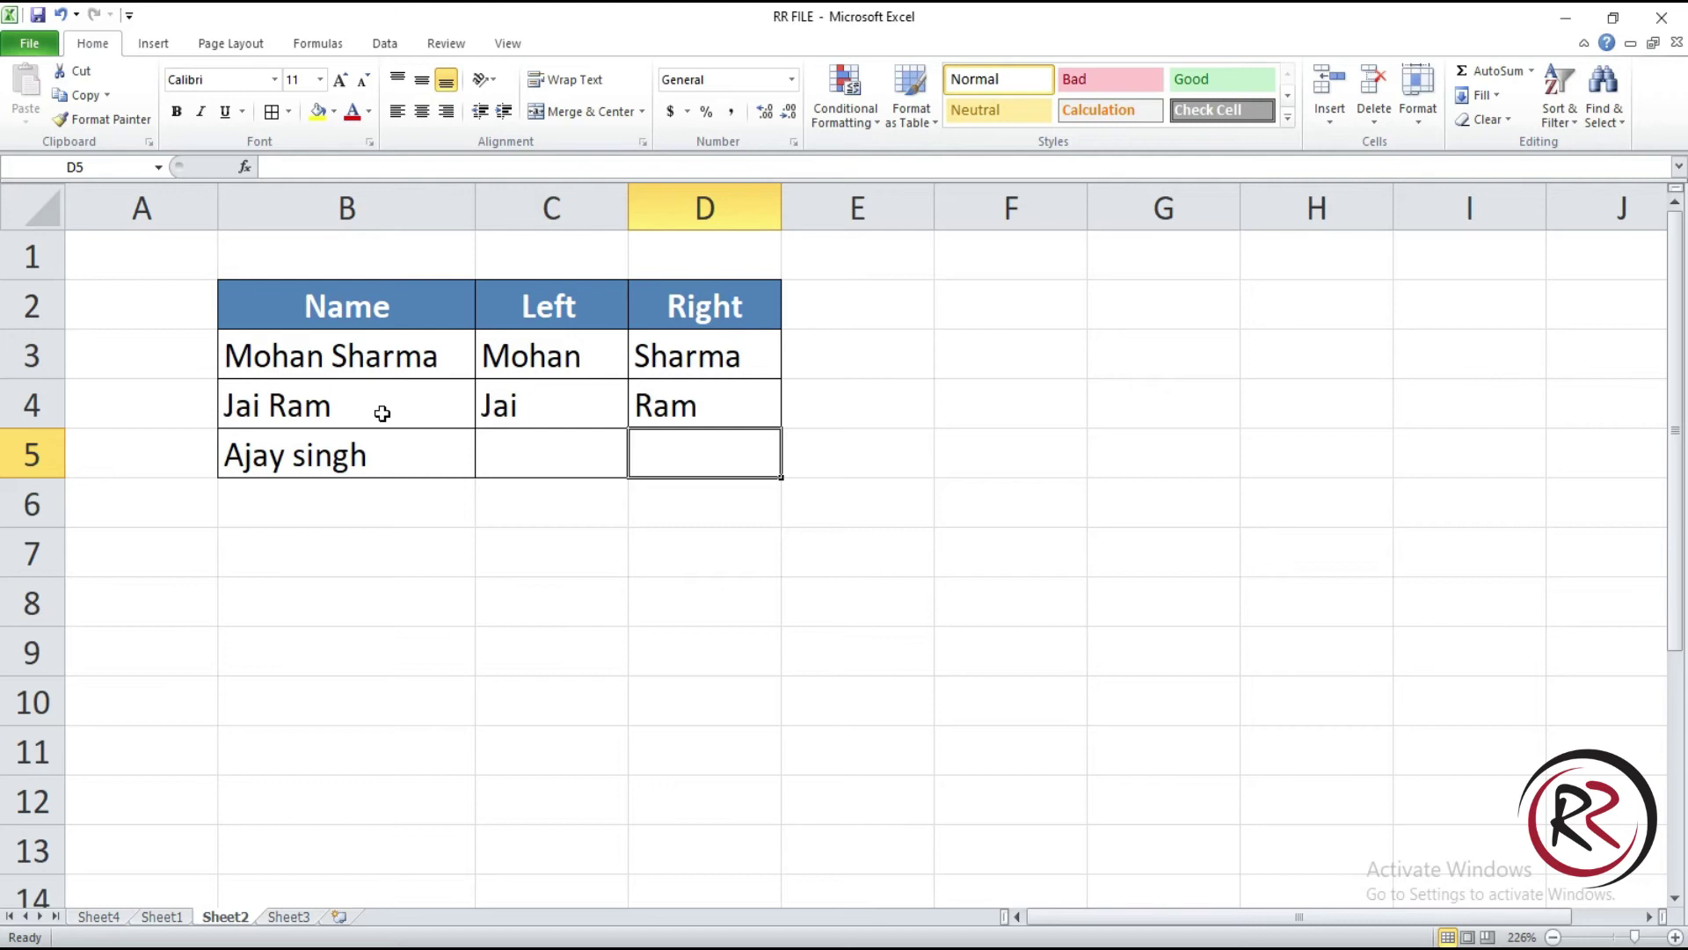
pyautogui.click(546, 462)
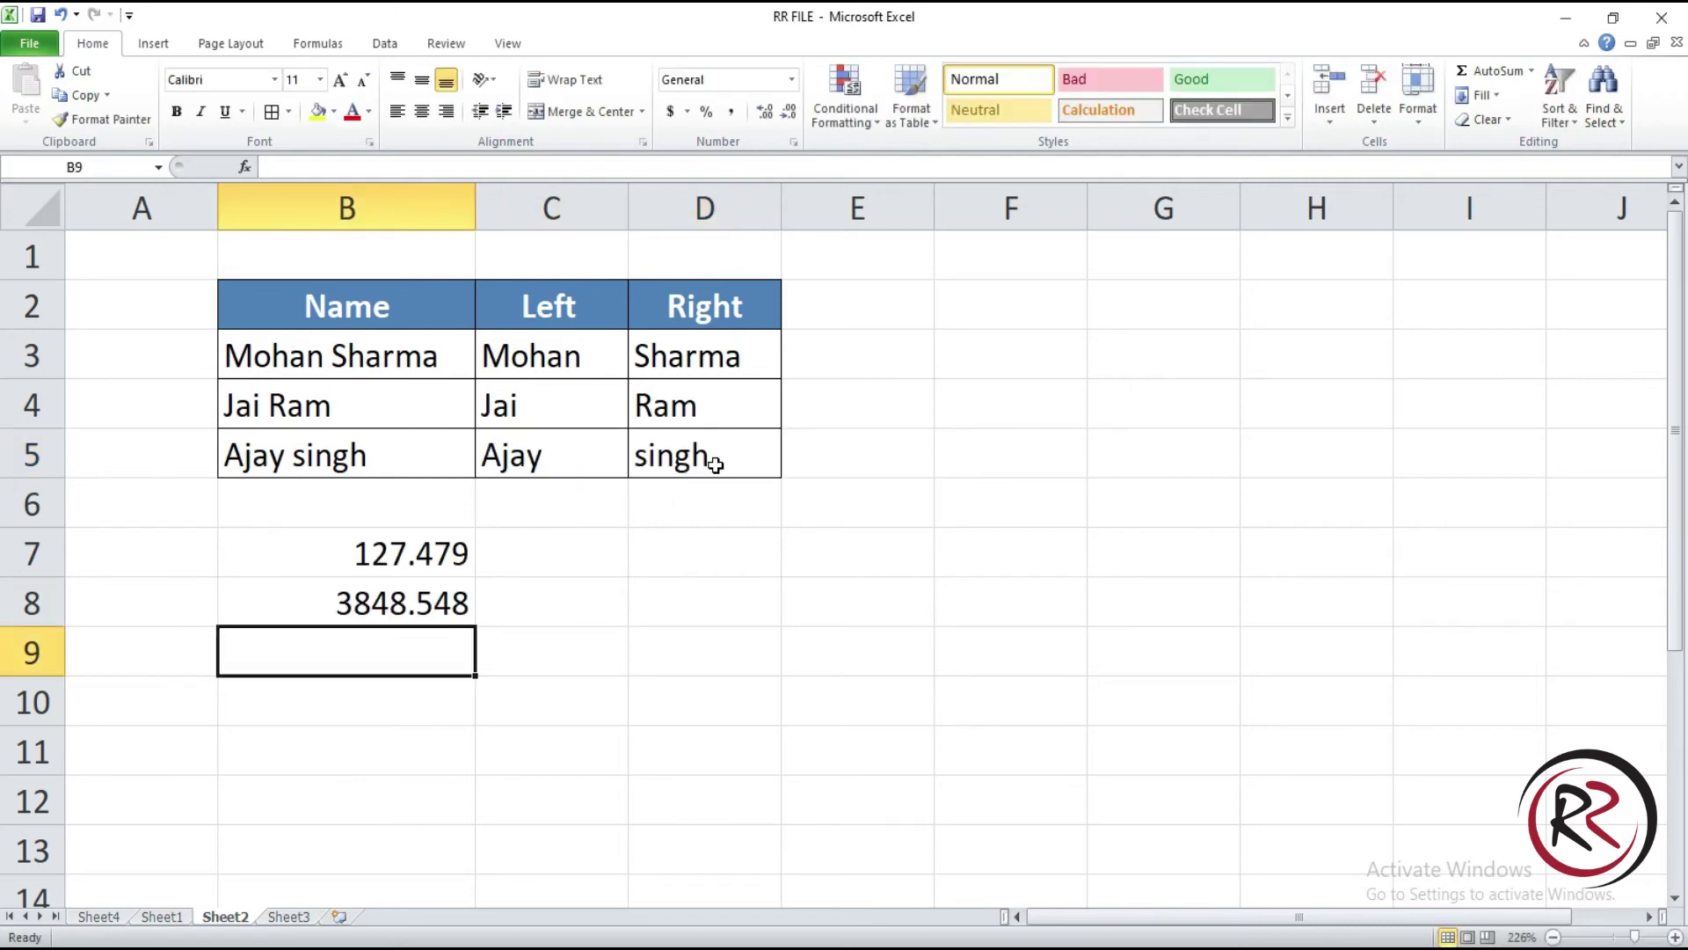
pyautogui.press('Up')
pyautogui.press('Up')
pyautogui.press('Right')
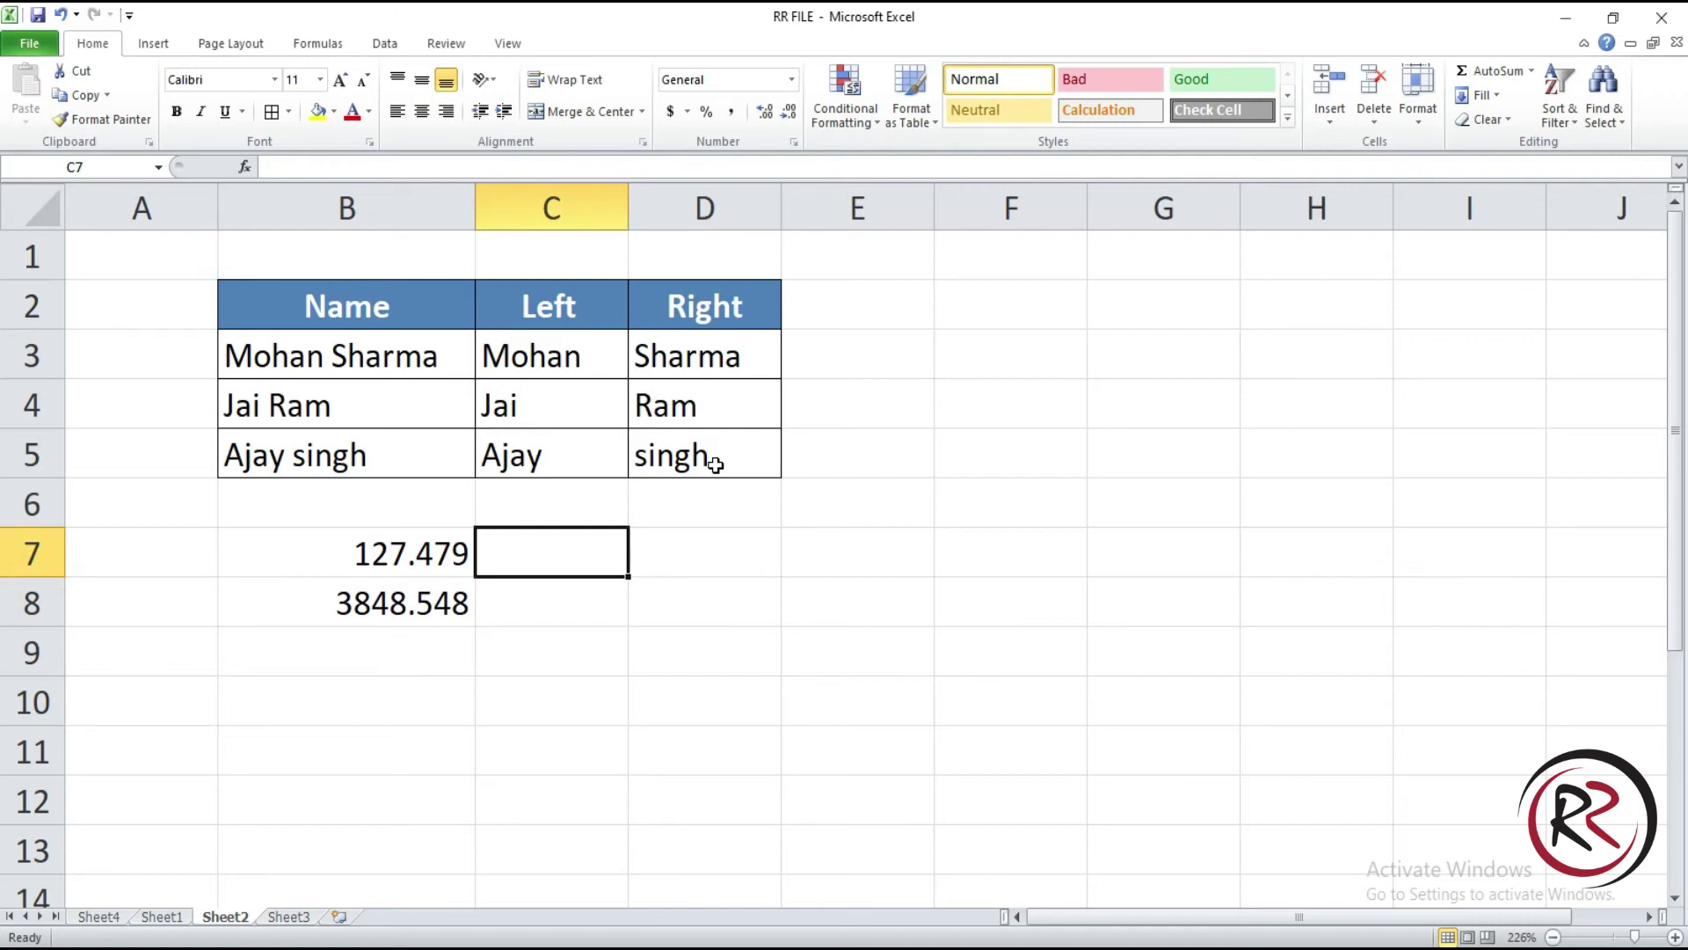
# Step: Enter =RIGHT(B7,3) in C7 and fill it down to C8, giving 479 and 548
pyautogui.write('=')
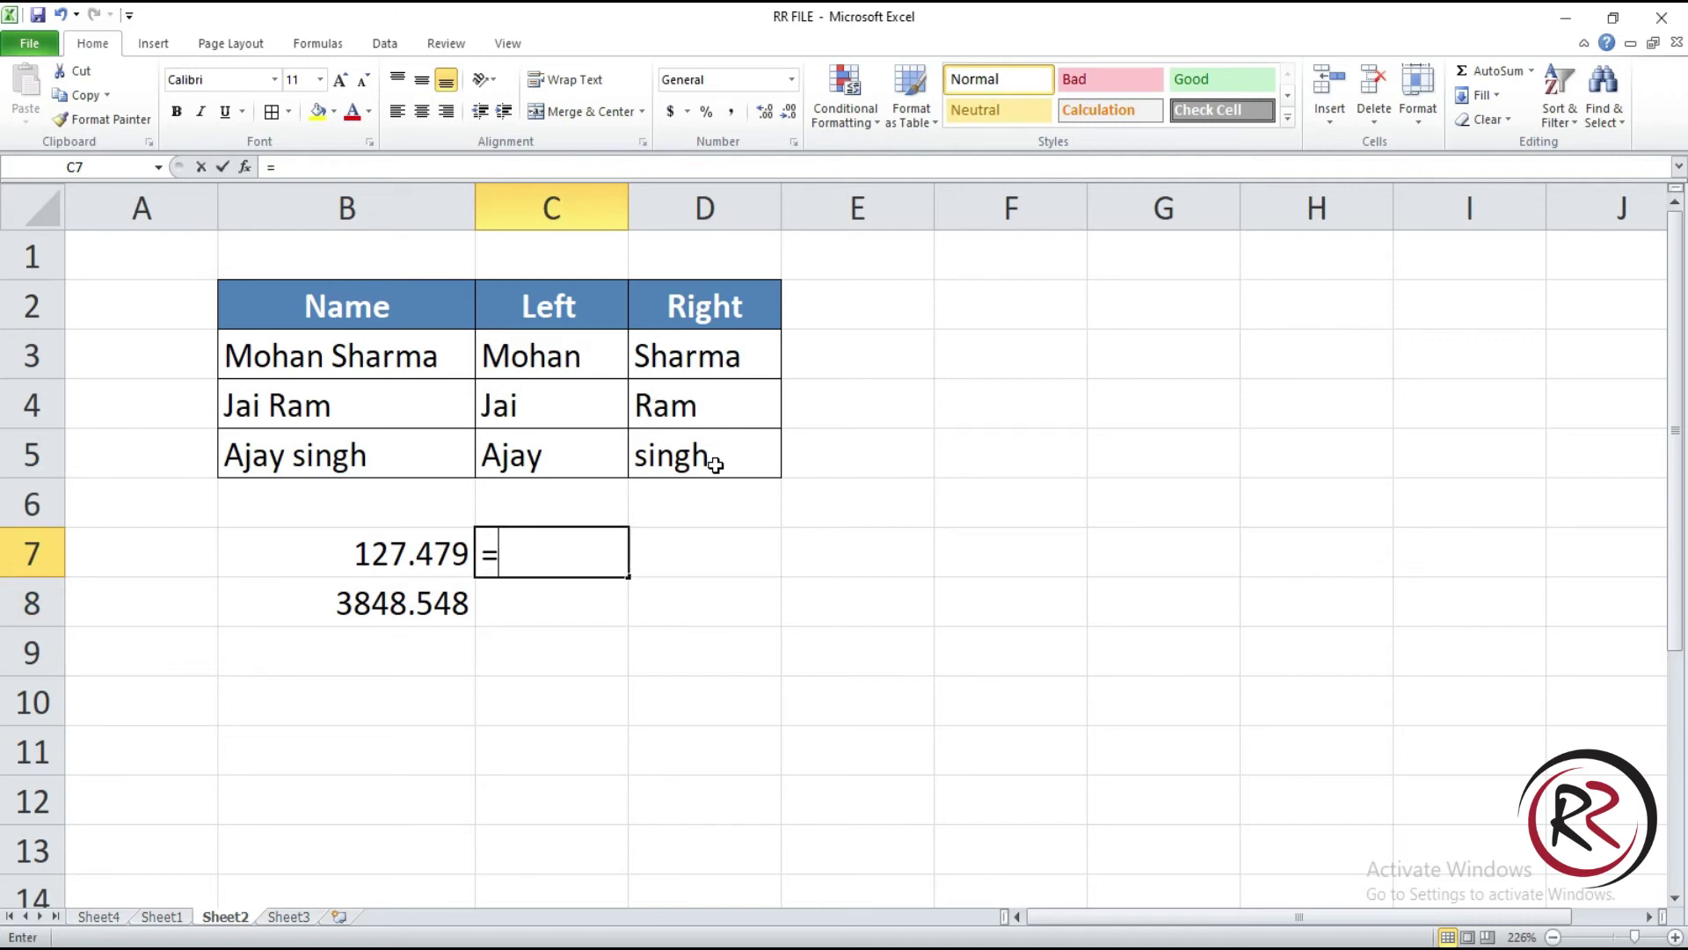
pyautogui.write('ri')
pyautogui.press('Tab')
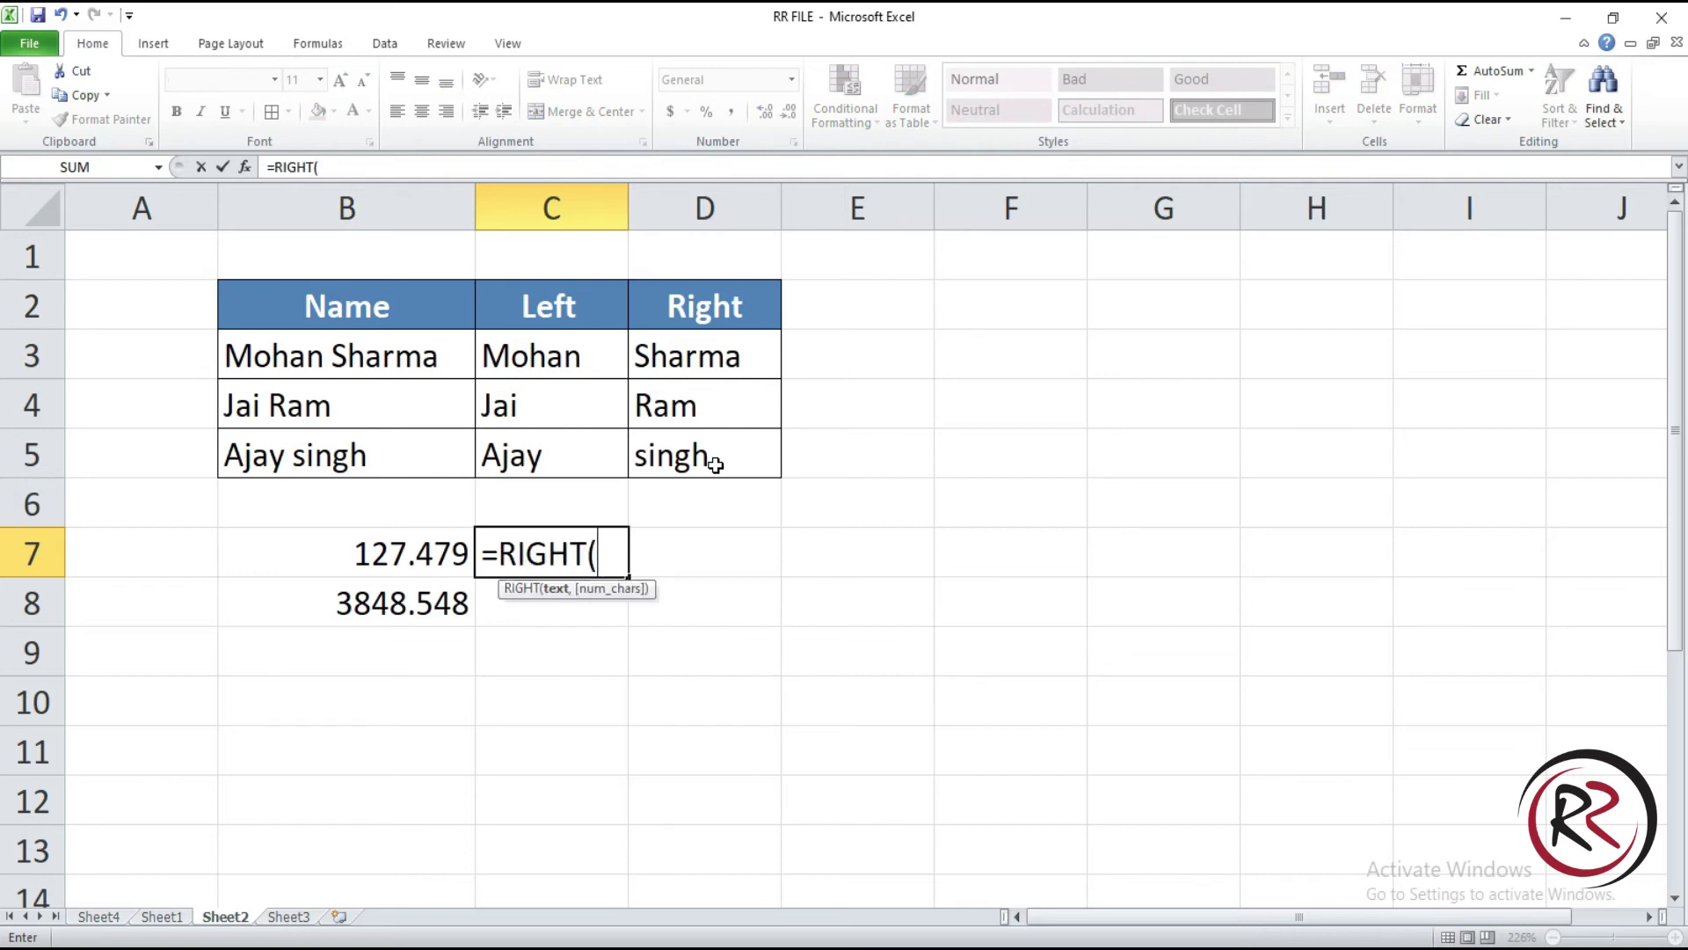
pyautogui.press('Left')
pyautogui.write(',3')
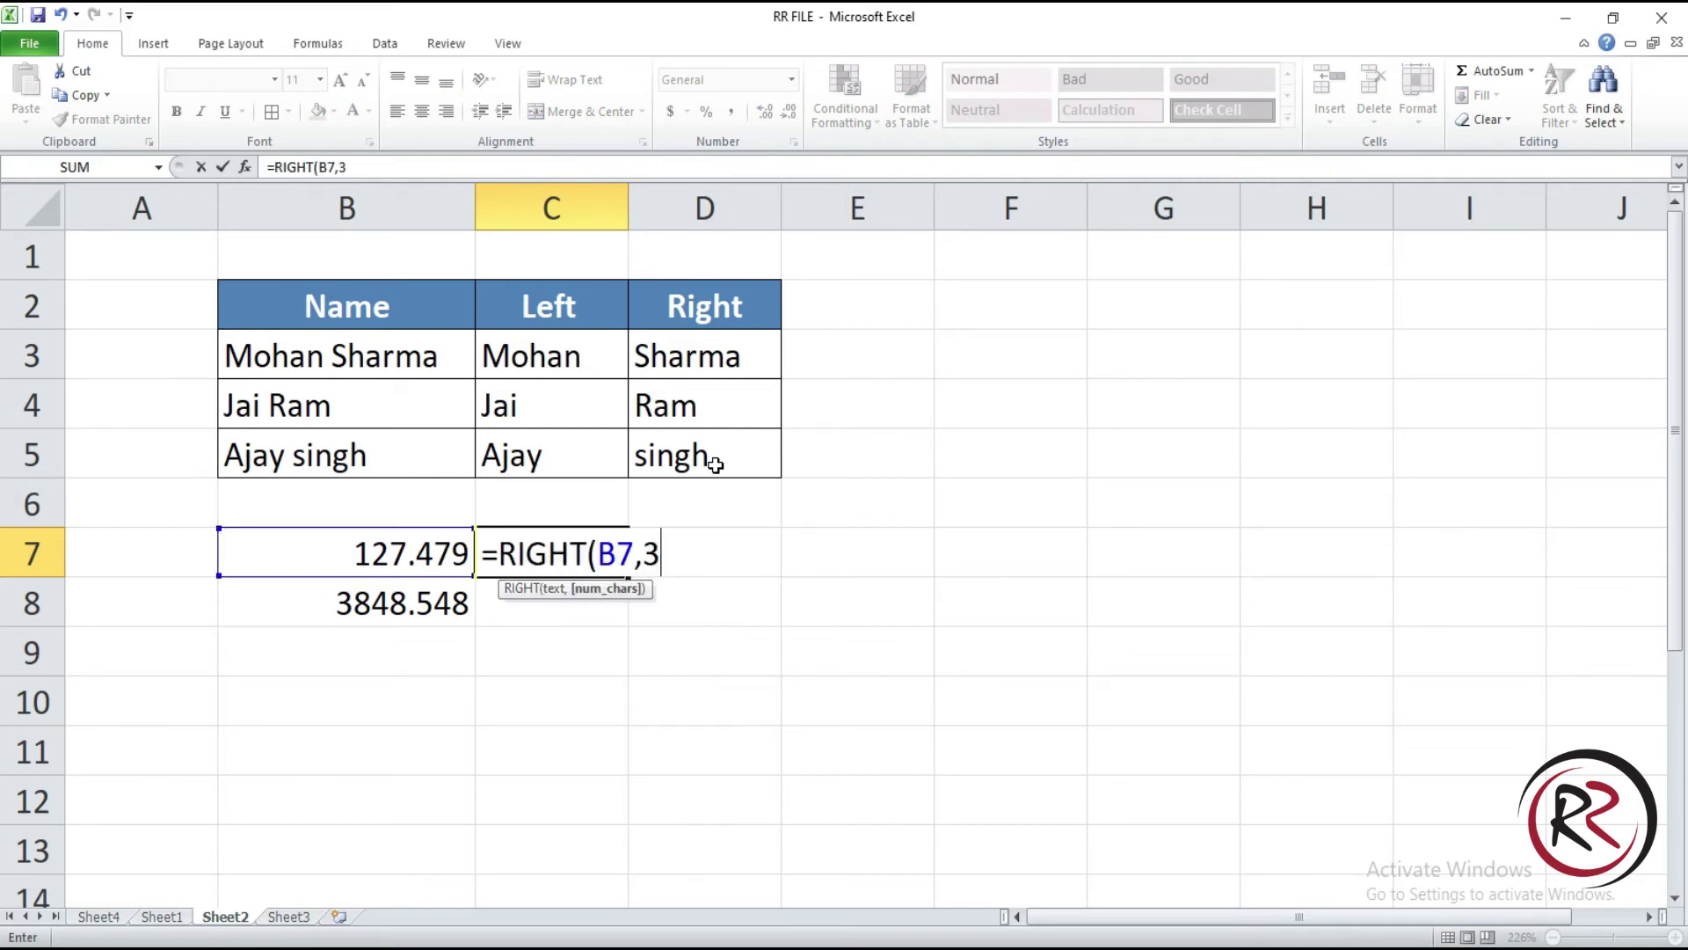
pyautogui.write(')')
pyautogui.press('Return')
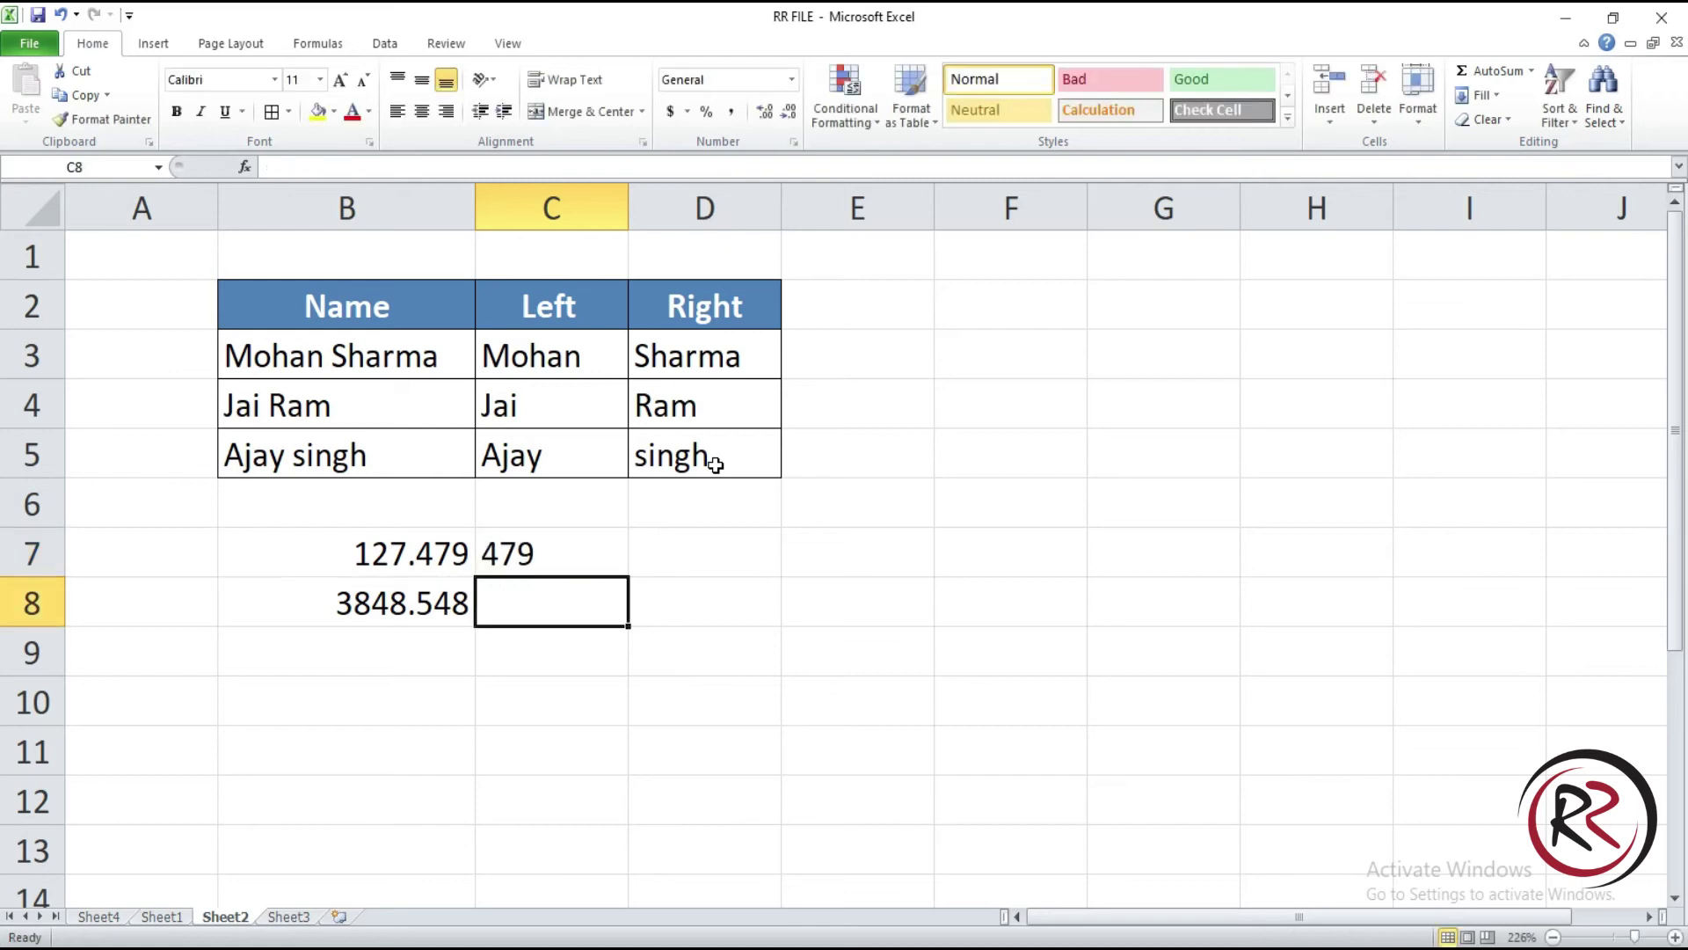
pyautogui.click(576, 533)
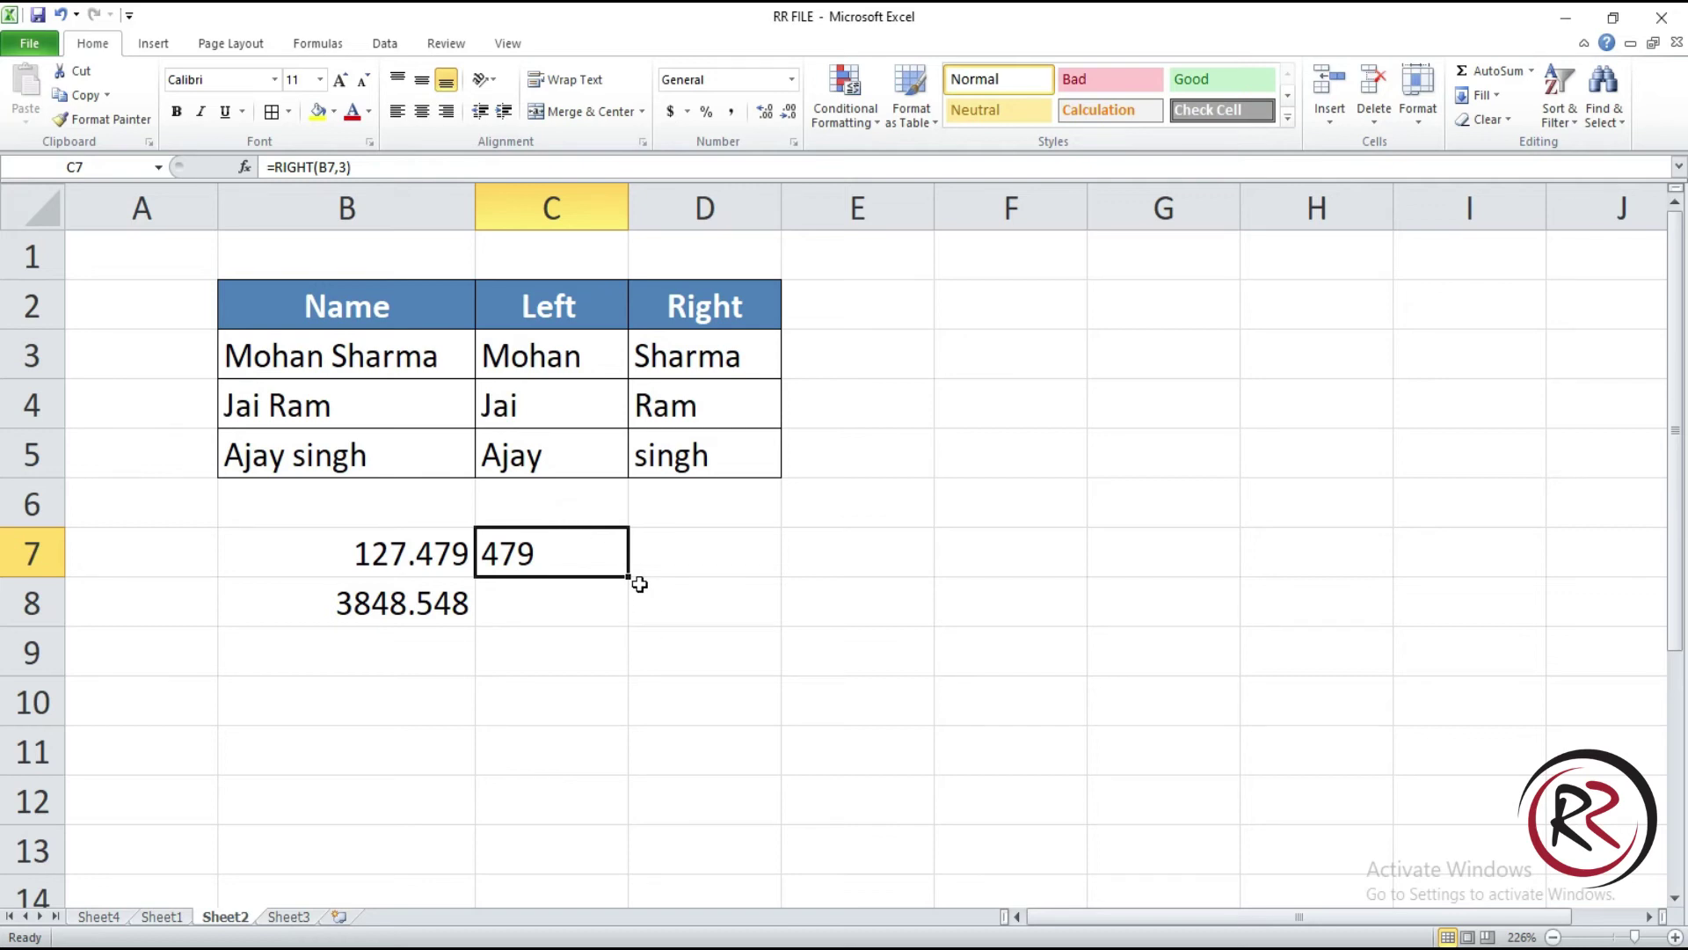
pyautogui.moveTo(632, 578); pyautogui.dragTo(628, 607)
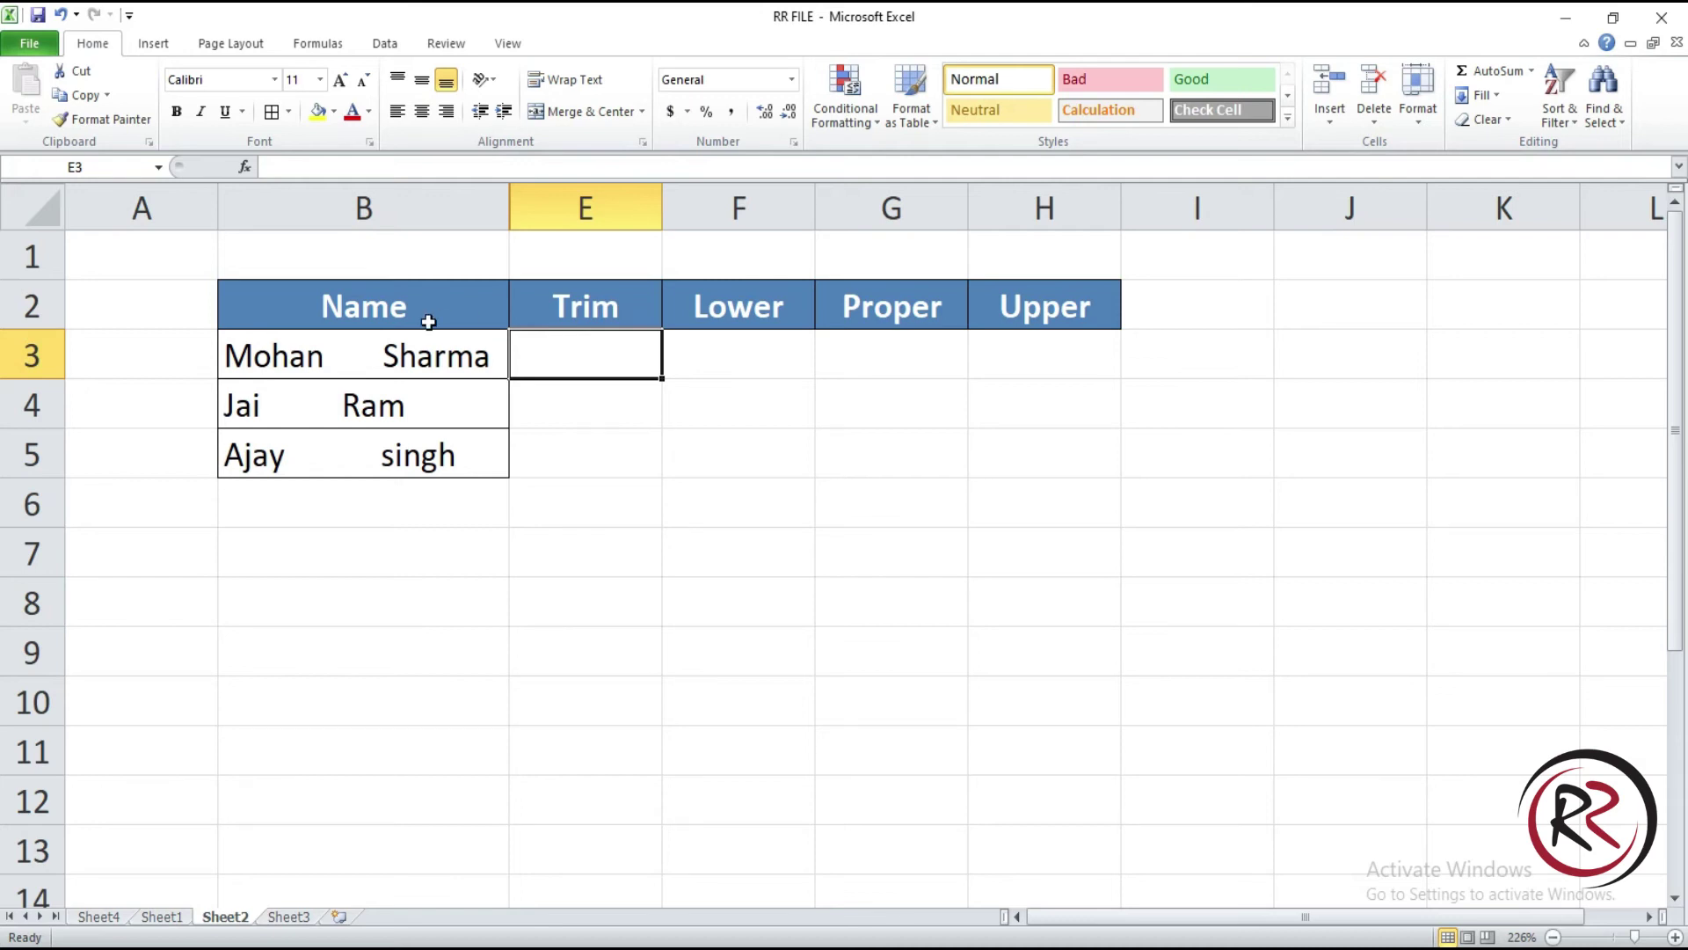
# Step: Enter =TRIM(B3) in E3 and autofit column E to fit the cleaned name
pyautogui.click(405, 354)
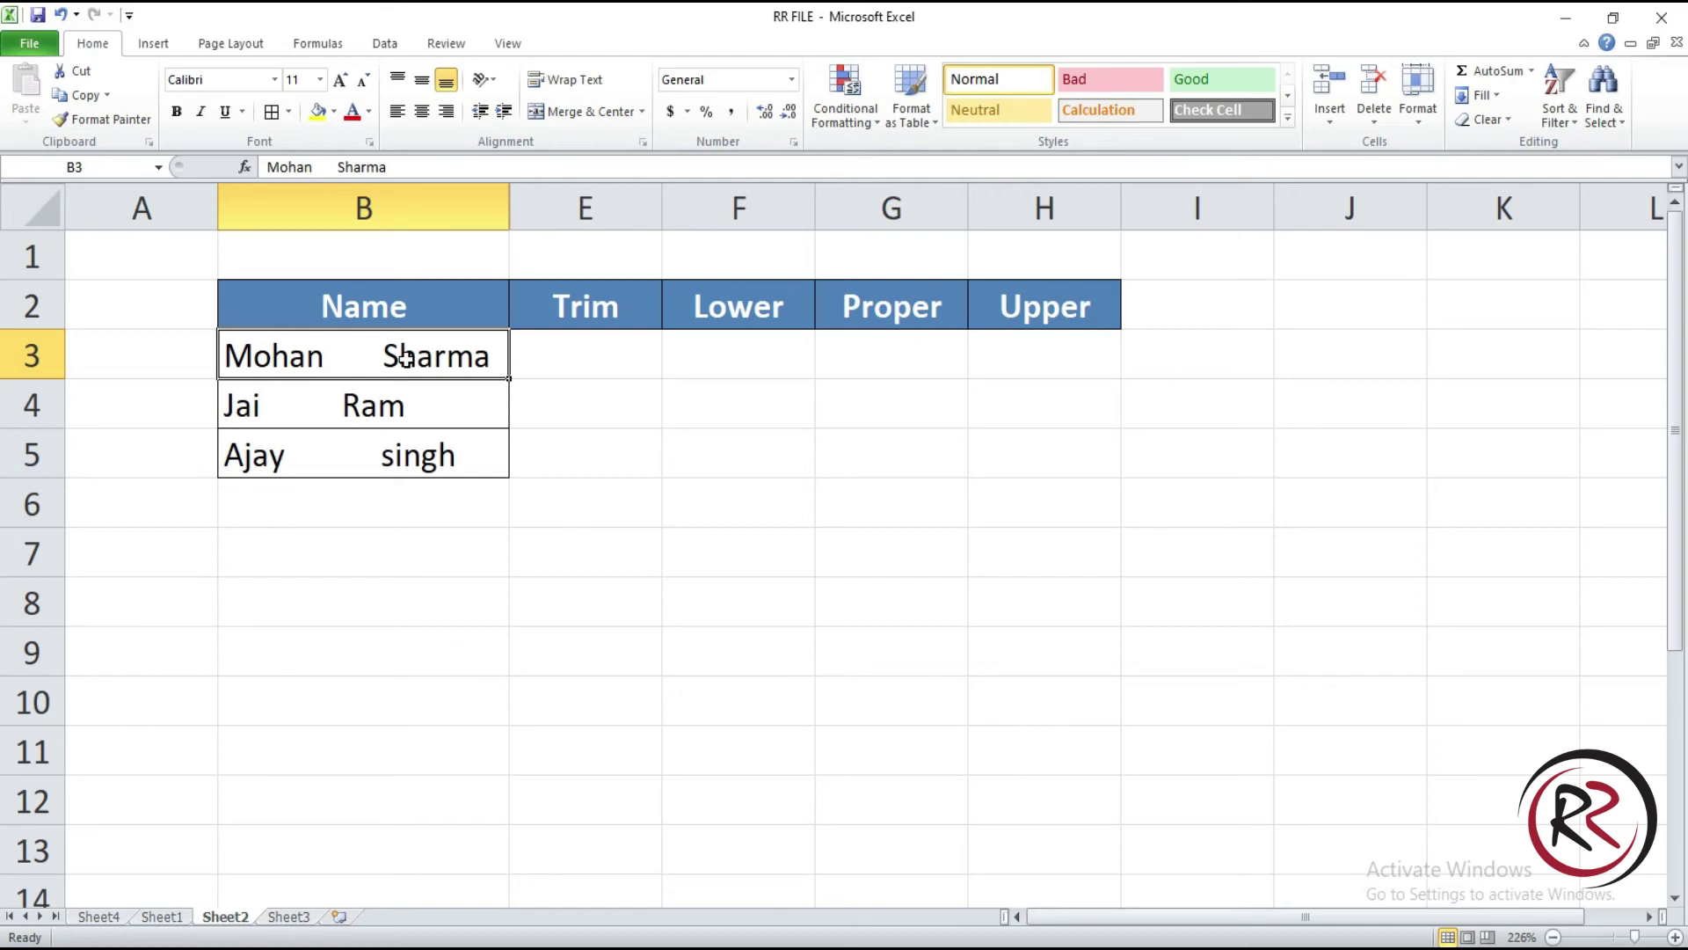
pyautogui.click(385, 351)
pyautogui.click(628, 350)
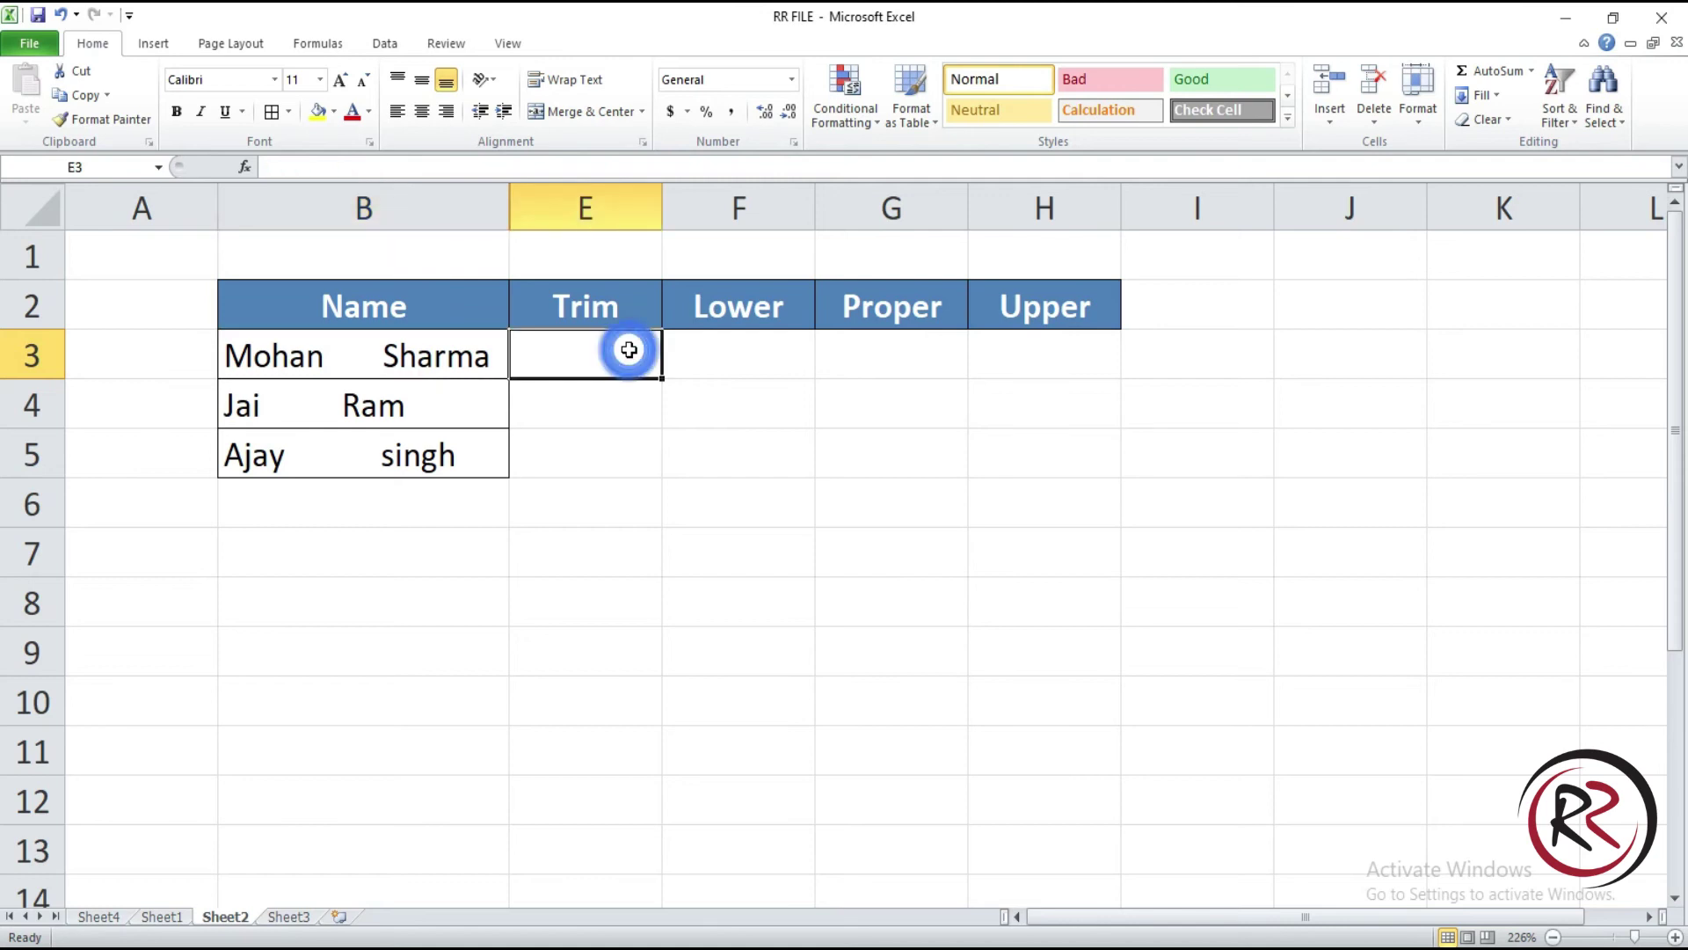
pyautogui.write('=tri')
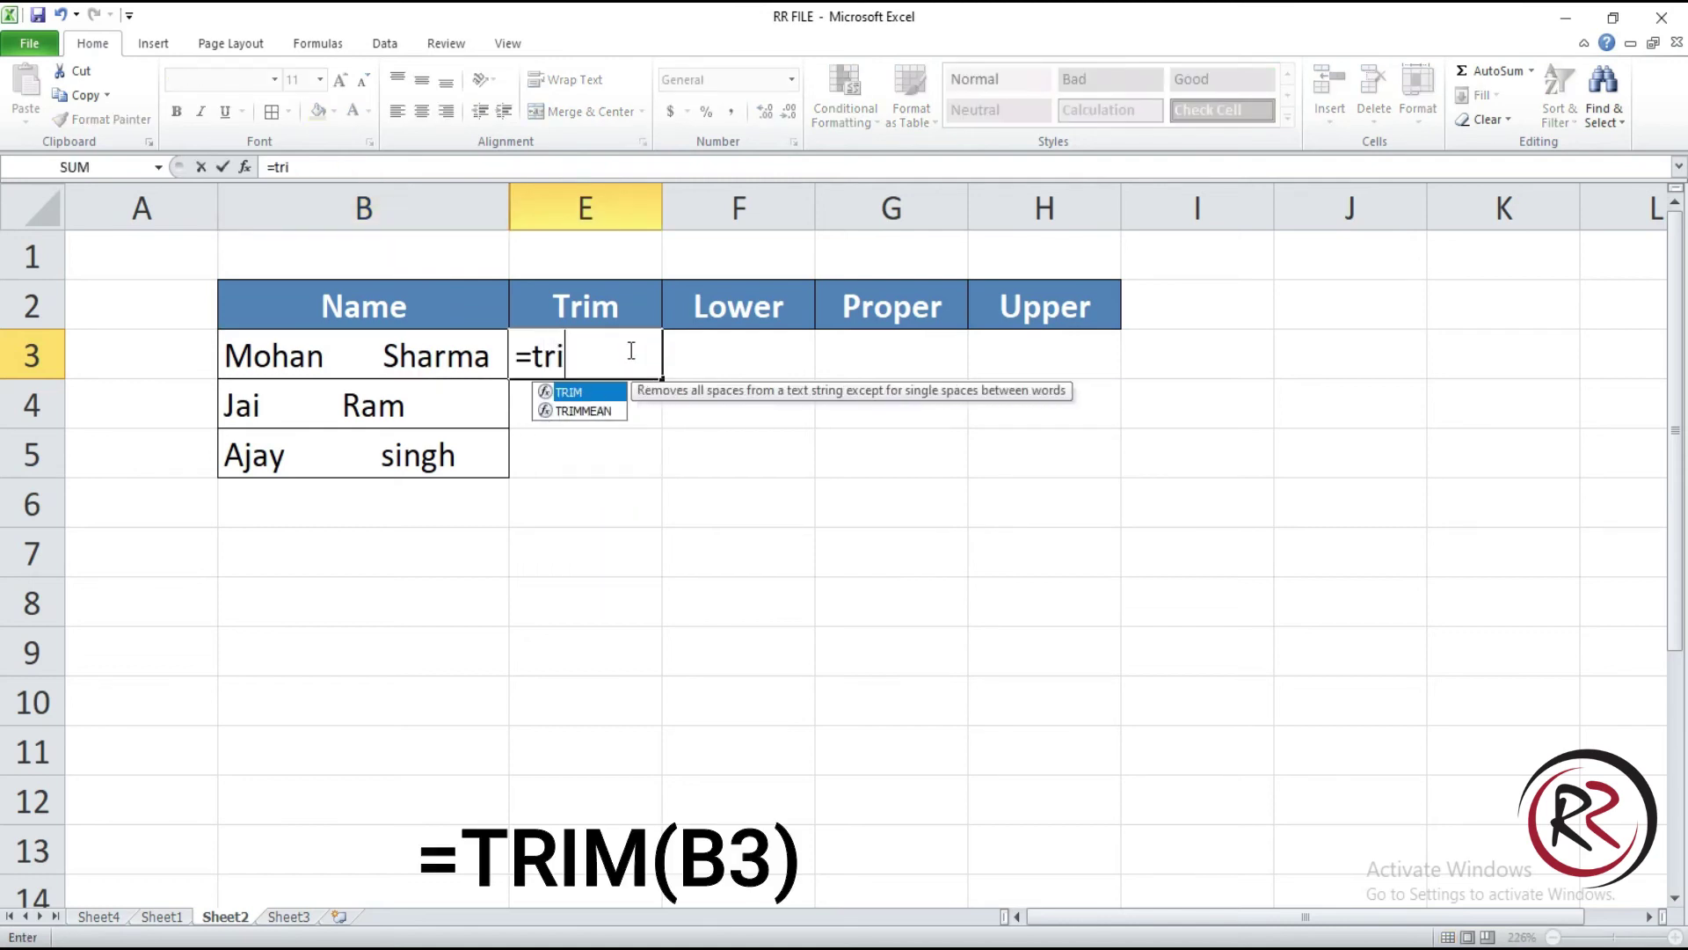
pyautogui.press('Tab')
pyautogui.click(420, 355)
pyautogui.write(')')
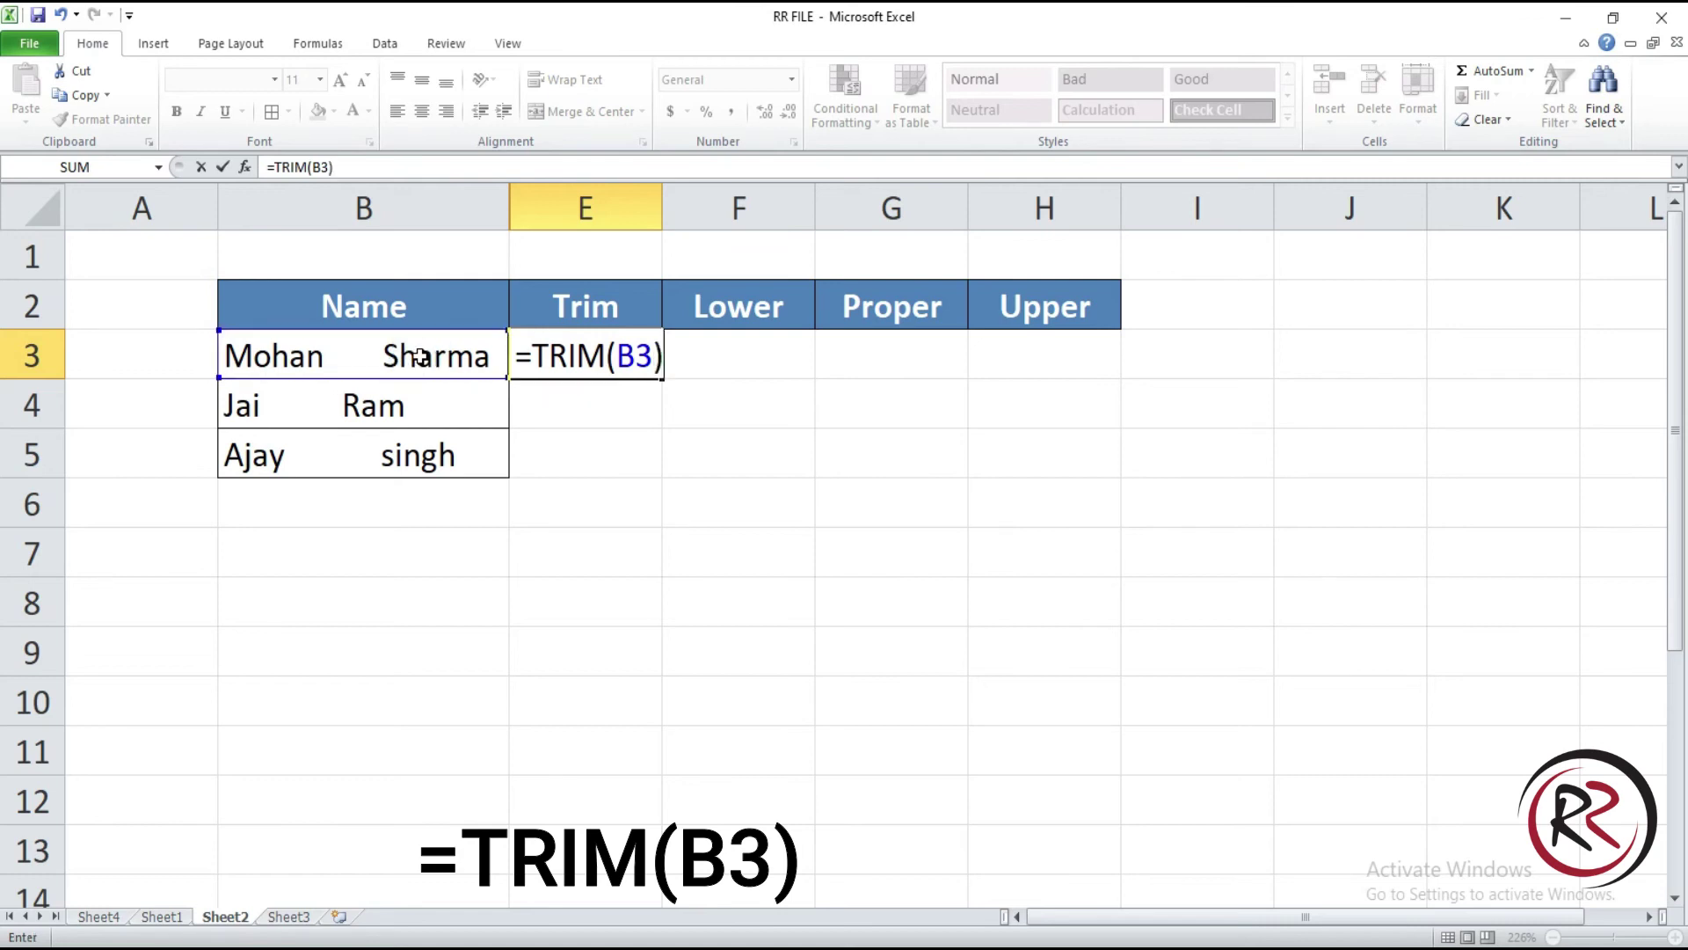
pyautogui.press('Return')
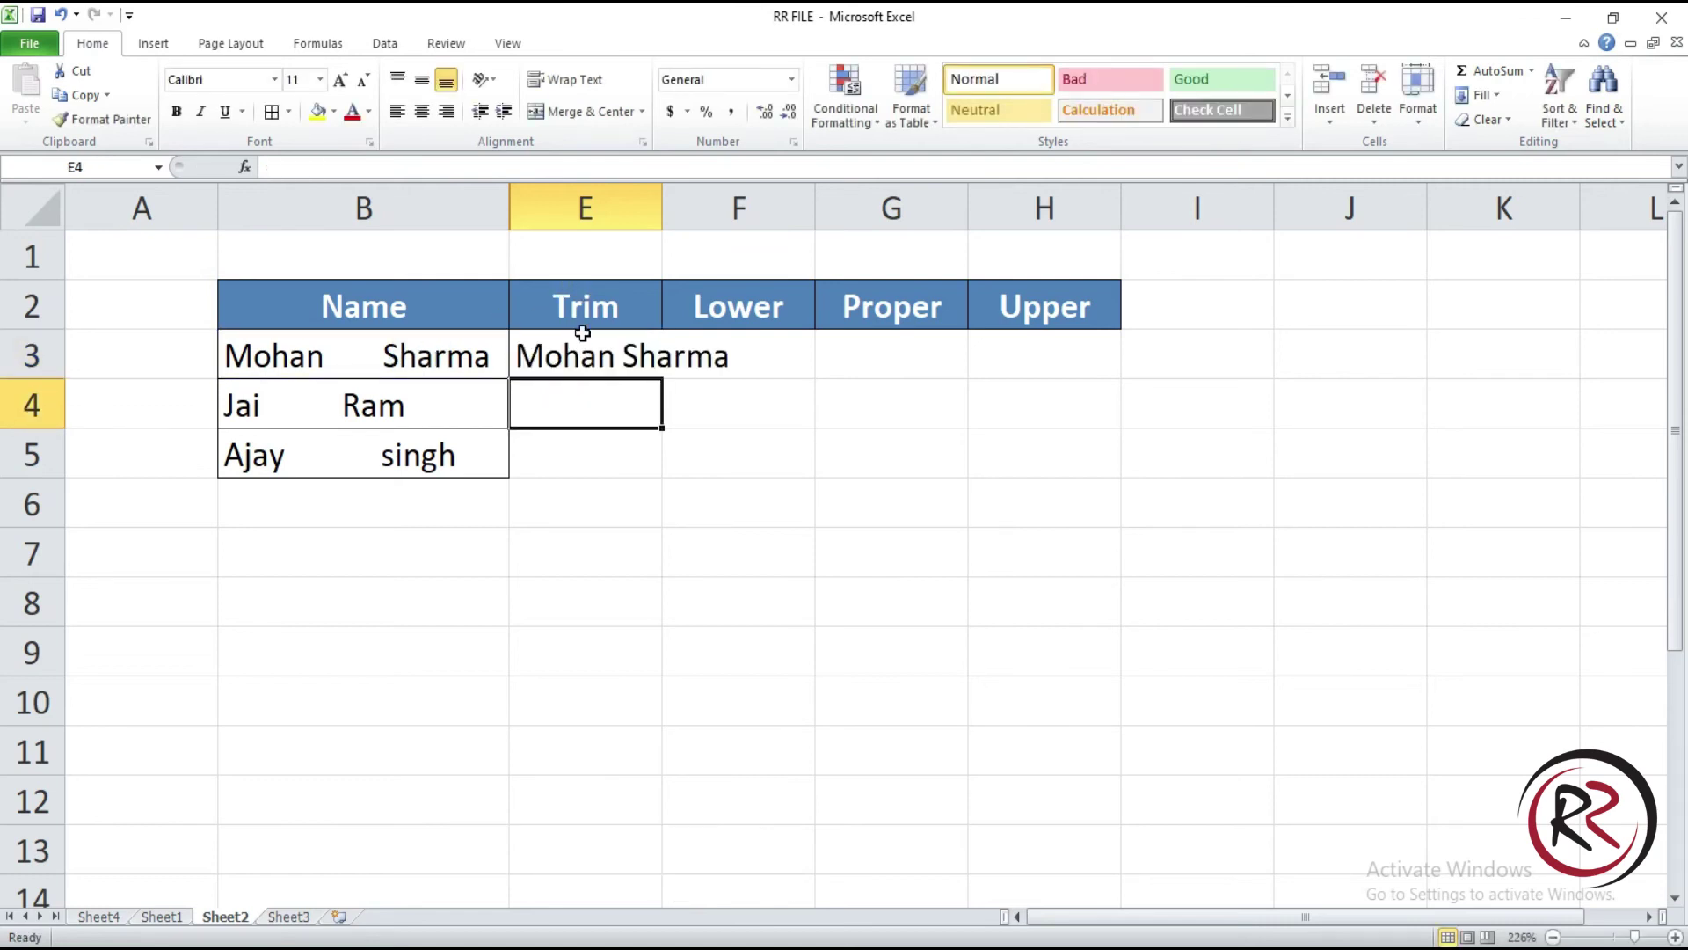
pyautogui.click(582, 342)
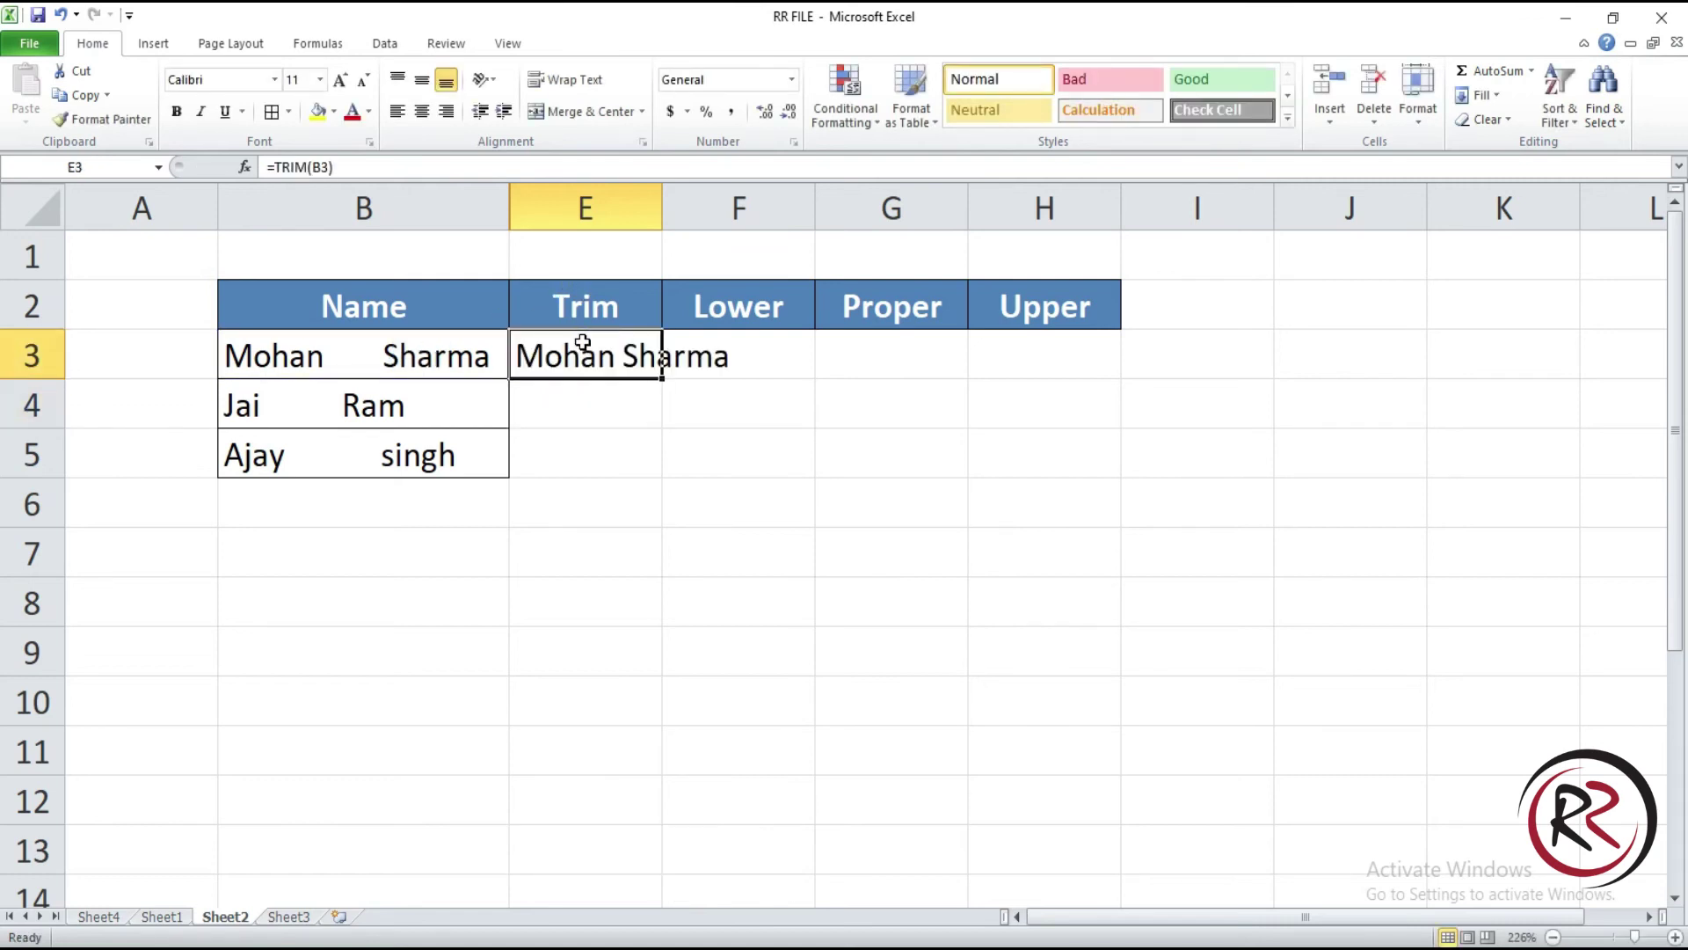
pyautogui.doubleClick(662, 209)
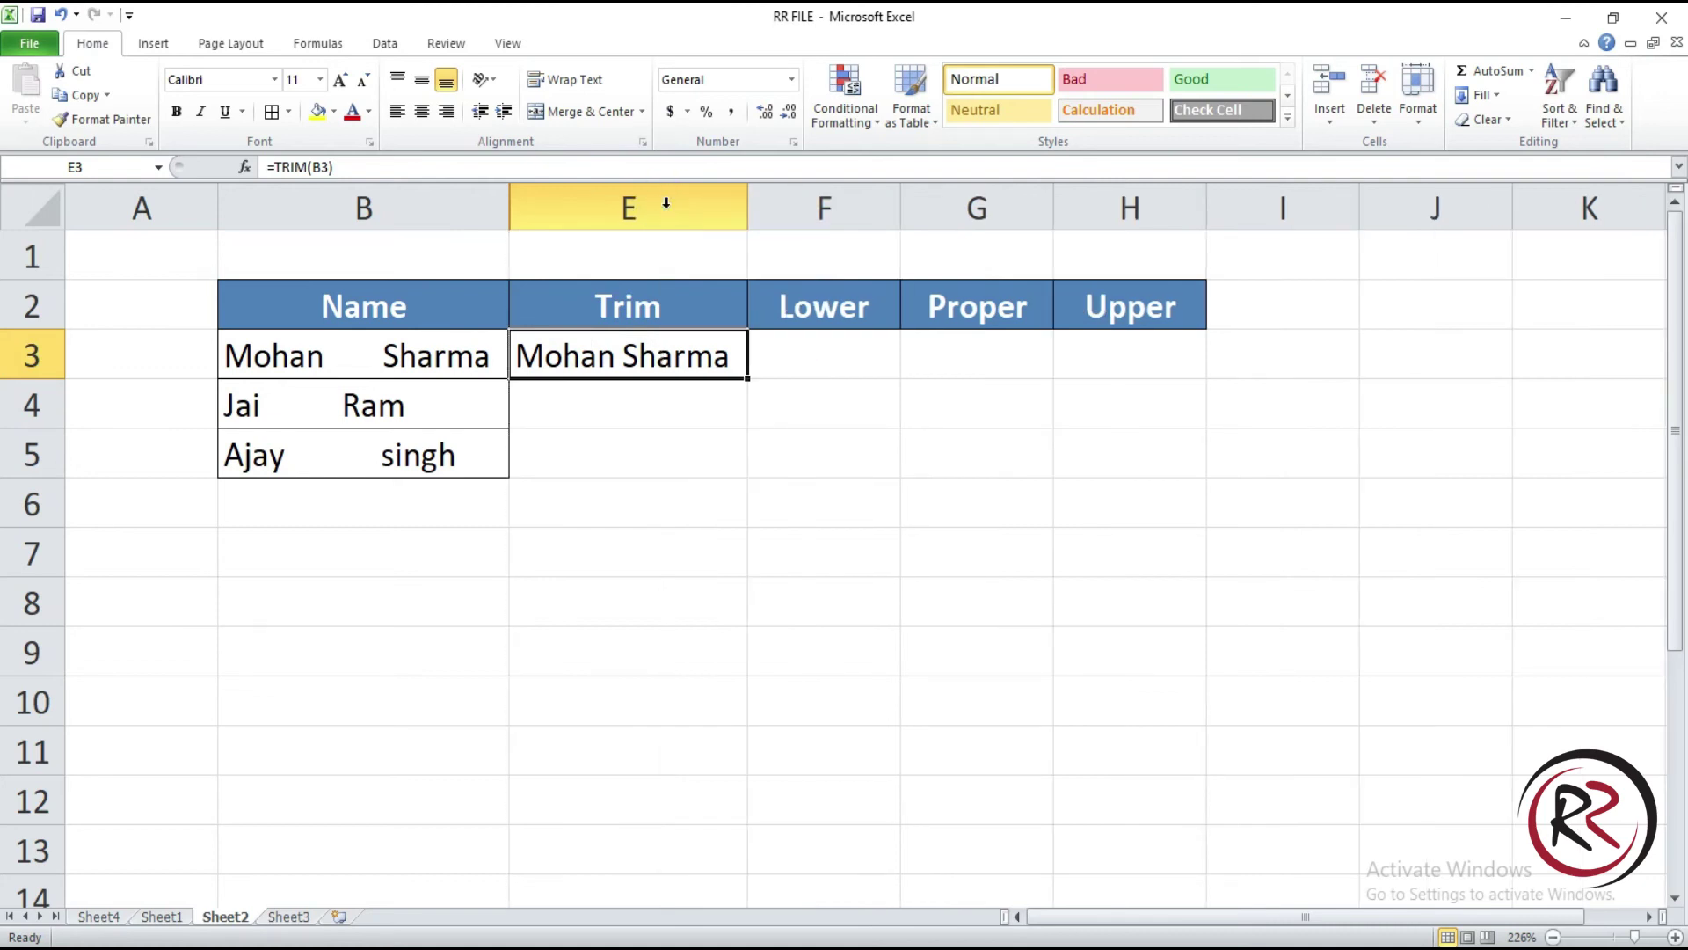
# Step: Enter =TRIM(B4) in E4 and fill the TRIM formula down to E5
pyautogui.click(627, 405)
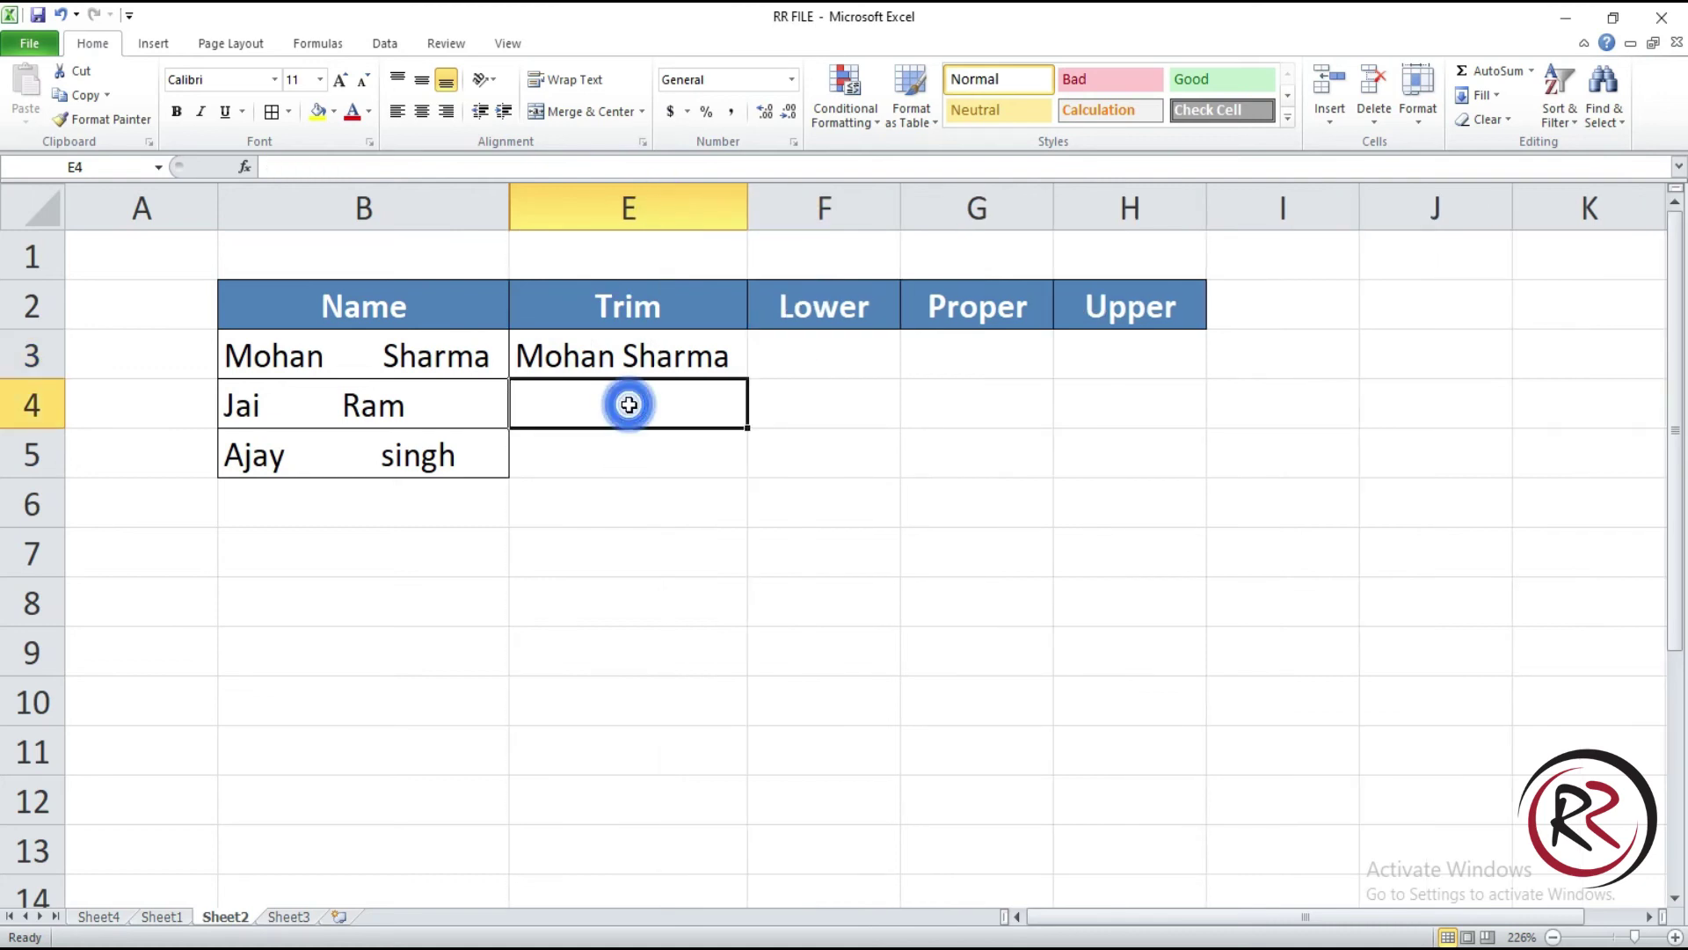
pyautogui.write('=ti')
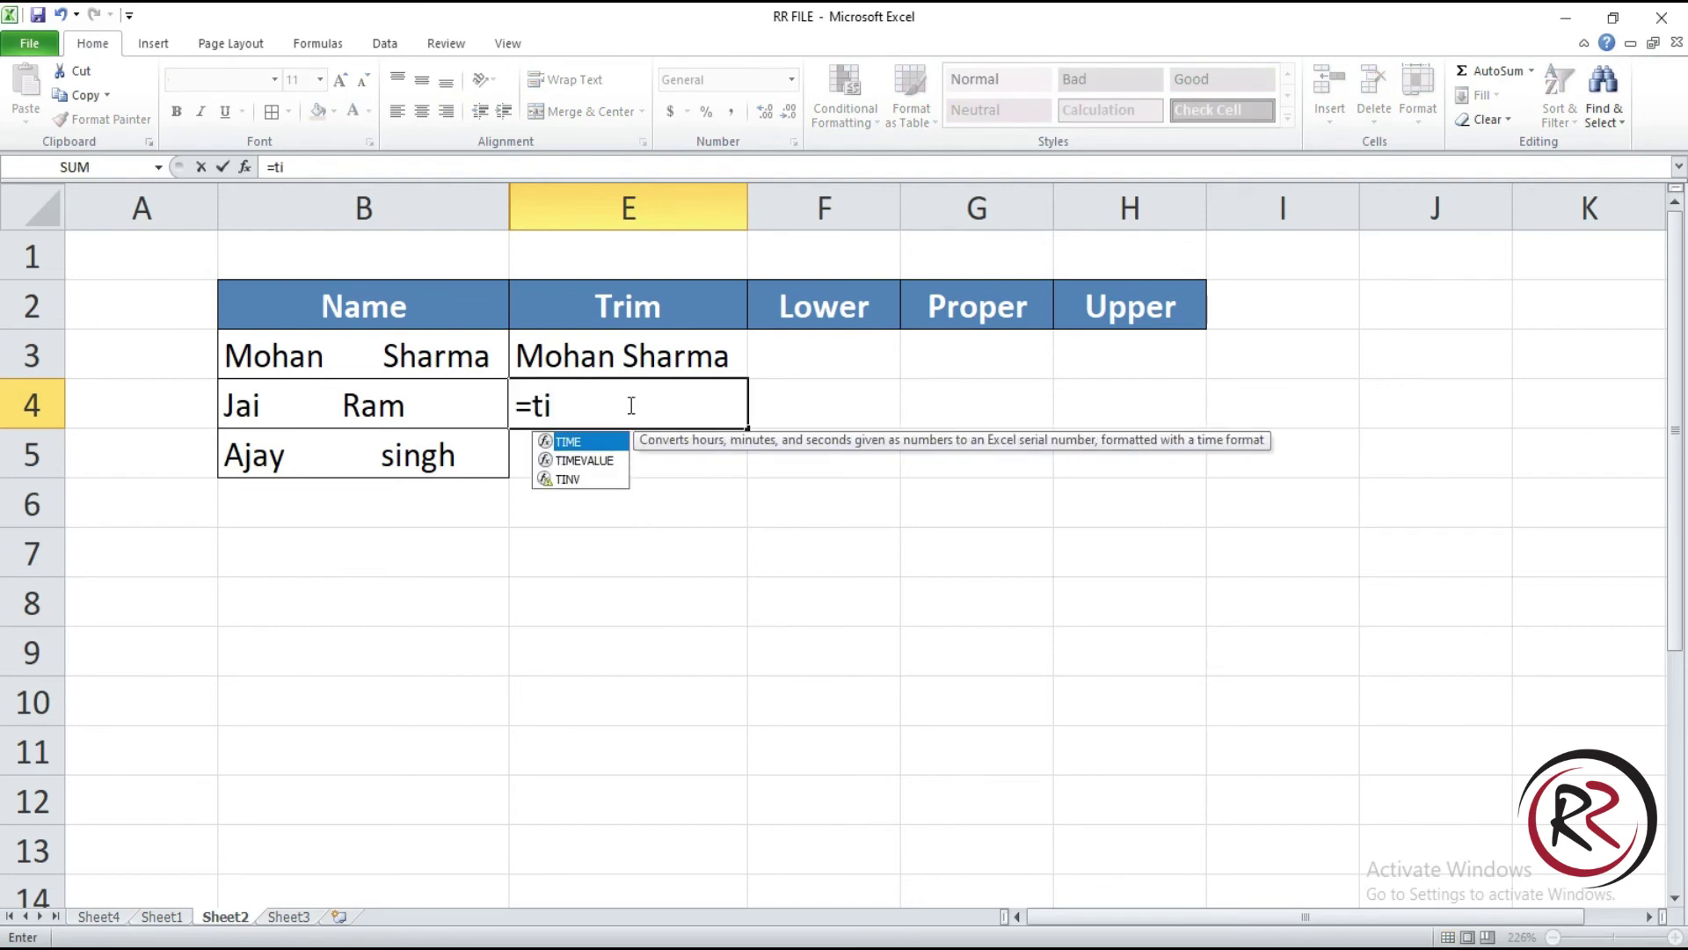
pyautogui.press('BackSpace')
pyautogui.write('ri')
pyautogui.press('Tab')
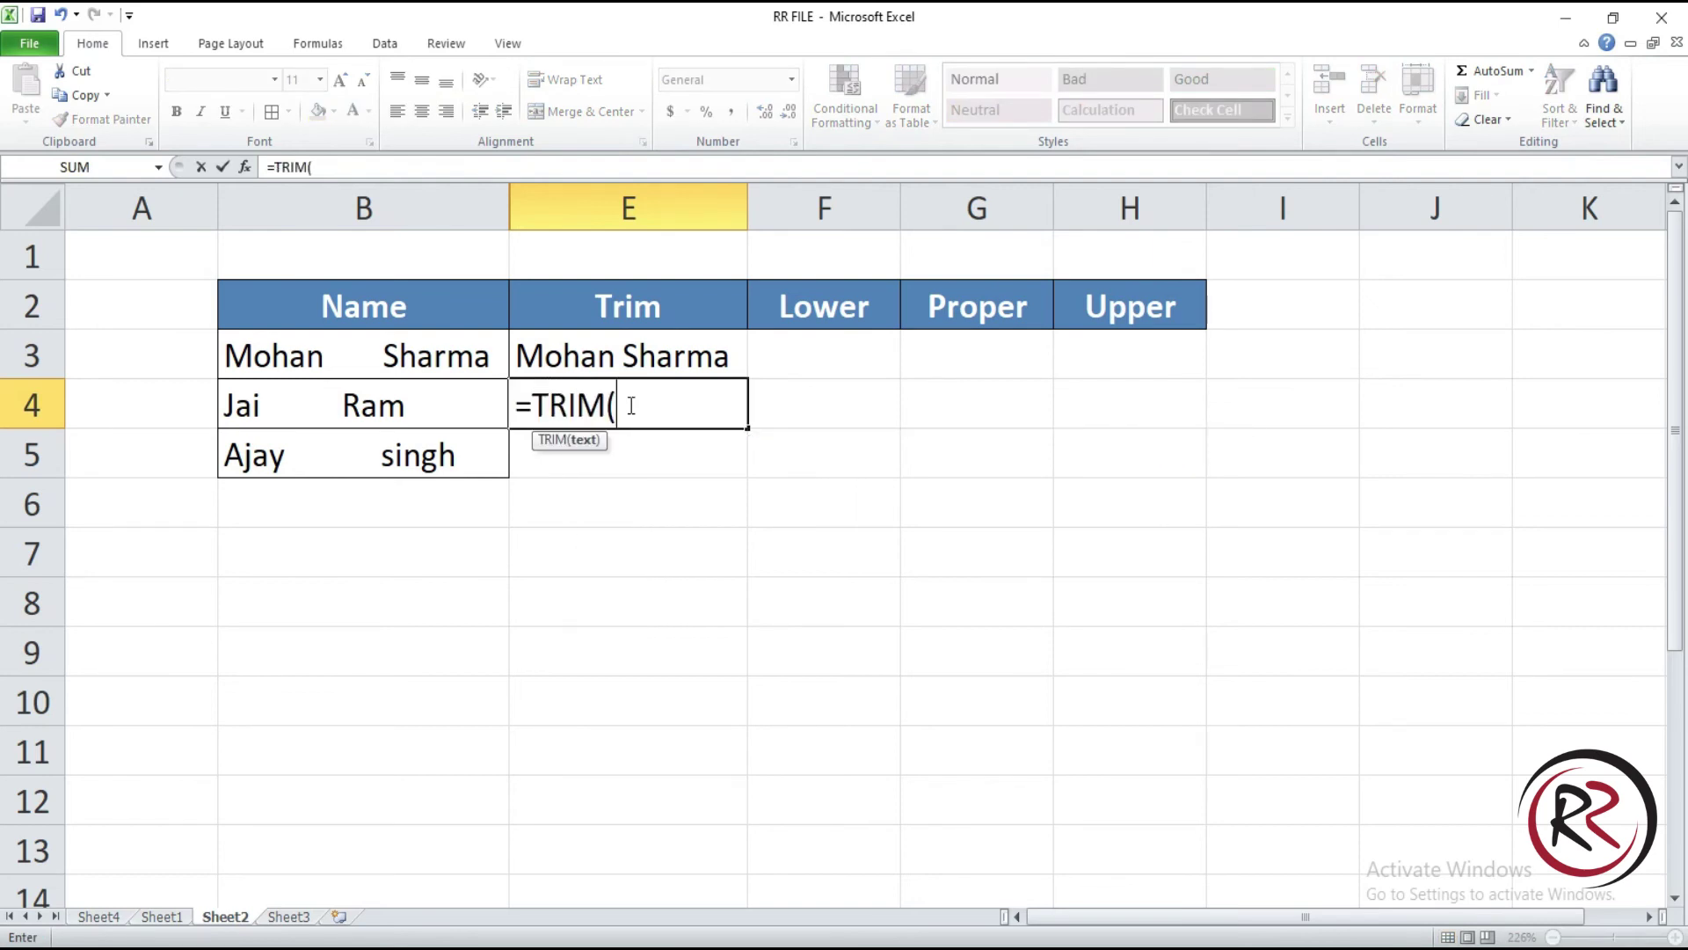
pyautogui.click(343, 403)
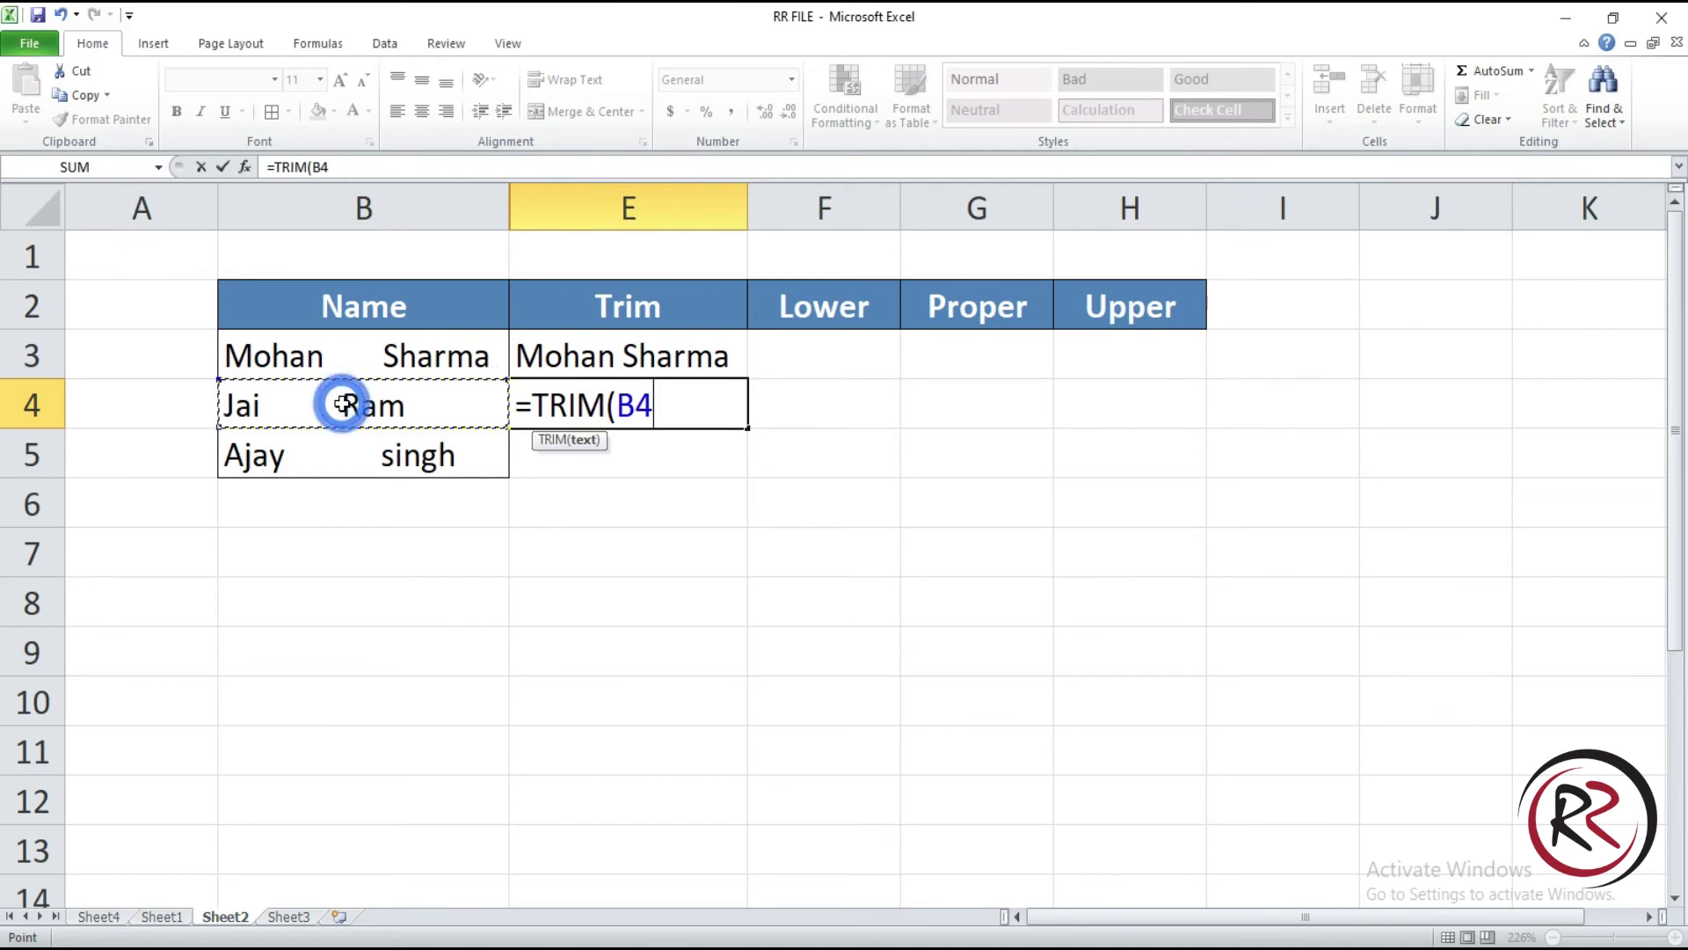
pyautogui.write(')')
pyautogui.press('Return')
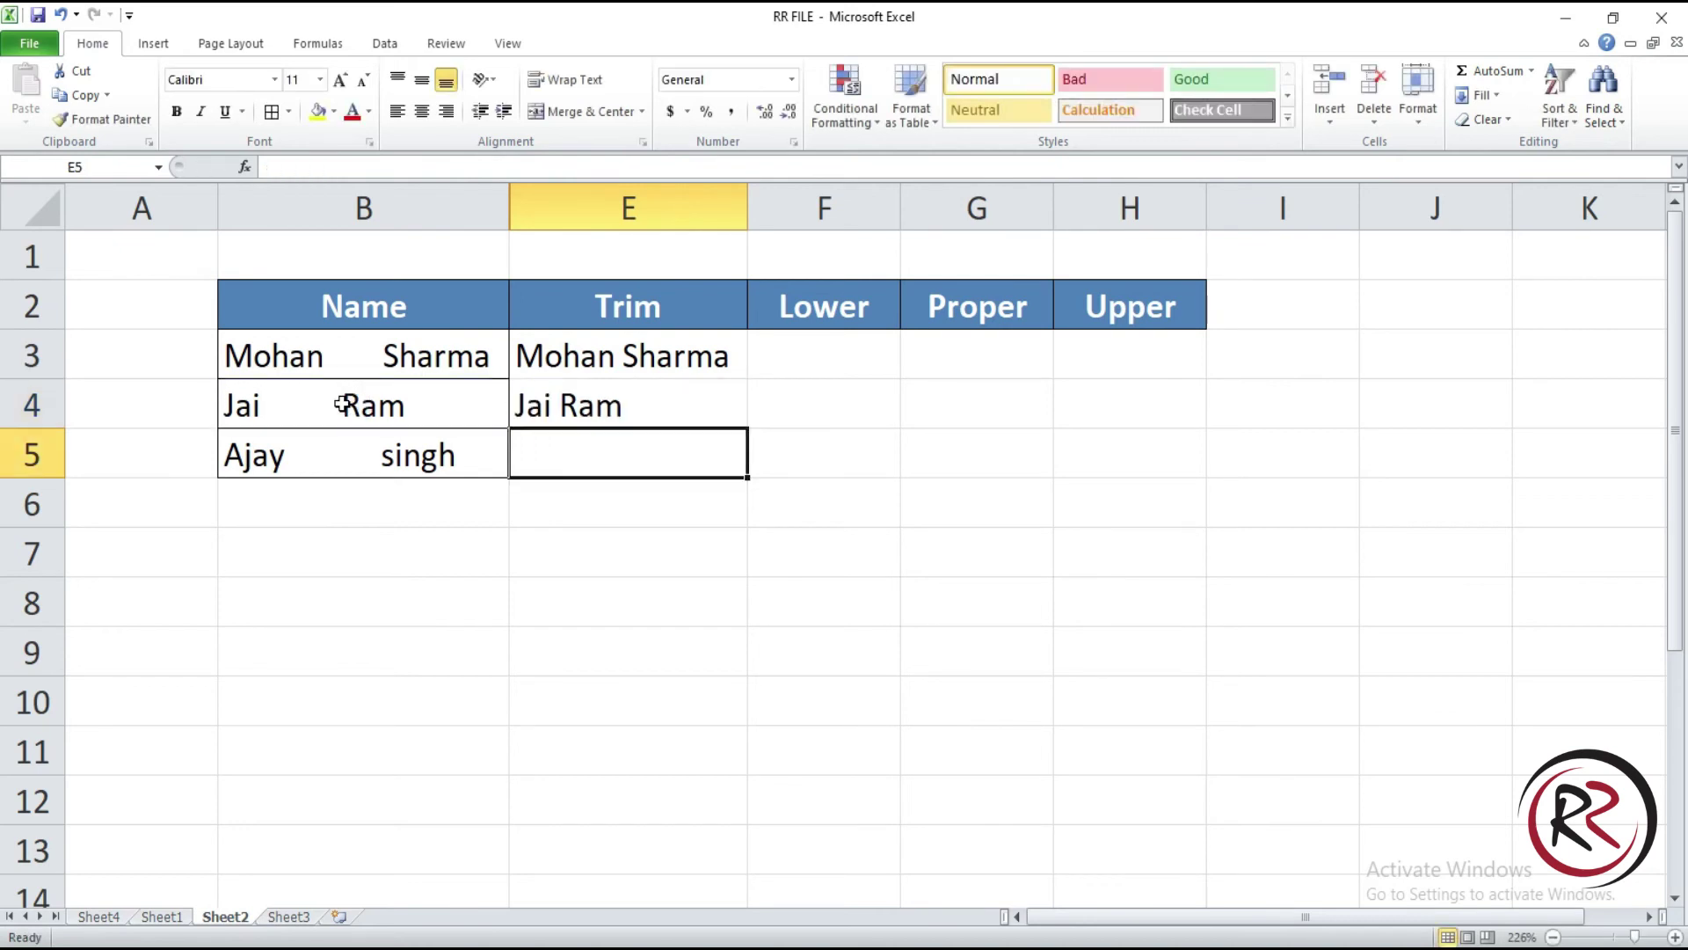
pyautogui.click(647, 422)
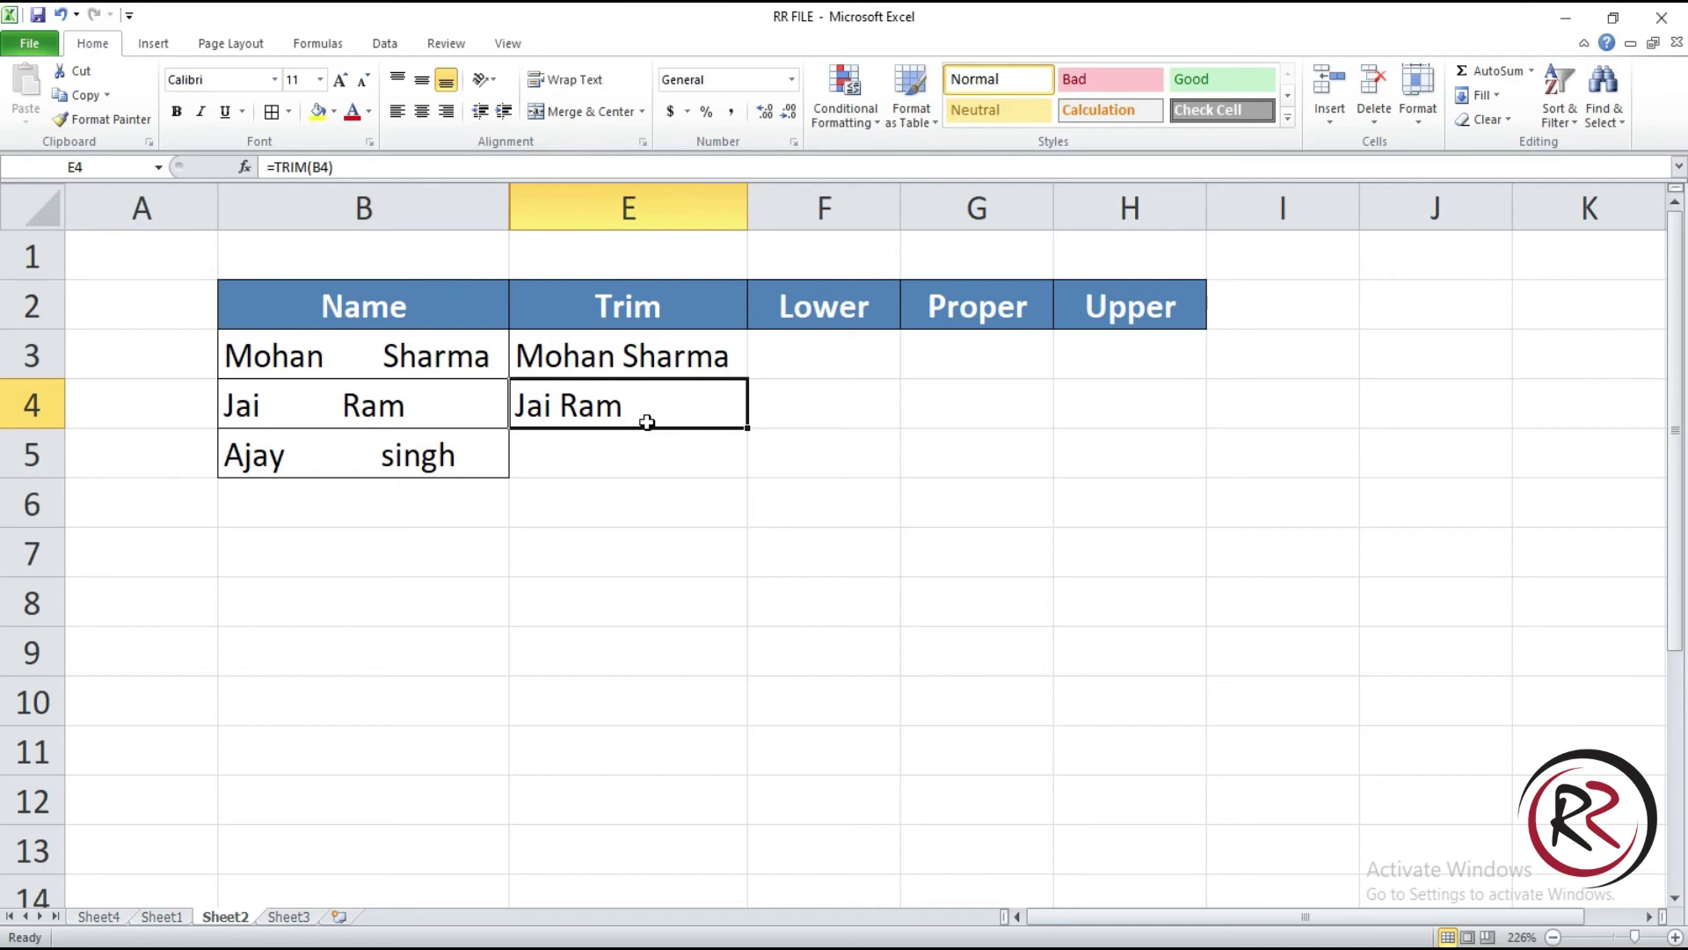
pyautogui.doubleClick(746, 428)
pyautogui.click(824, 342)
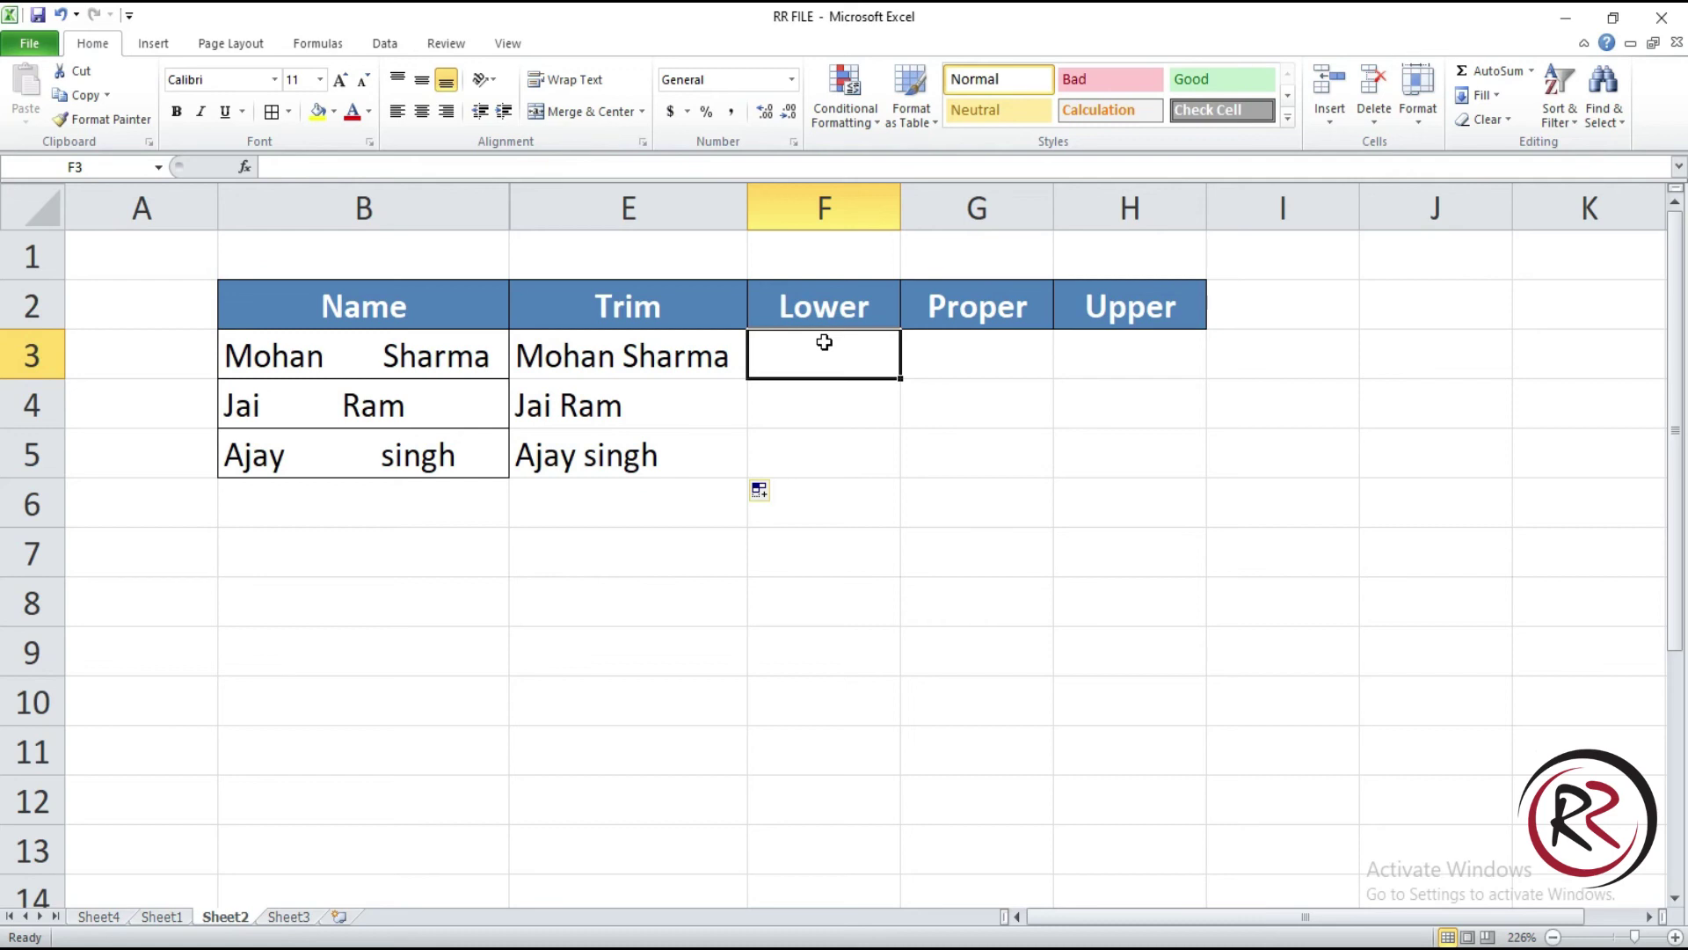
# Step: Enter =LOWER(E3) in F3 to lowercase the first trimmed name
pyautogui.write('=lower')
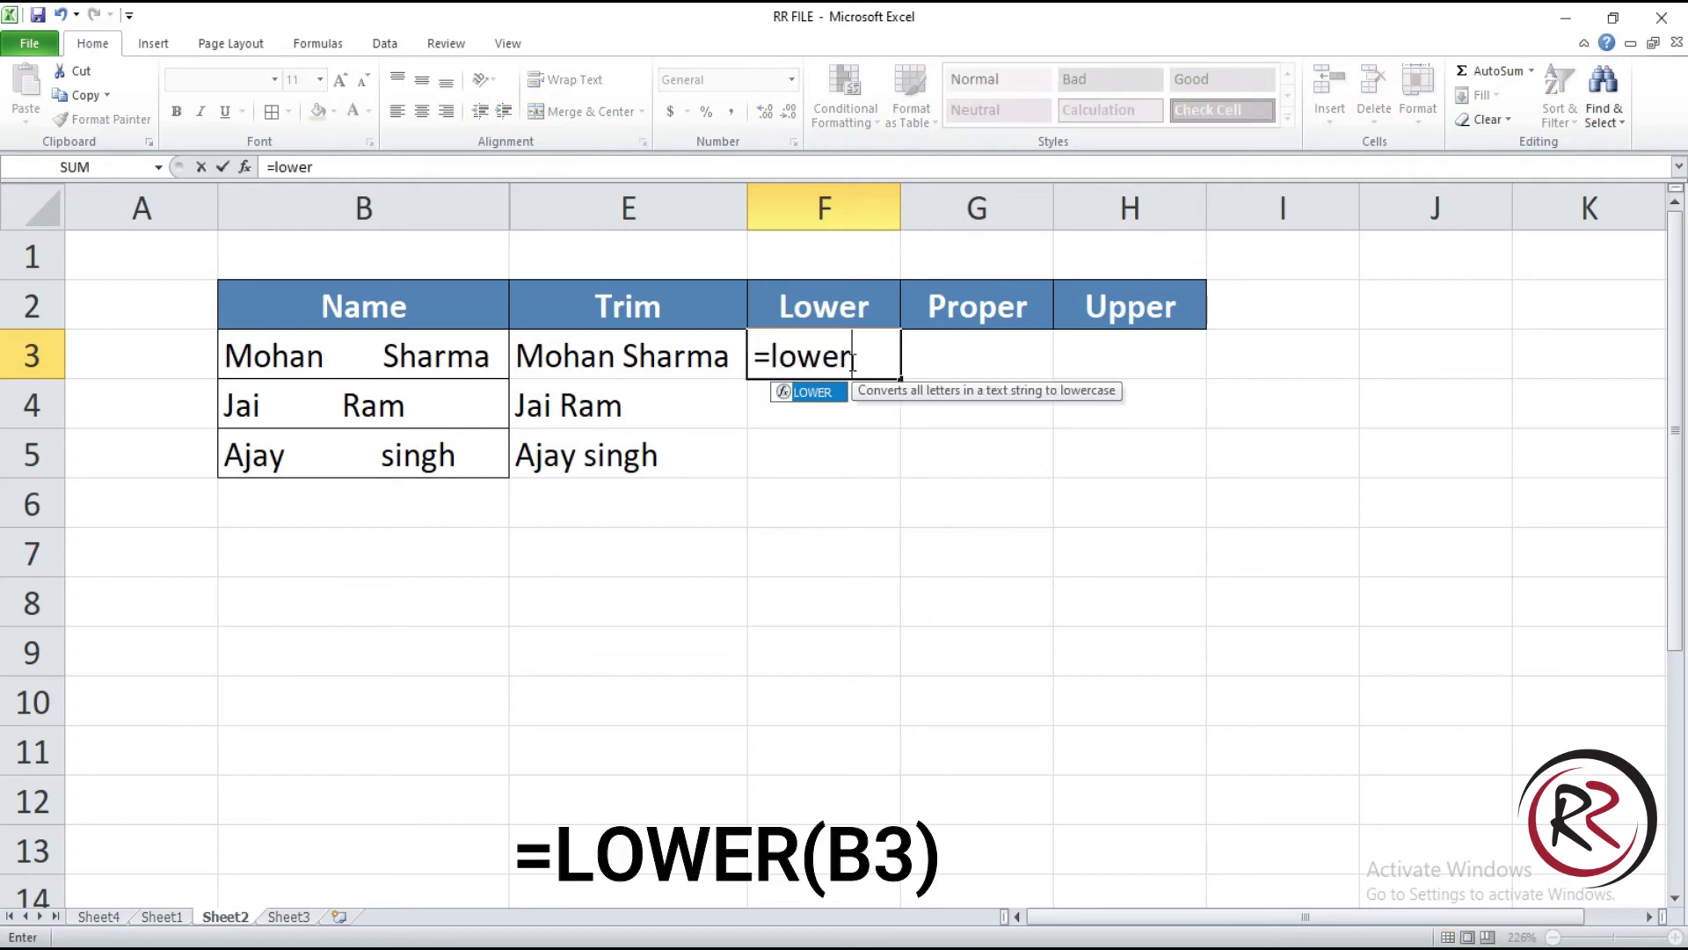
pyautogui.press('Tab')
pyautogui.click(710, 345)
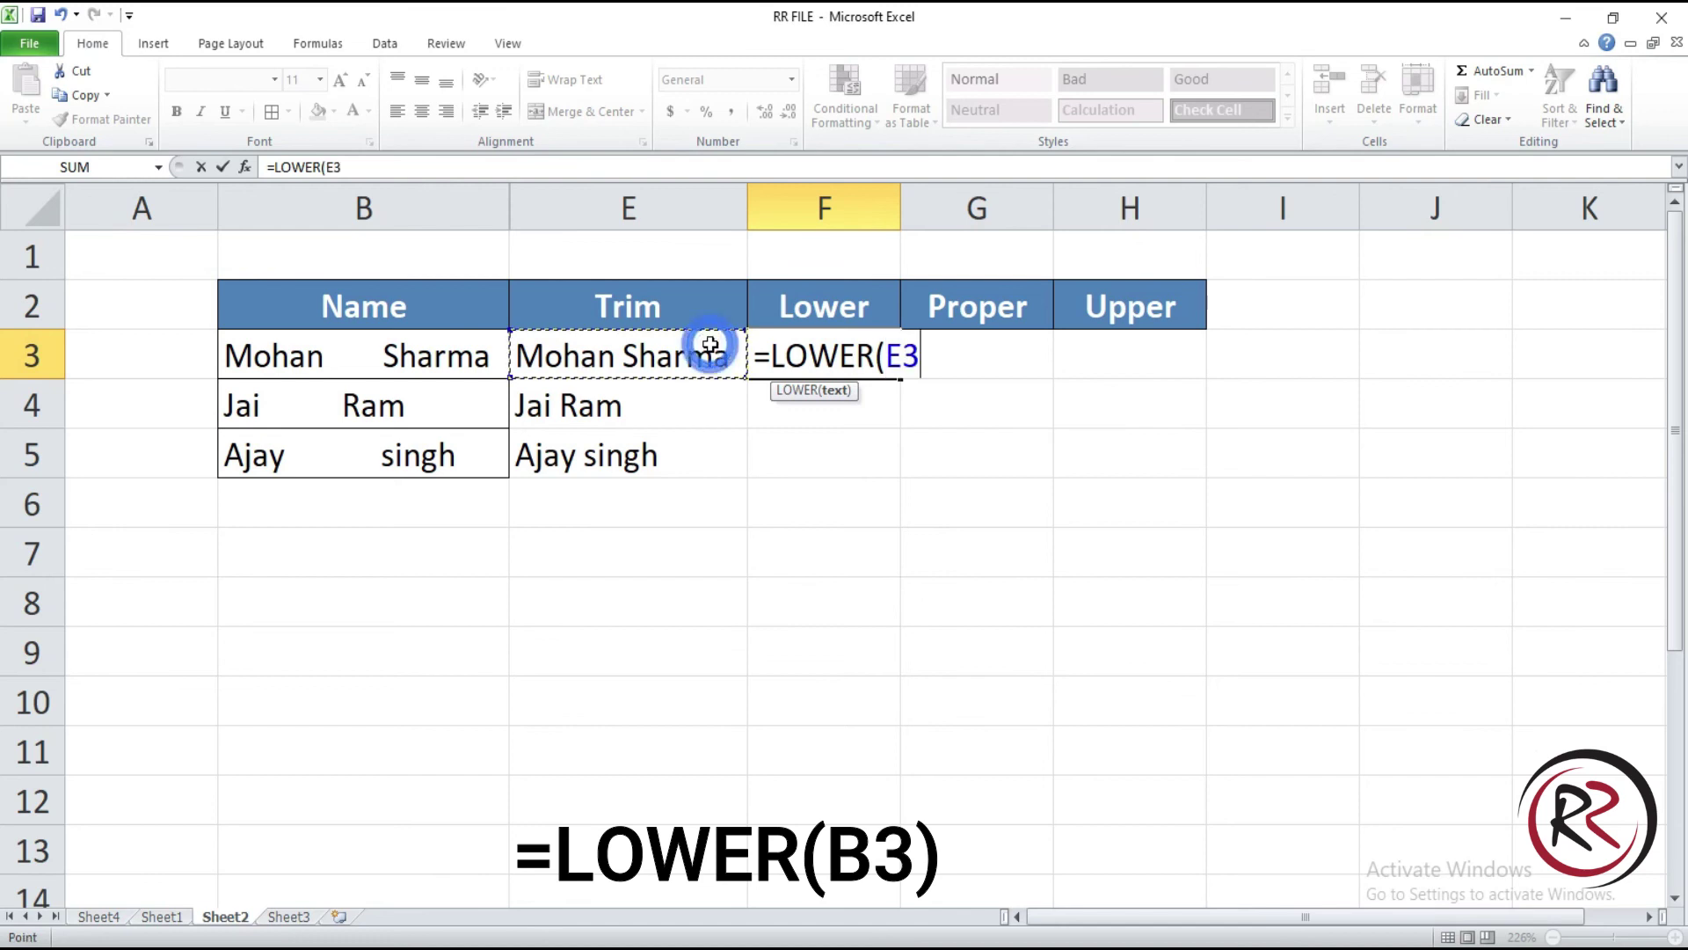
pyautogui.write(')')
pyautogui.press('Return')
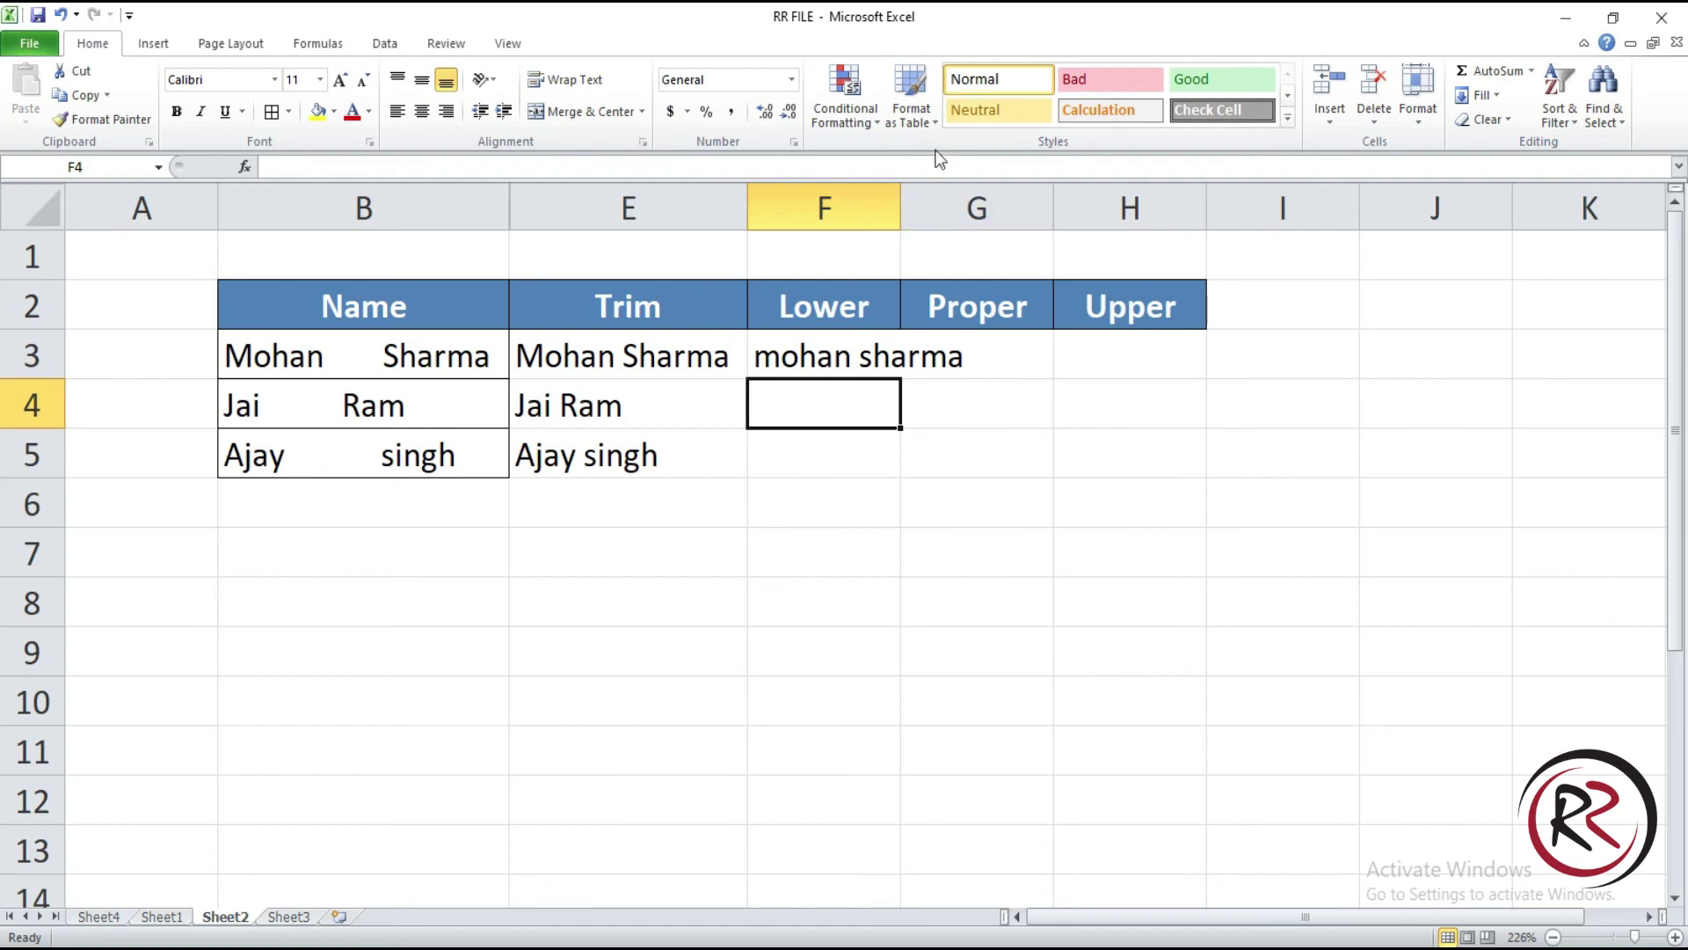
# Step: Enter =LOWER(E4) in F4 and drag the formula down to F5
pyautogui.write('=lowe')
pyautogui.press('Tab')
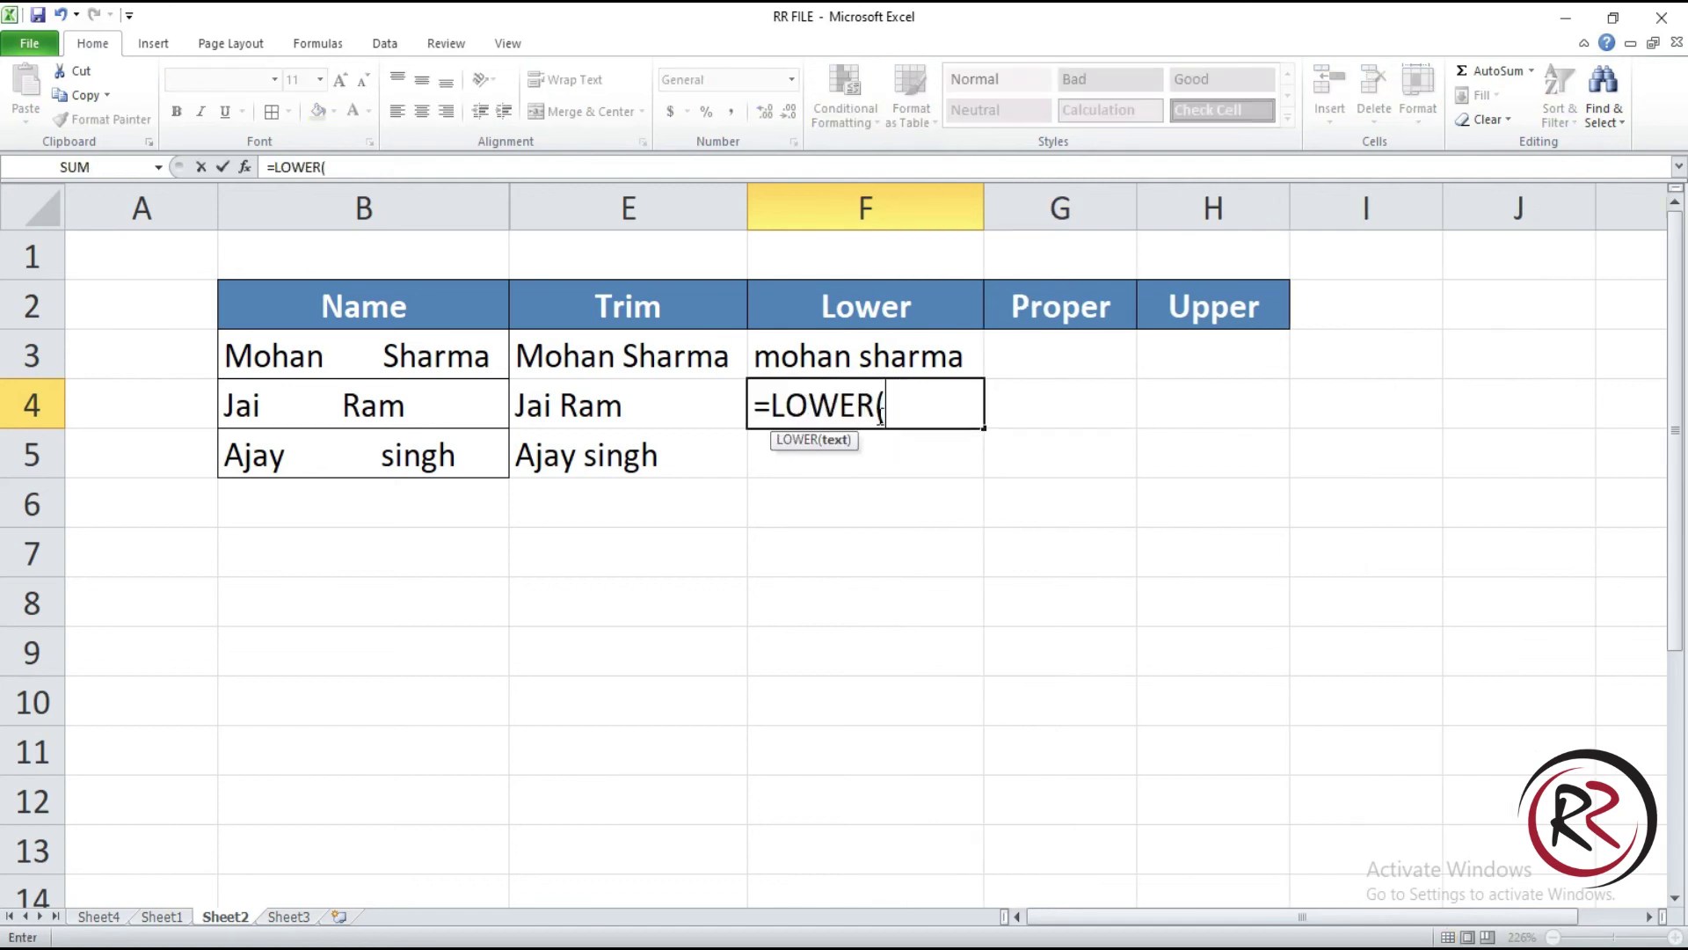
pyautogui.click(657, 396)
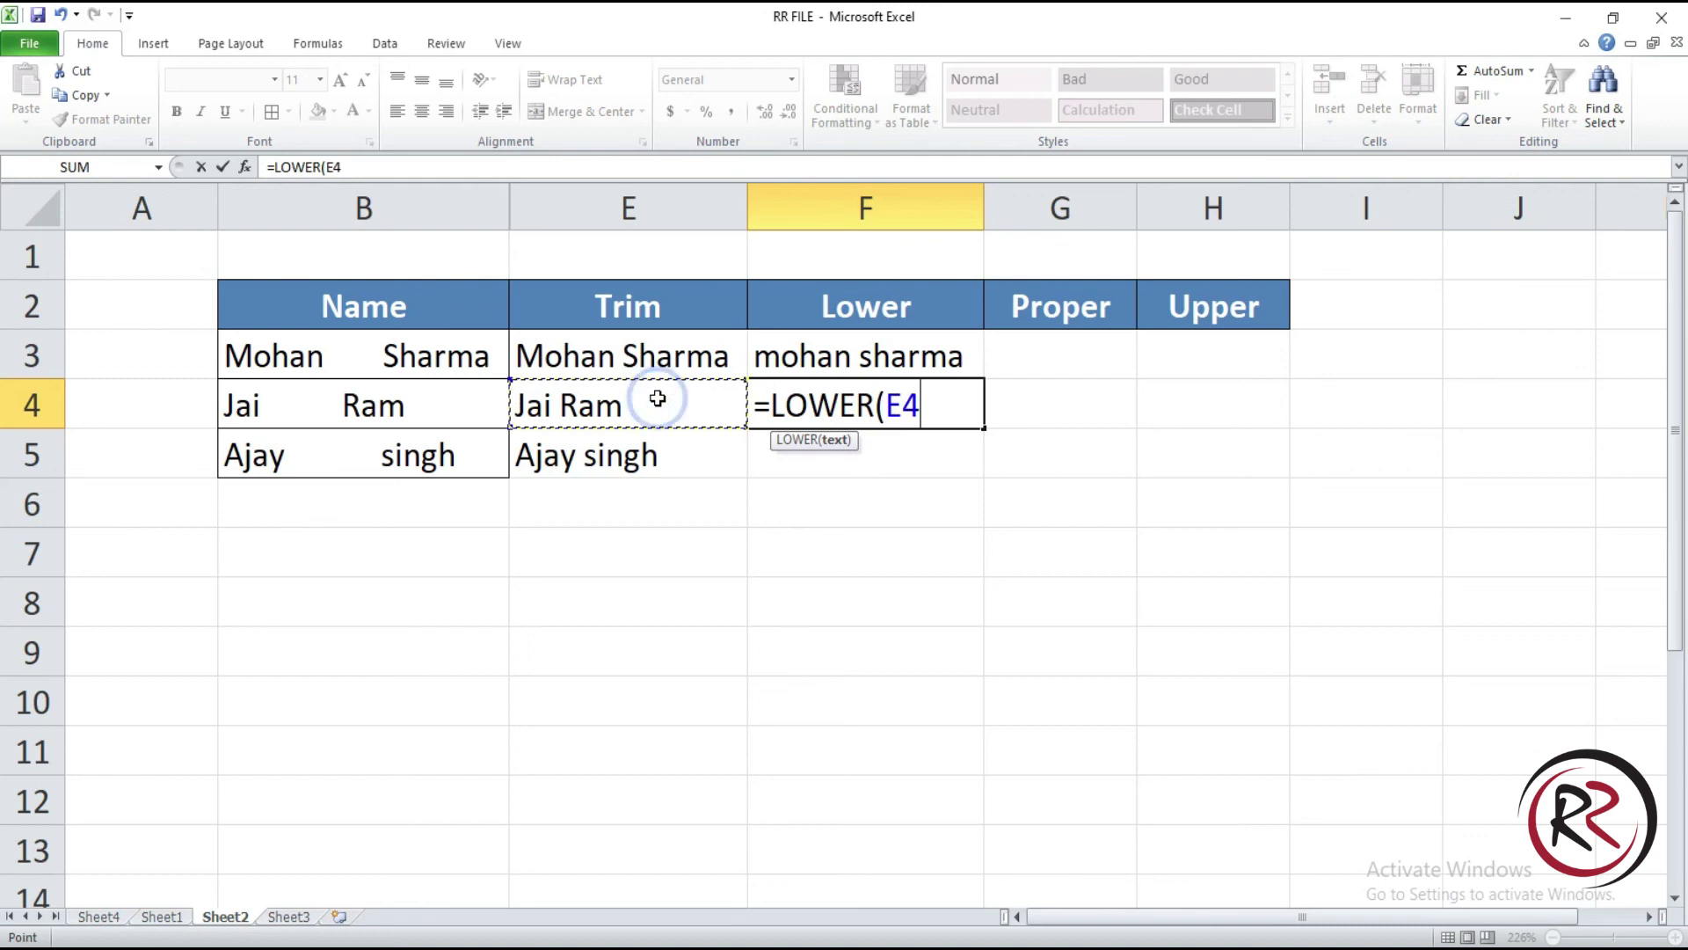
pyautogui.write(')')
pyautogui.press('Return')
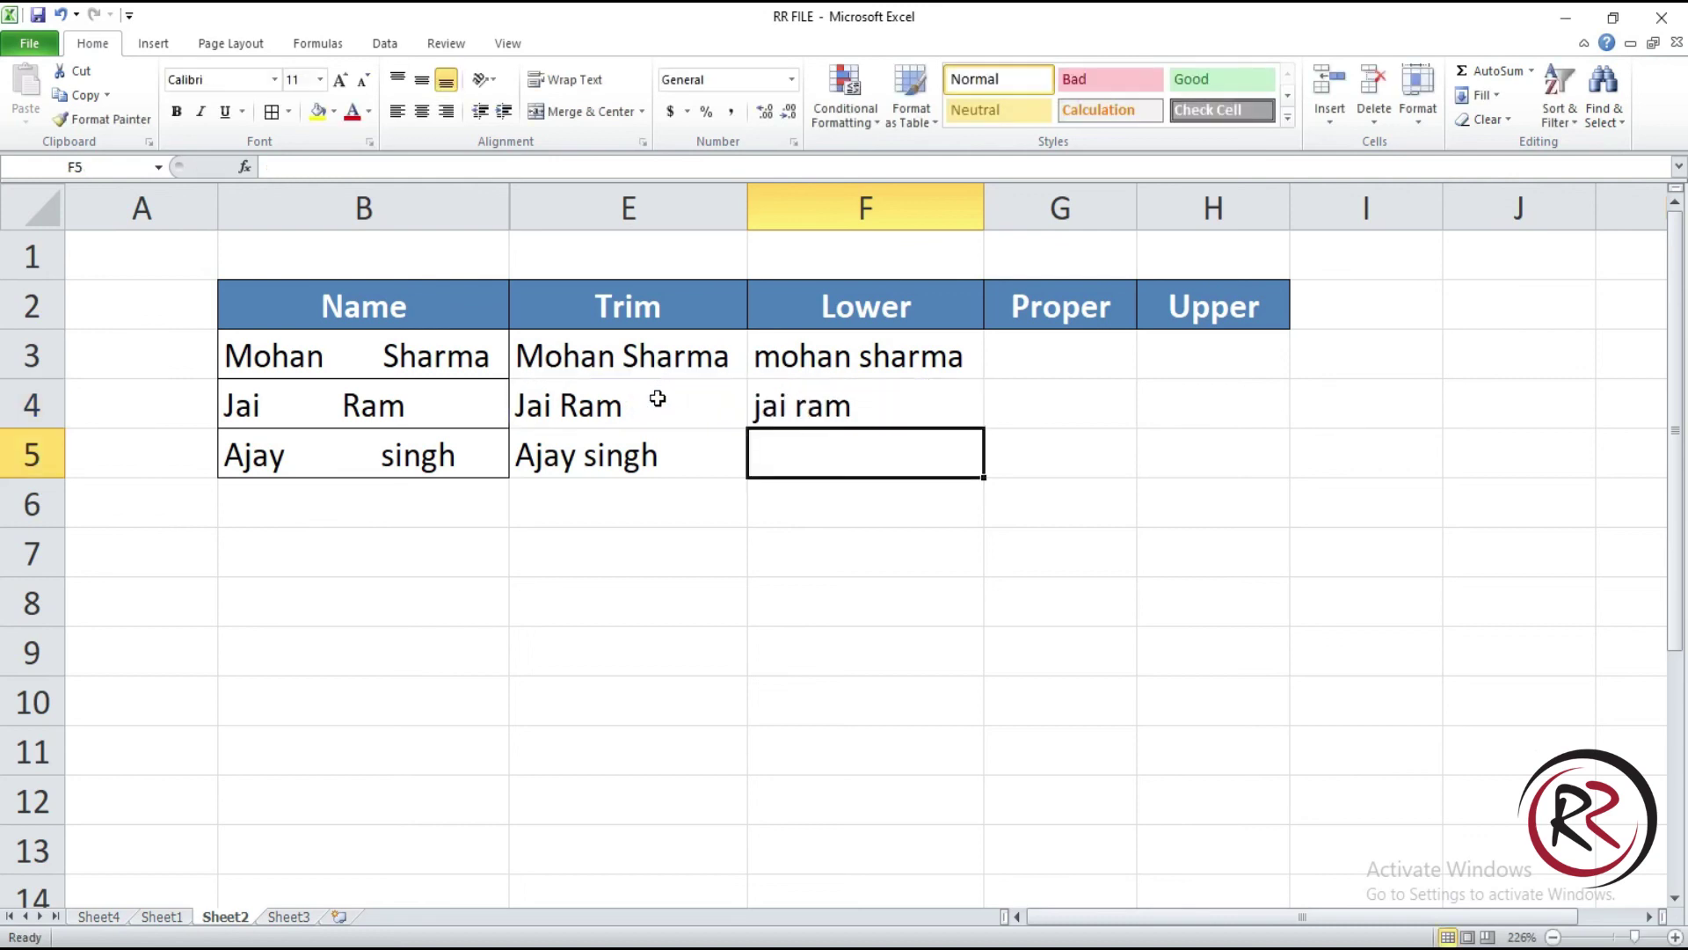
pyautogui.click(866, 402)
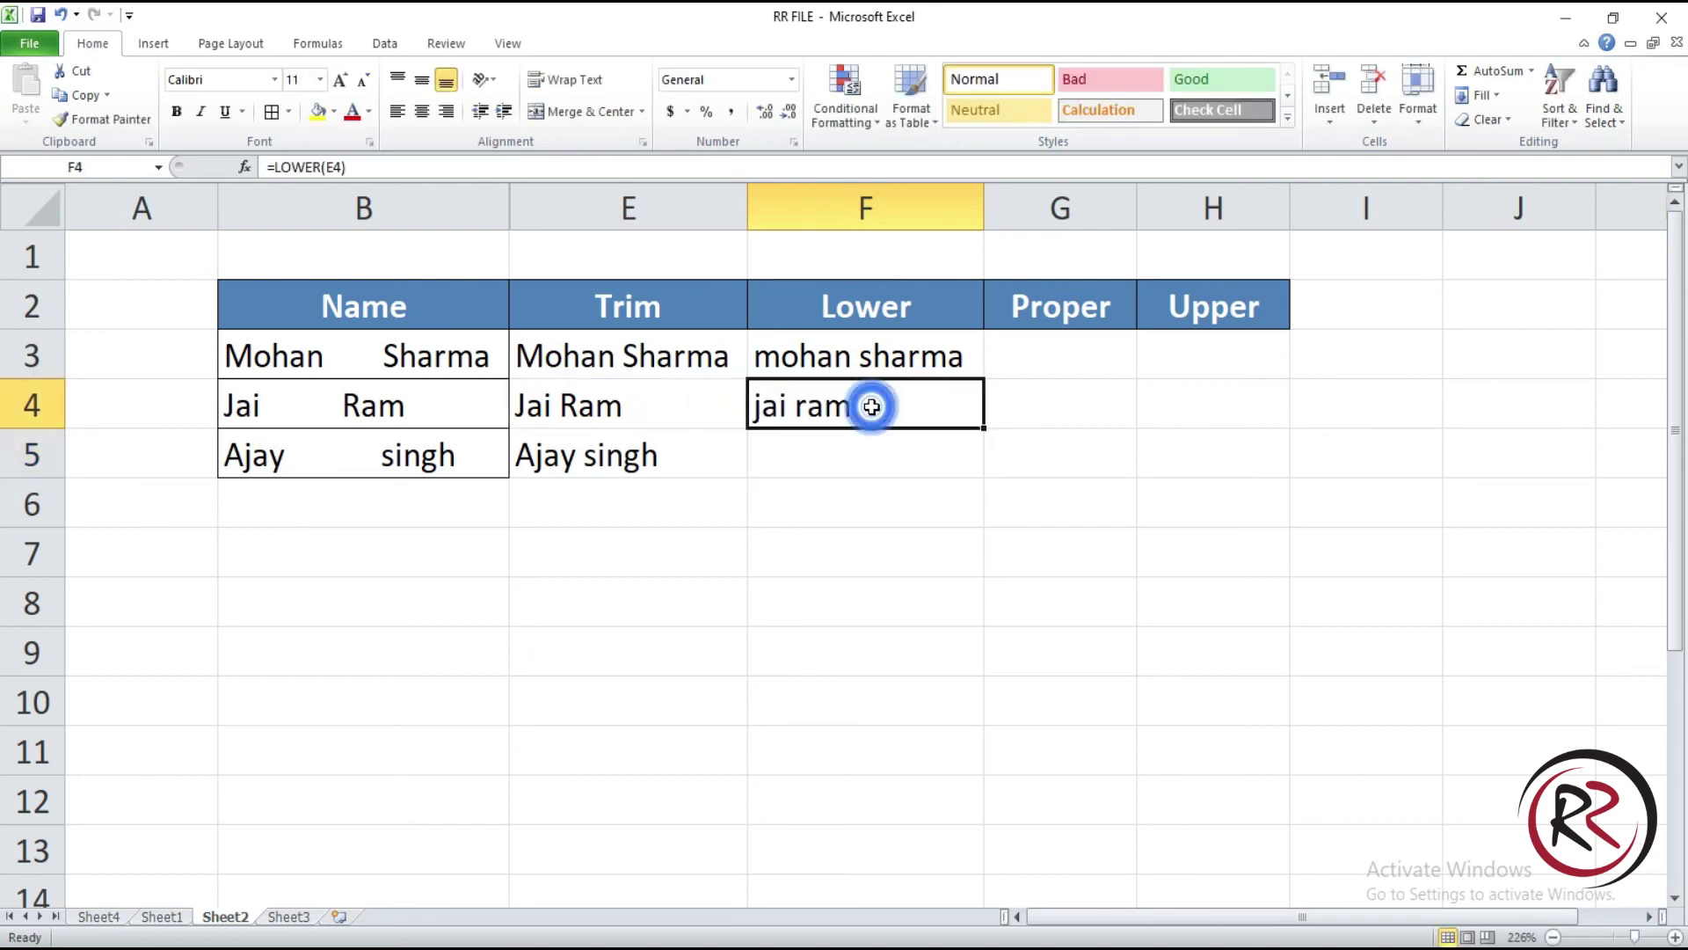
pyautogui.moveTo(983, 428); pyautogui.dragTo(985, 471)
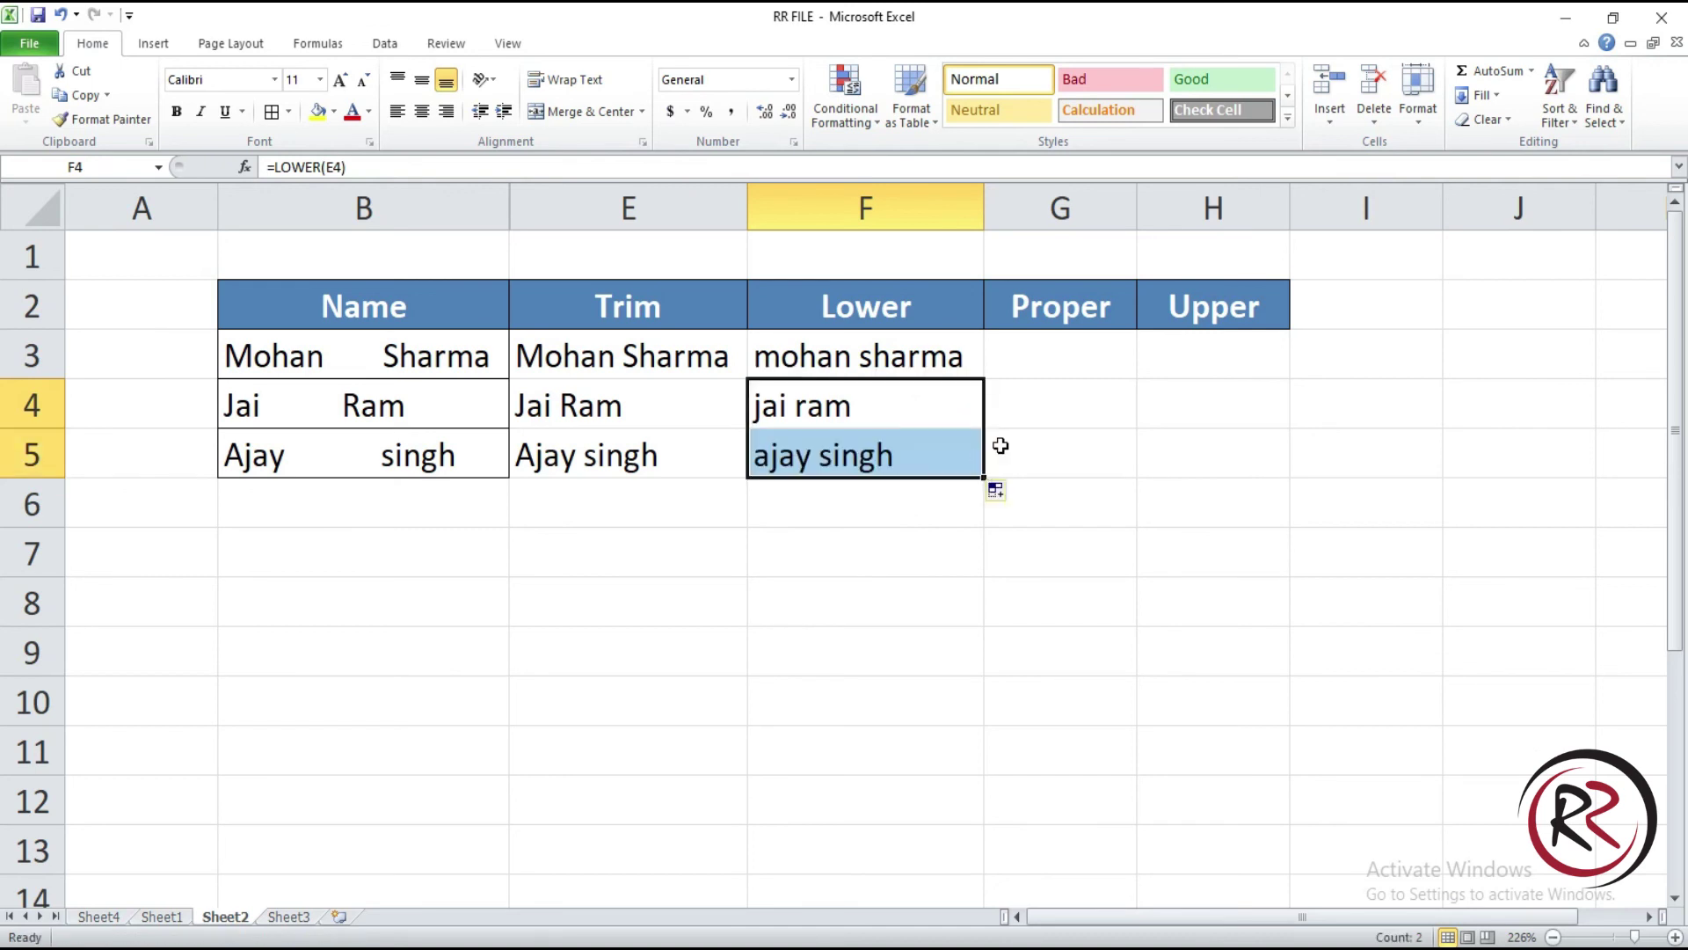
pyautogui.click(1053, 359)
# Step: Enter =PROPER(F3) in G3 and widen column G to fit the names
pyautogui.write('=prope')
pyautogui.press('Tab')
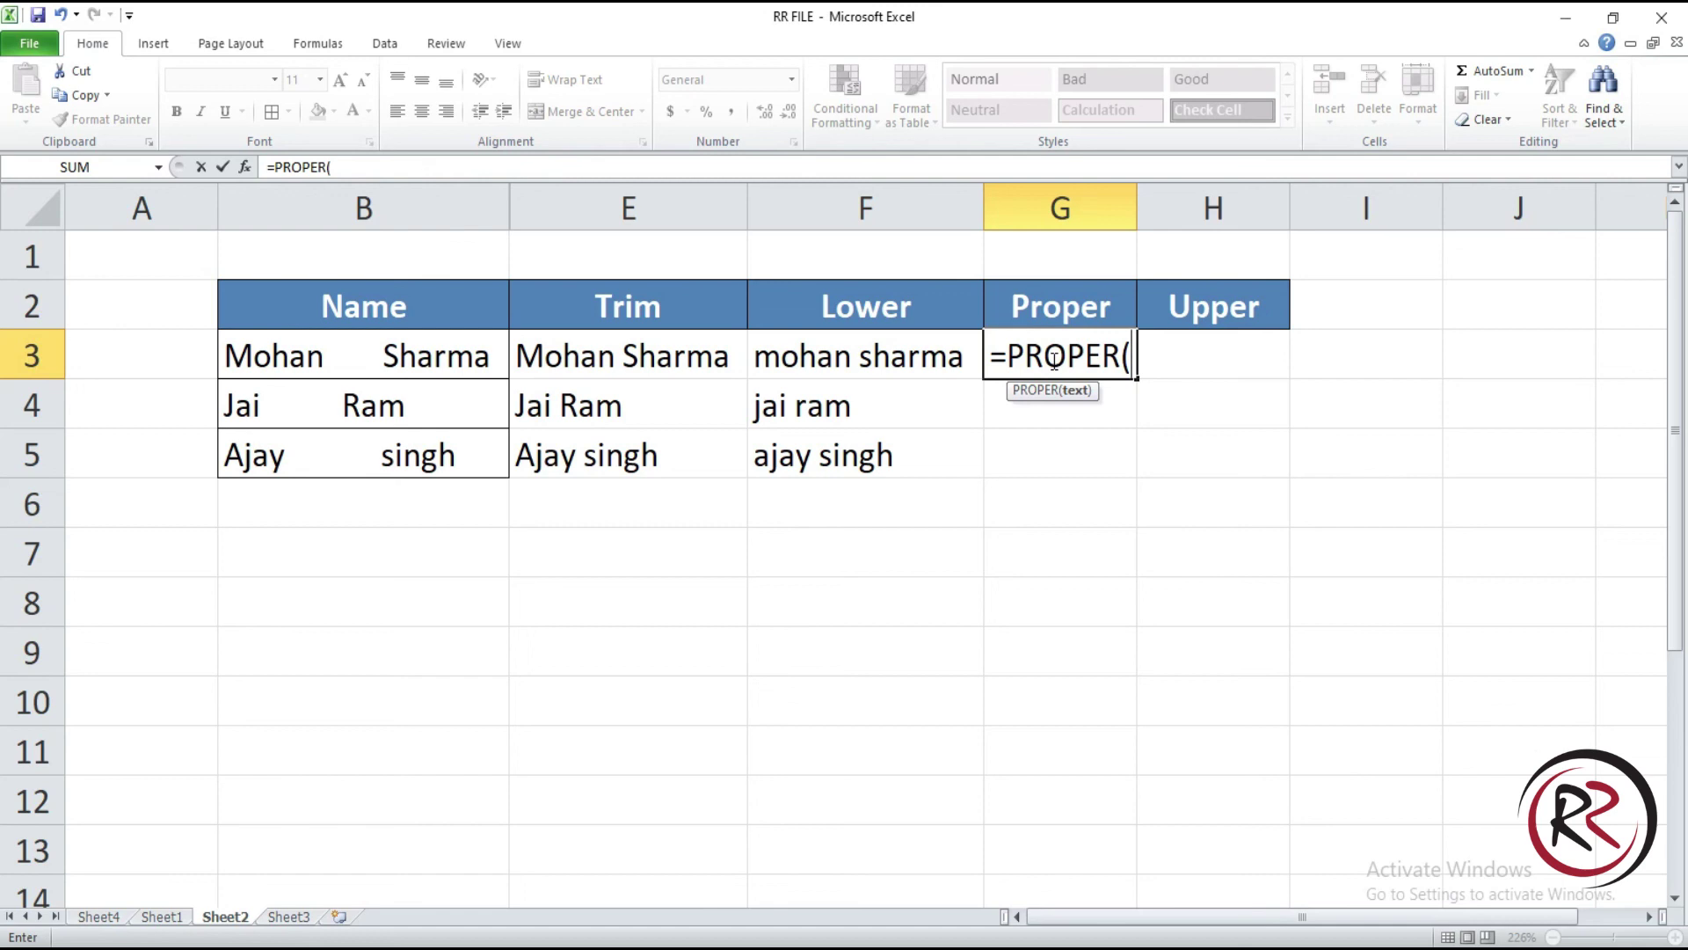
pyautogui.click(913, 355)
pyautogui.write(')')
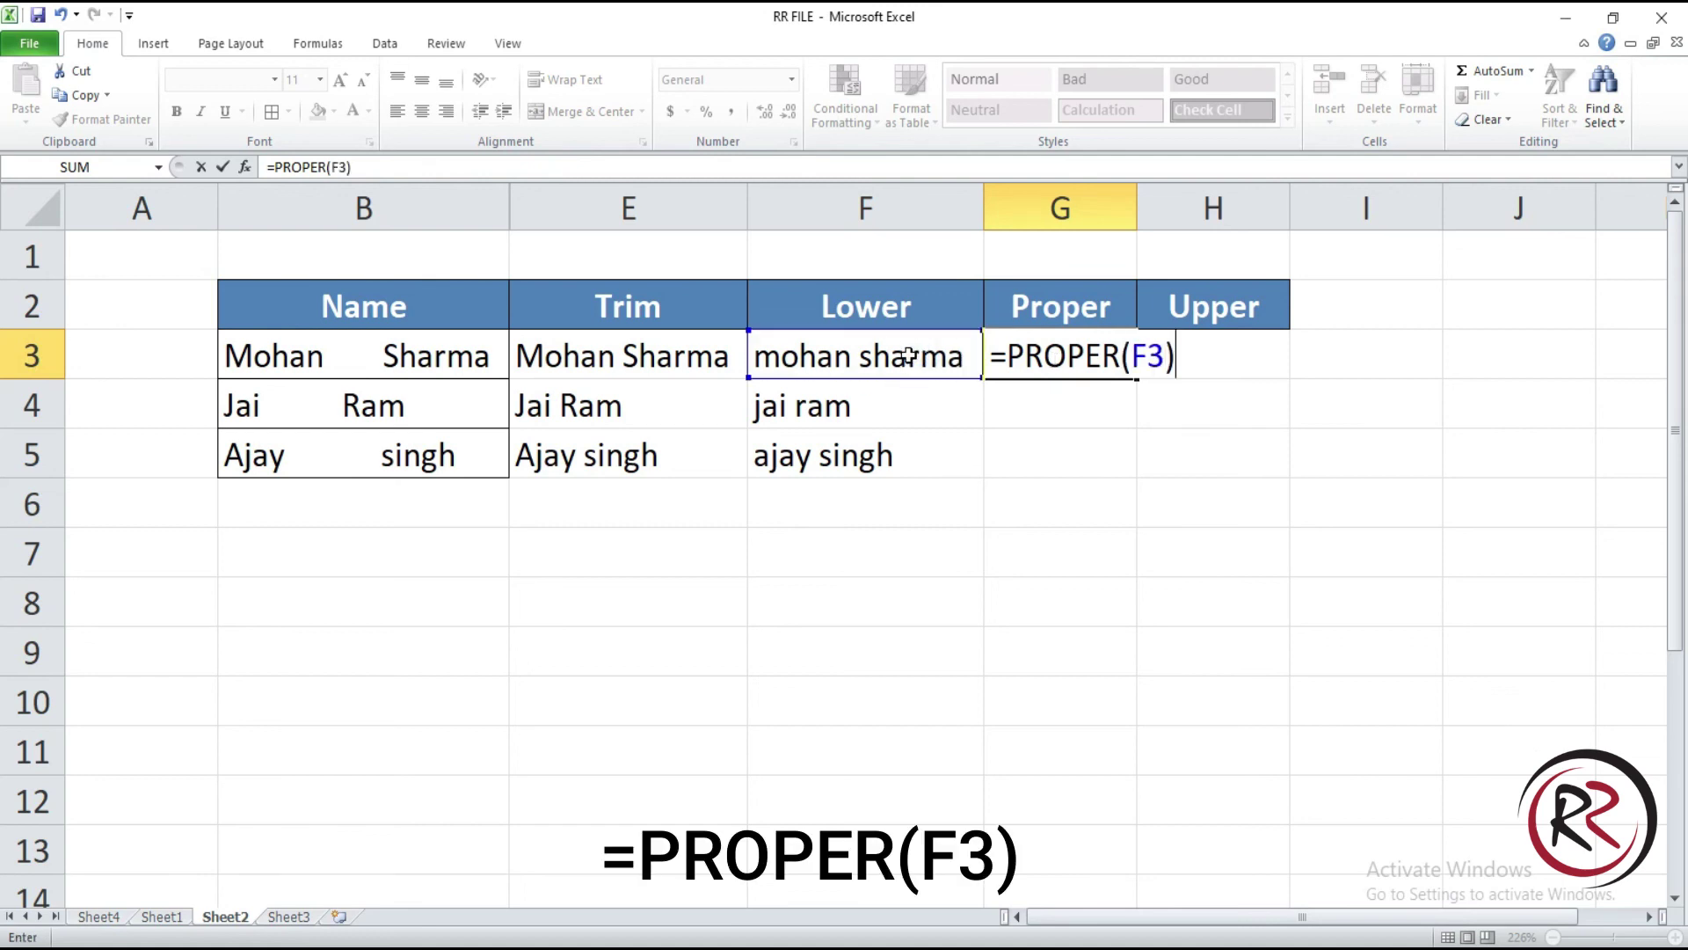
pyautogui.press('Return')
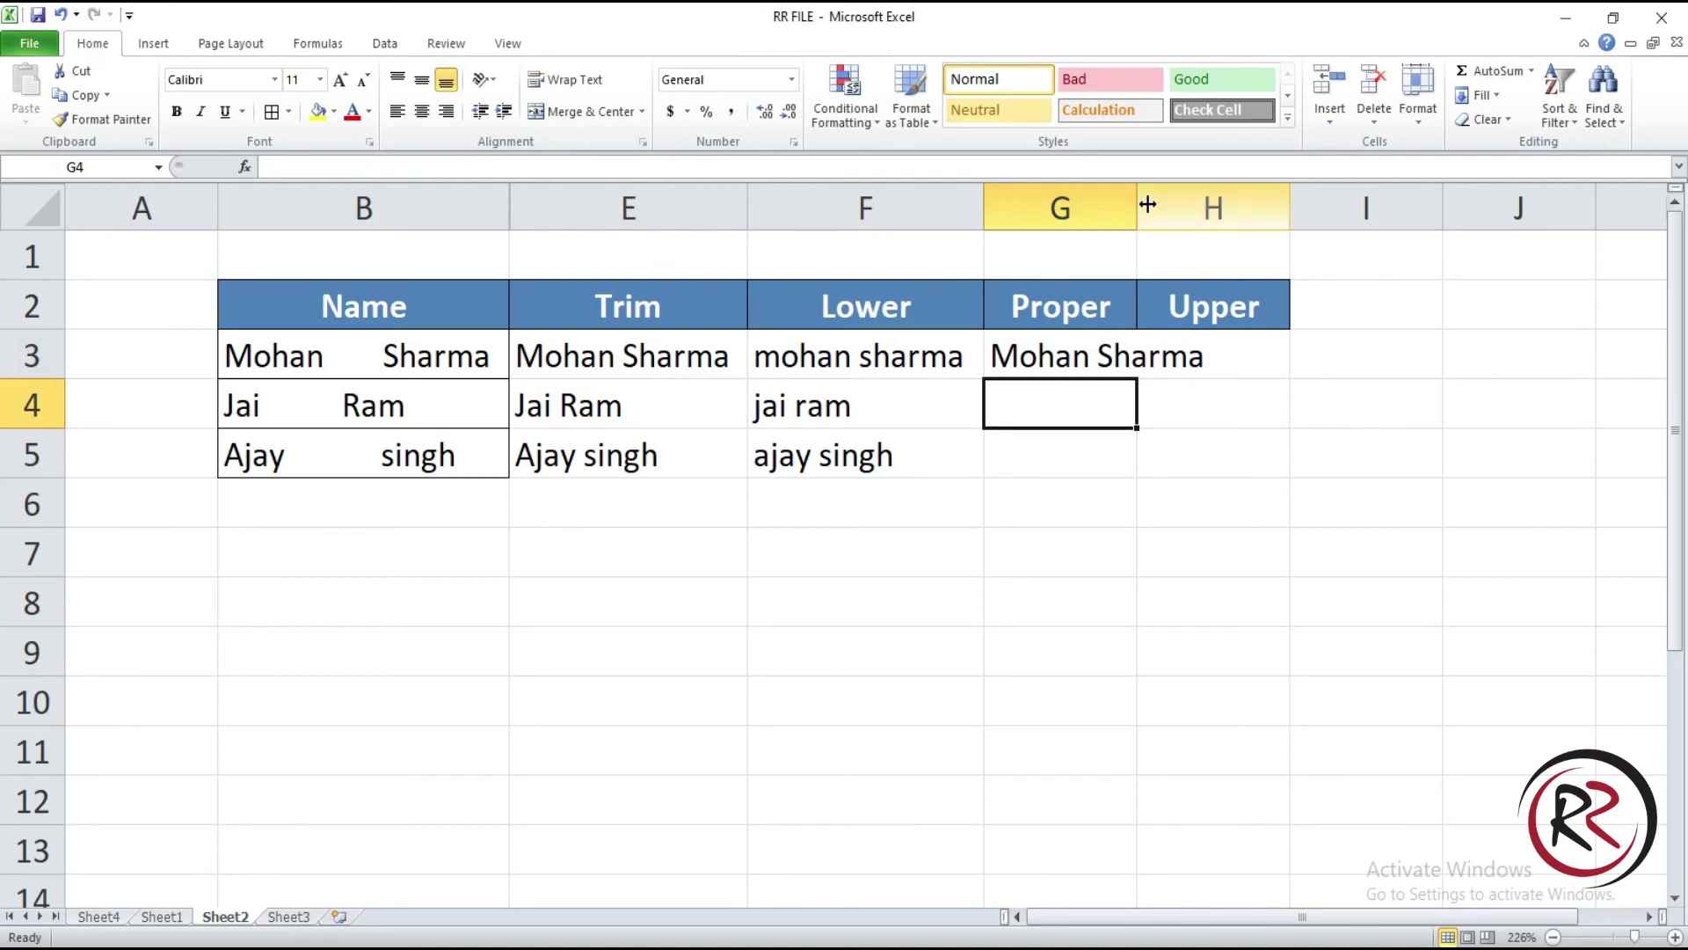
pyautogui.moveTo(1137, 206); pyautogui.dragTo(1223, 207)
# Step: Enter =PROPER(F4) in G4 and drag the formula down to G5
pyautogui.write('=PROPER(')
pyautogui.click(974, 407)
pyautogui.write(')')
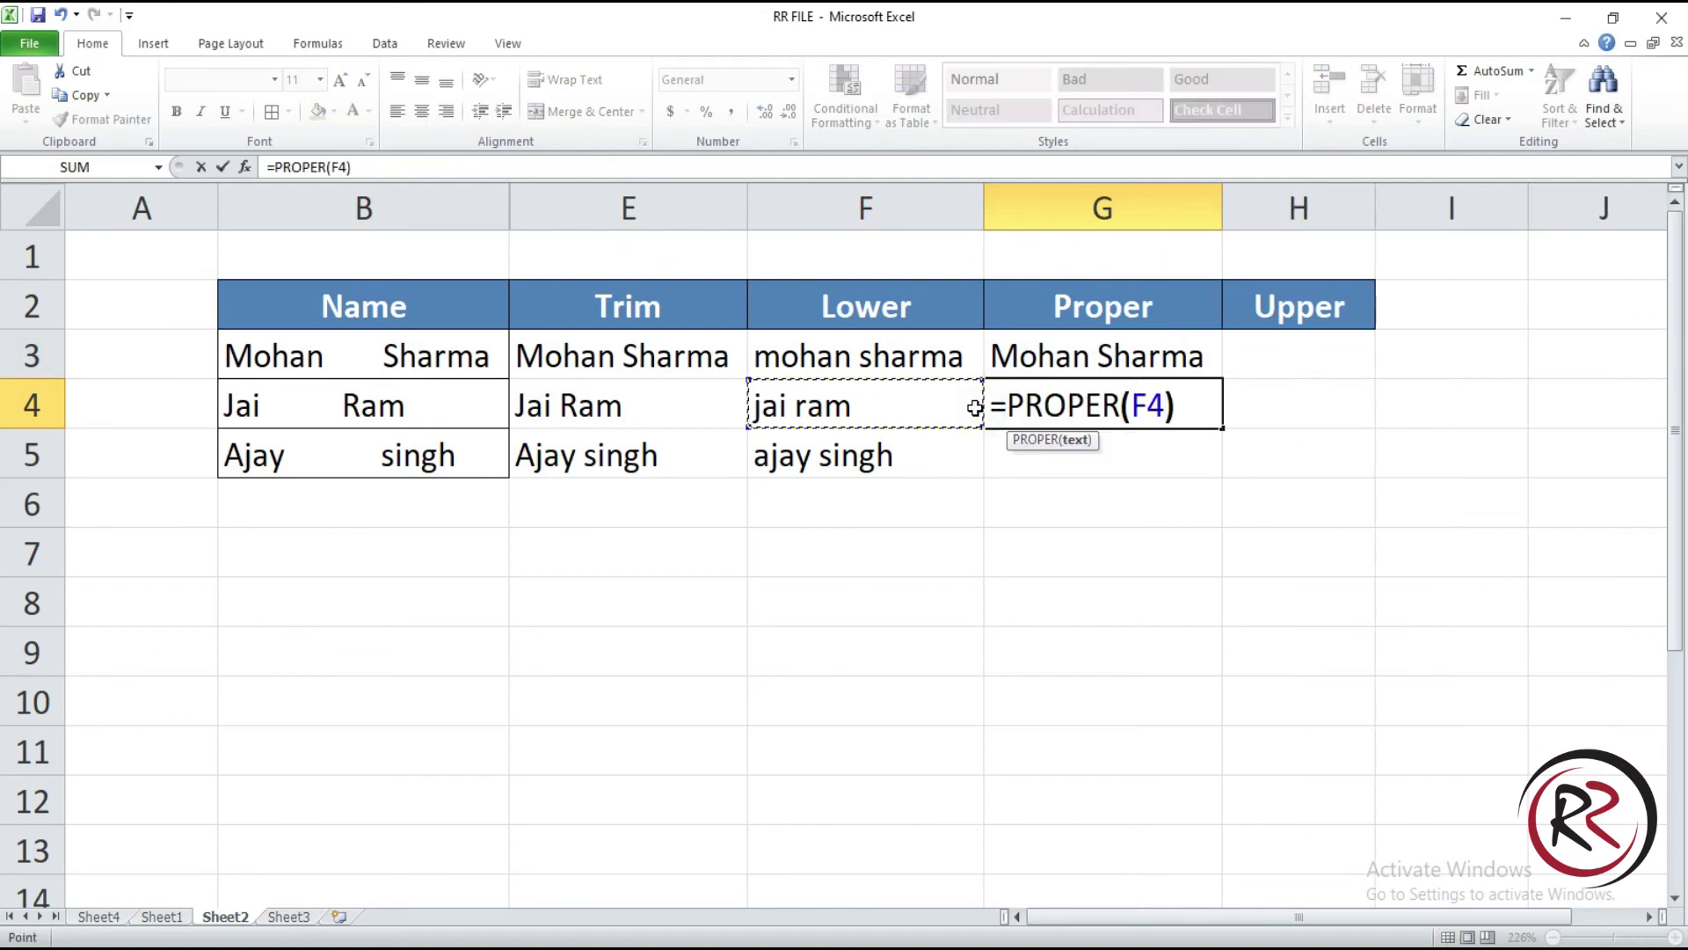
pyautogui.press('Return')
pyautogui.click(1177, 389)
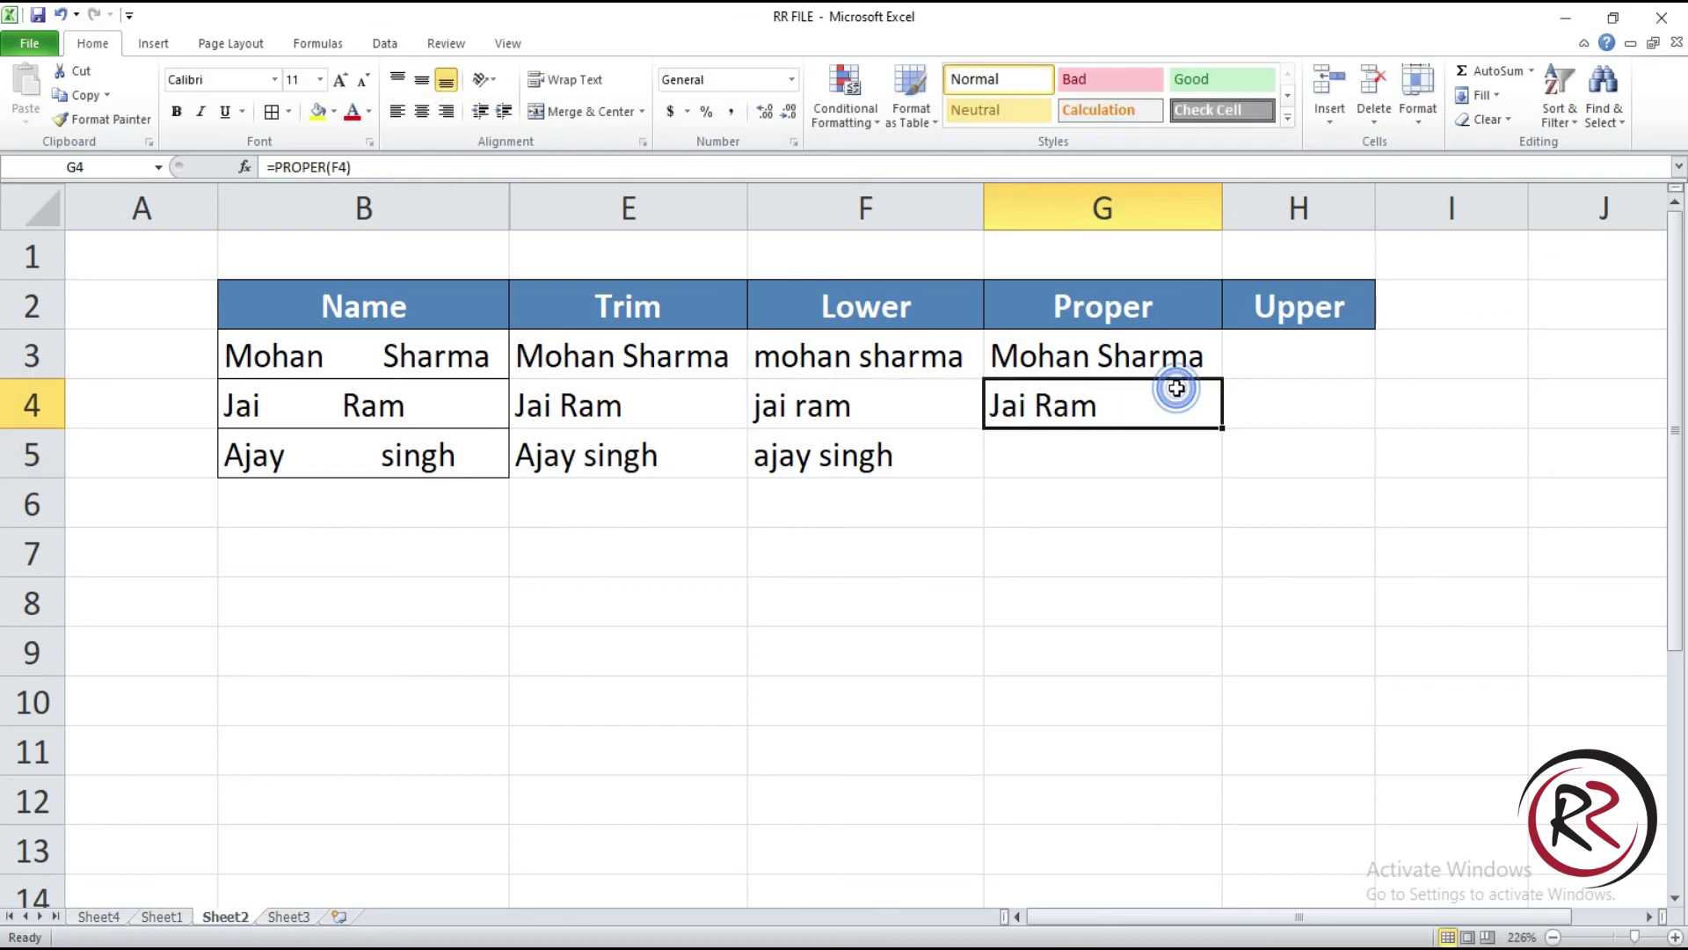
pyautogui.moveTo(1224, 431); pyautogui.dragTo(1225, 459)
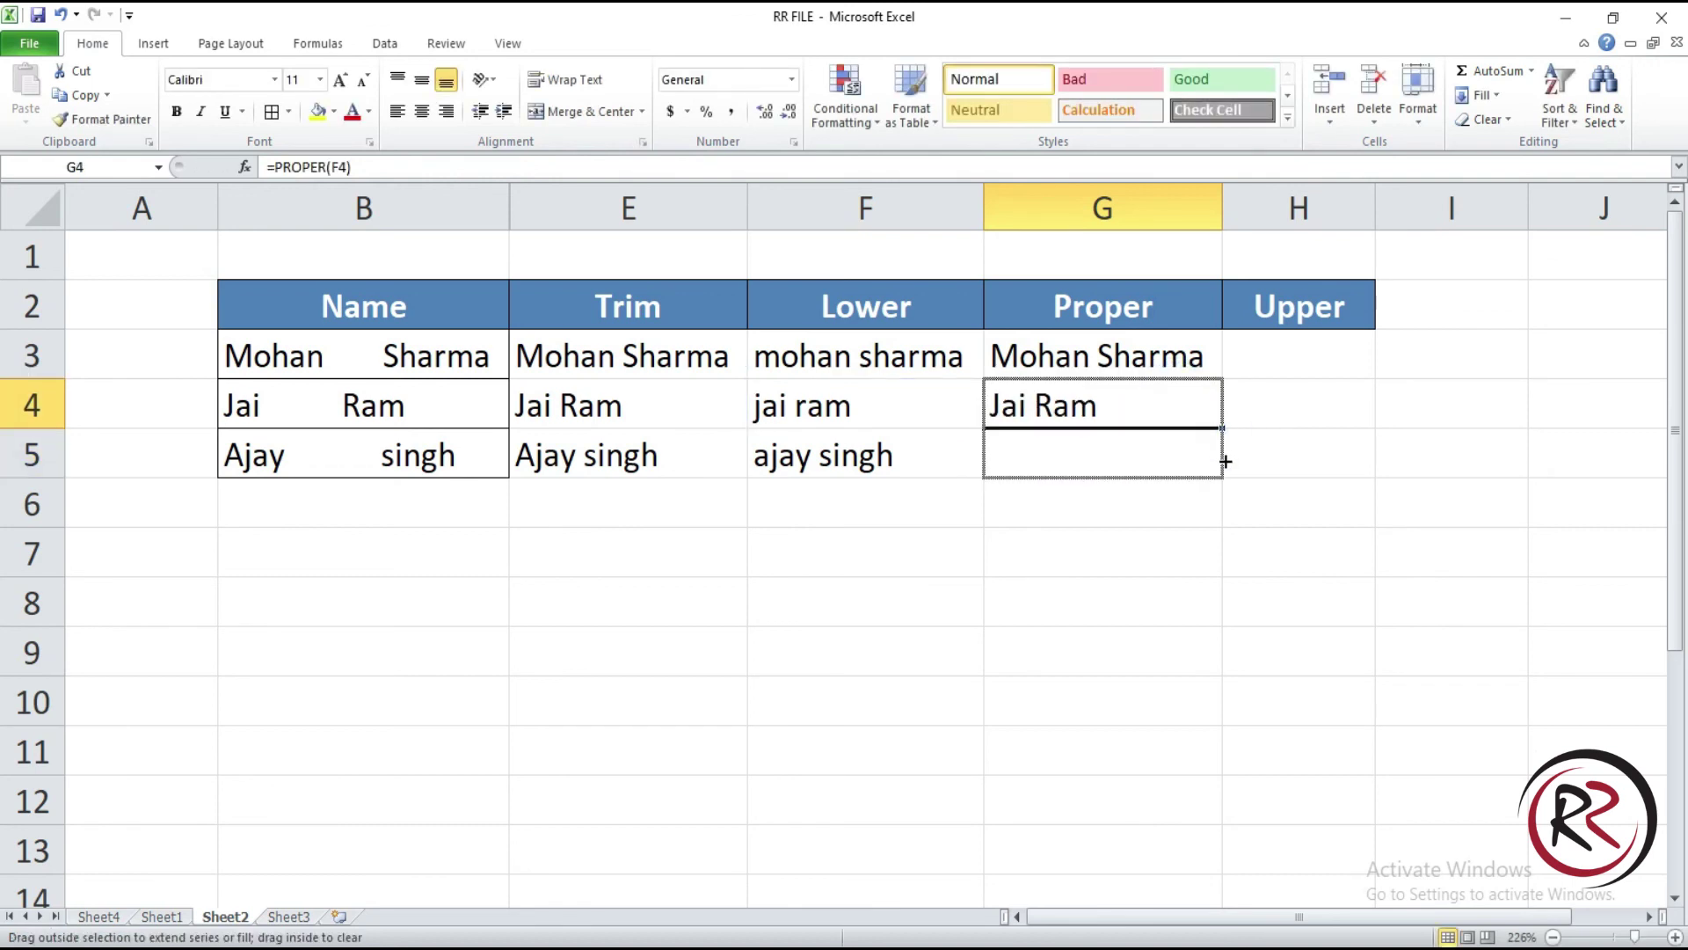
pyautogui.click(1290, 339)
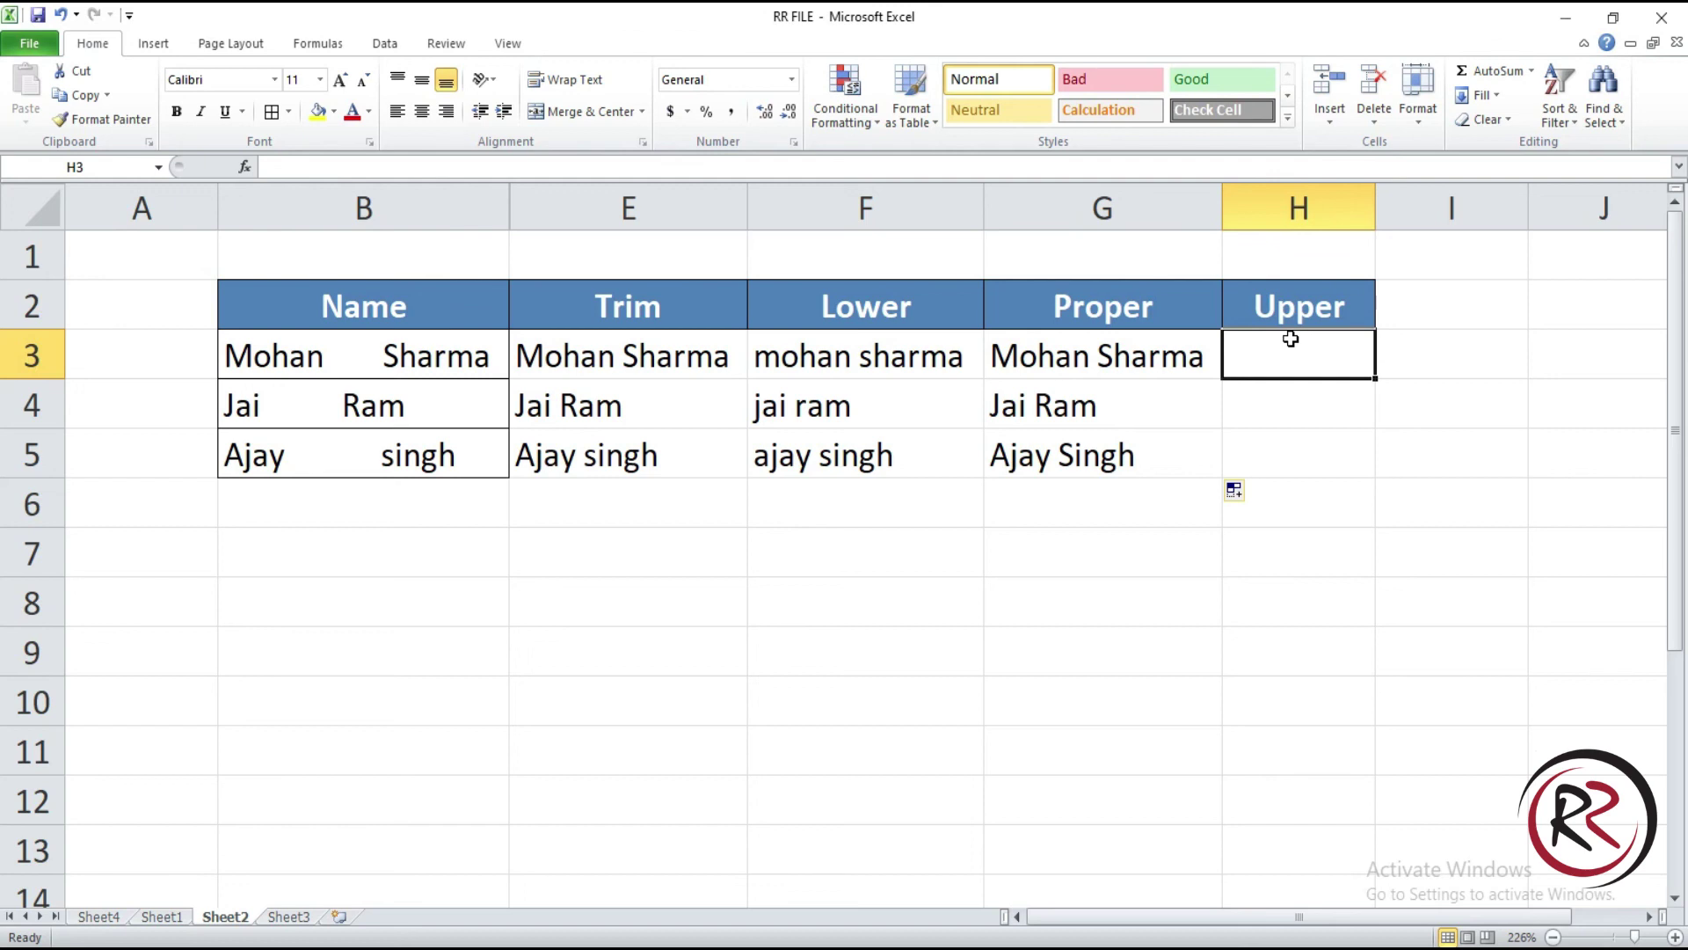
# Step: Enter =UPPER(G3) in H3 and fill it down through H5 for all-caps names
pyautogui.write('=')
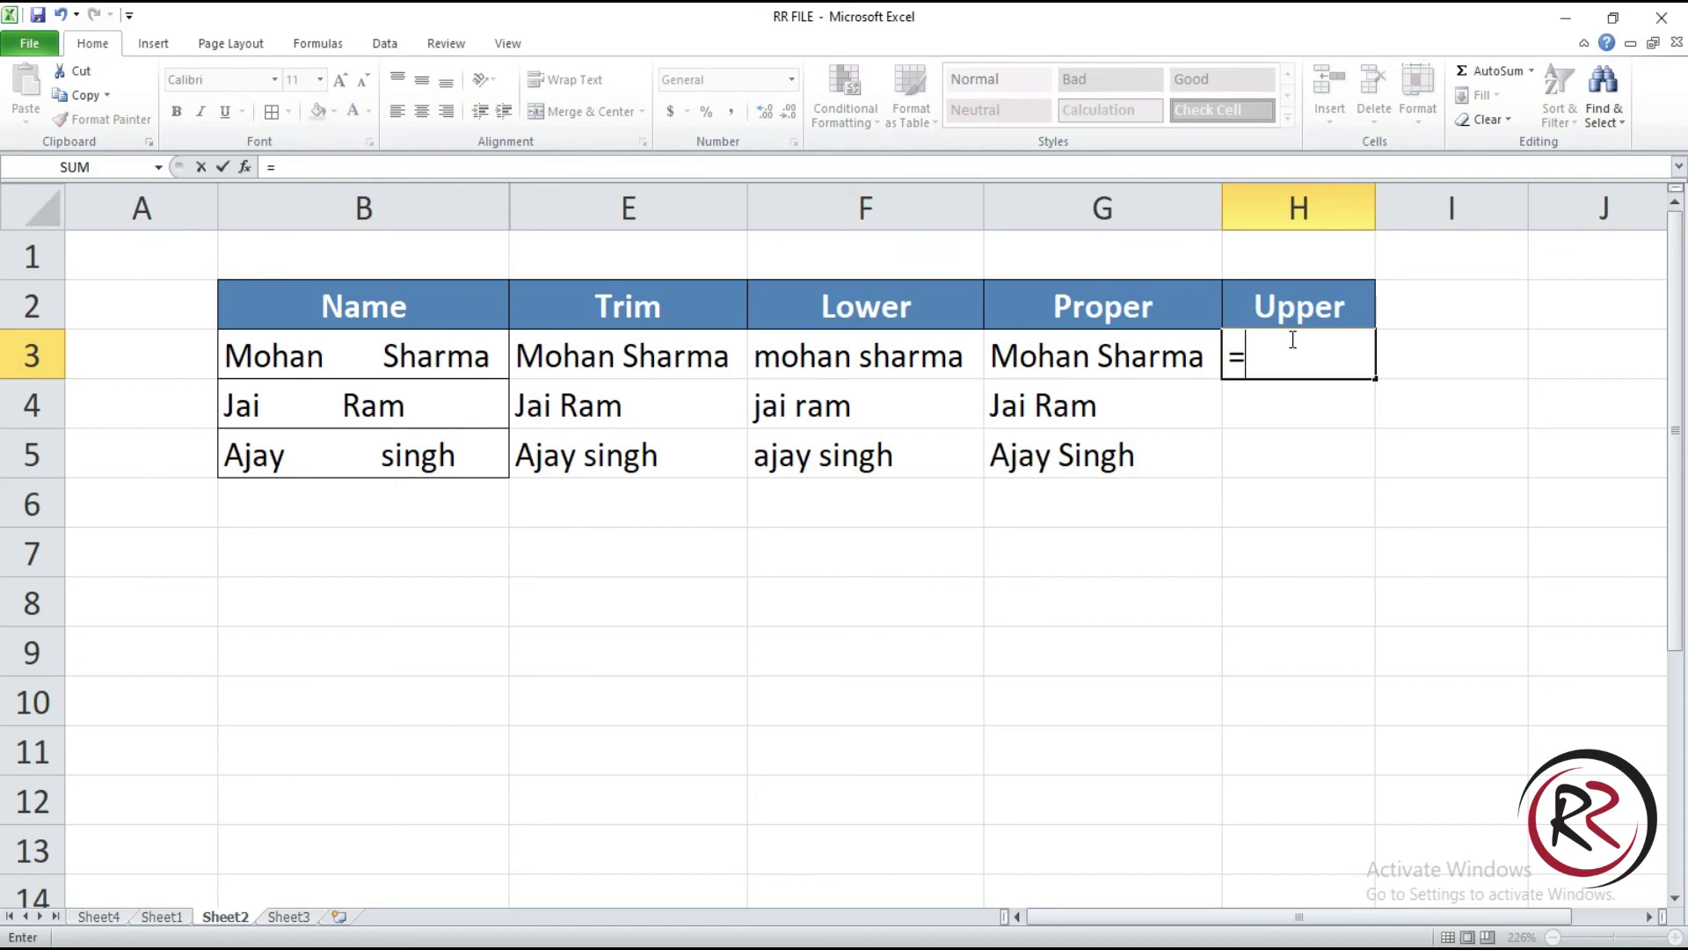
pyautogui.write('upper')
pyautogui.press('Tab')
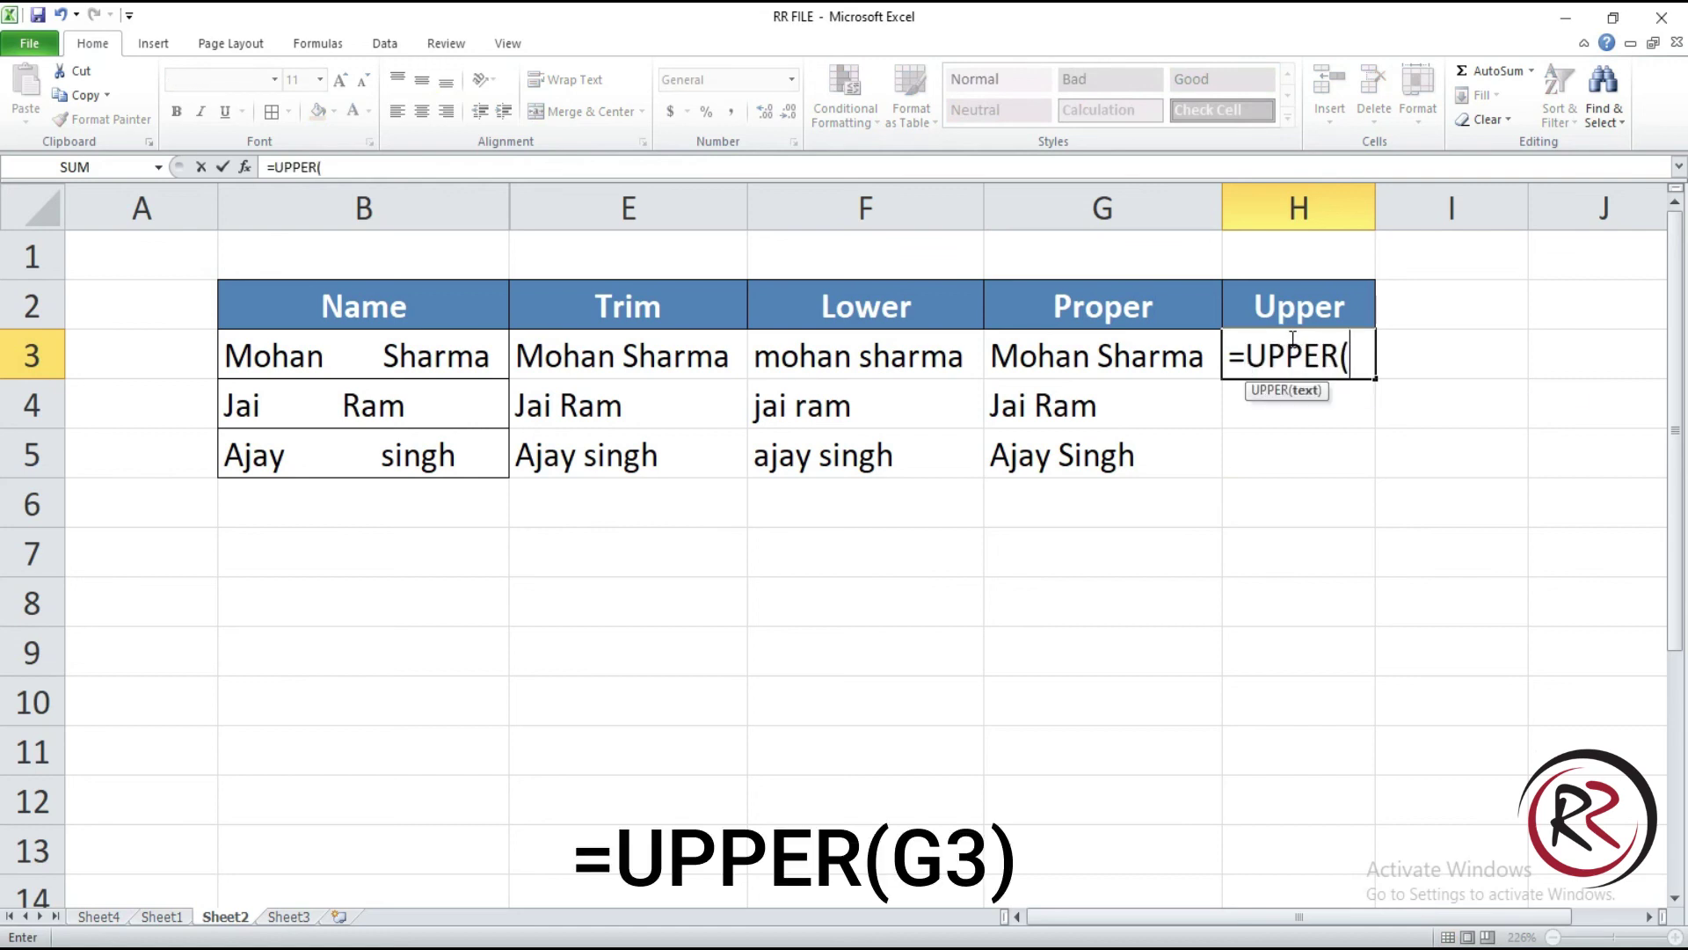
pyautogui.press('Left')
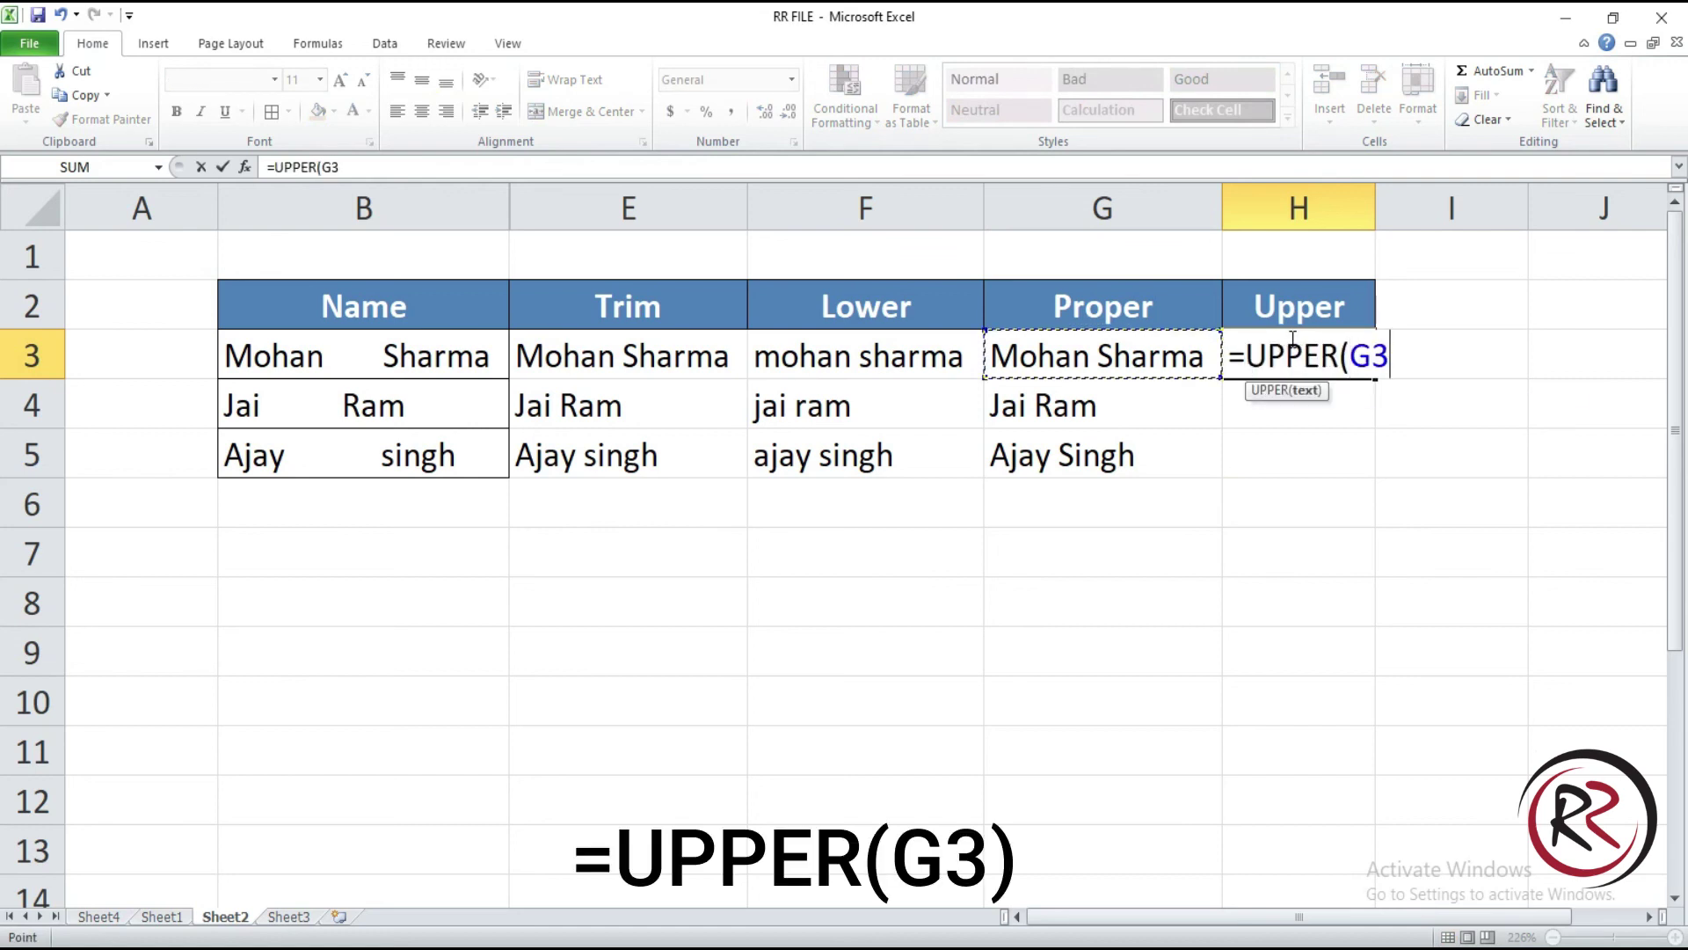
pyautogui.write(')')
pyautogui.press('Return')
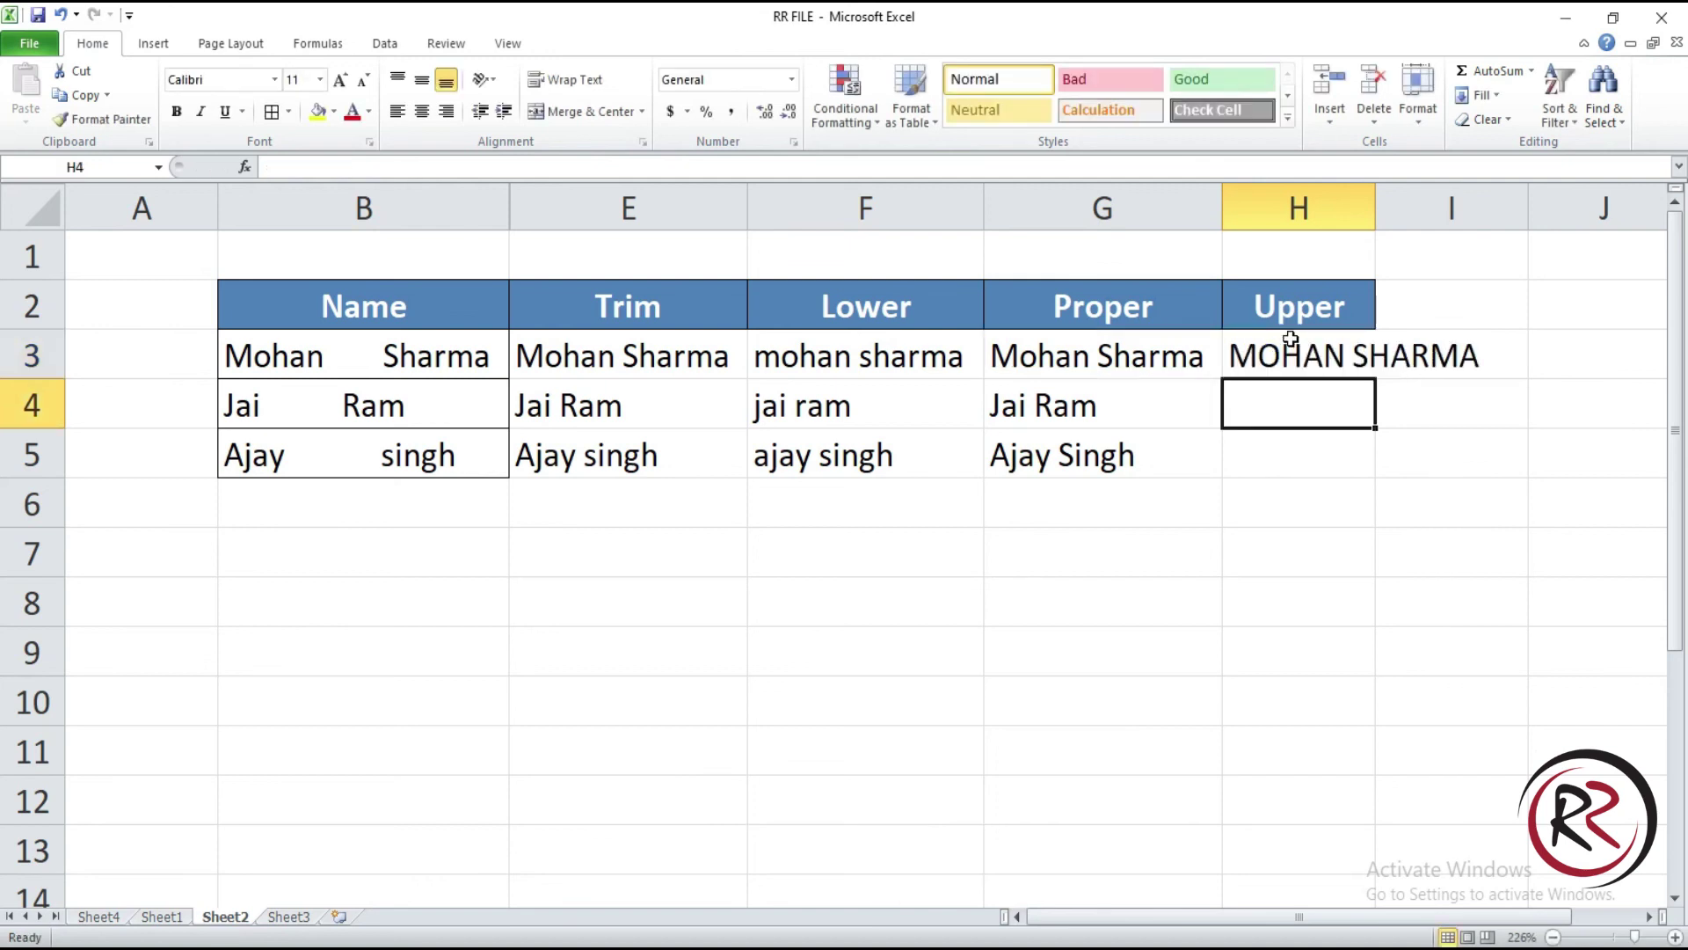
pyautogui.click(1300, 353)
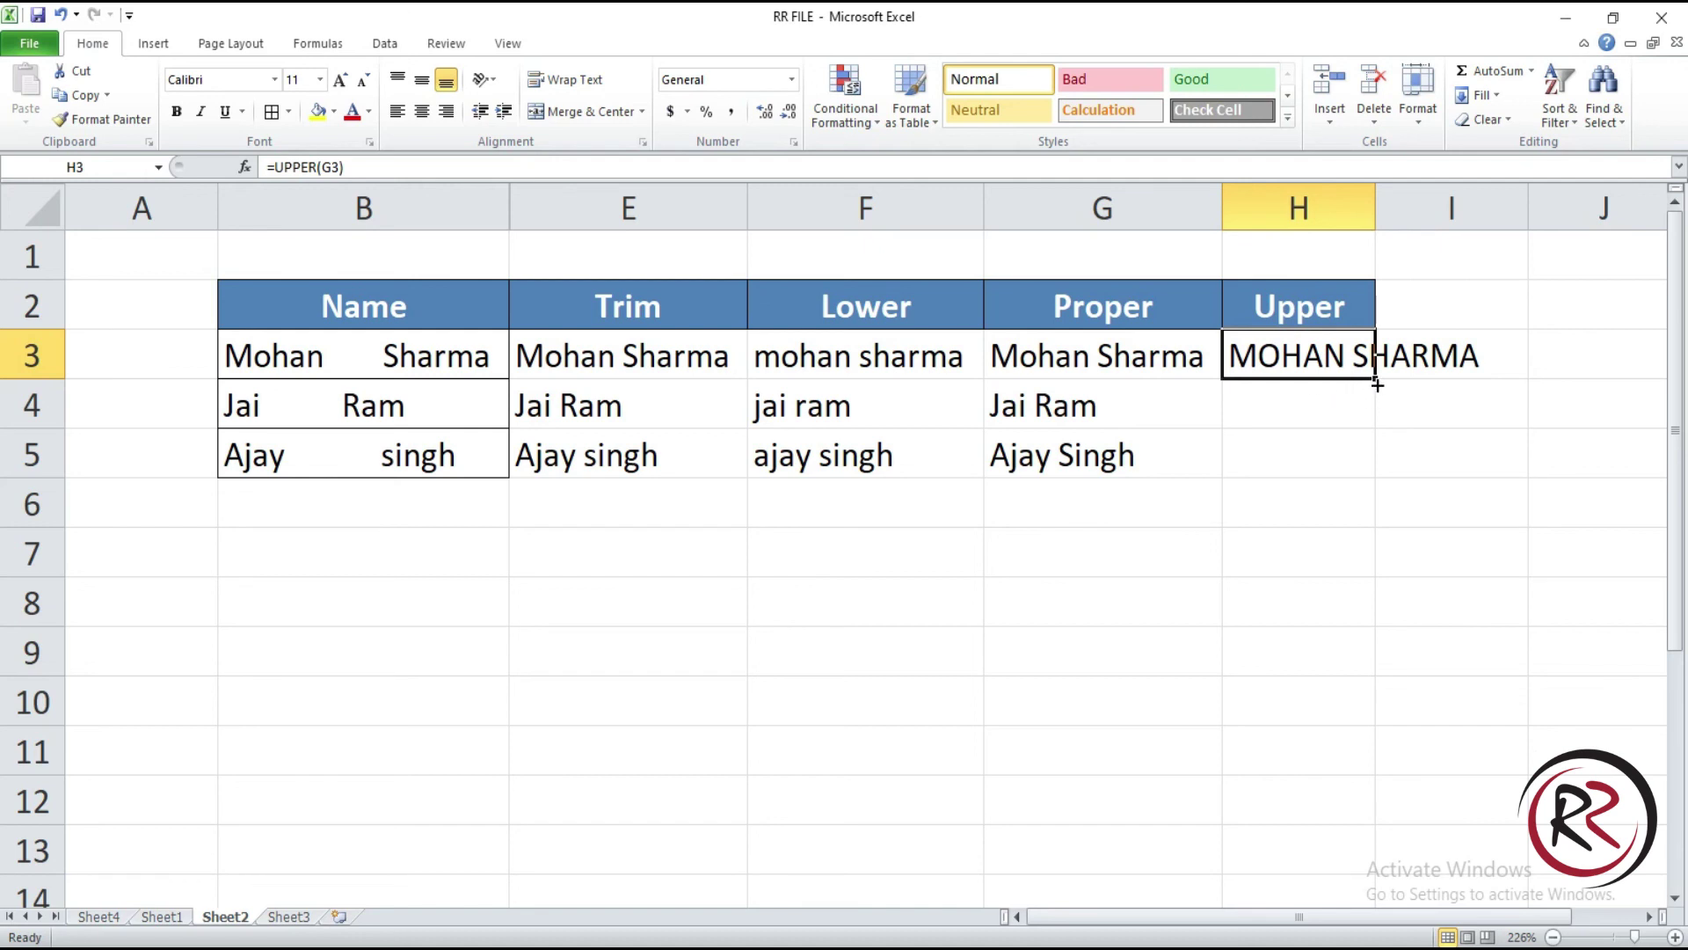
pyautogui.moveTo(1376, 383); pyautogui.dragTo(1374, 455)
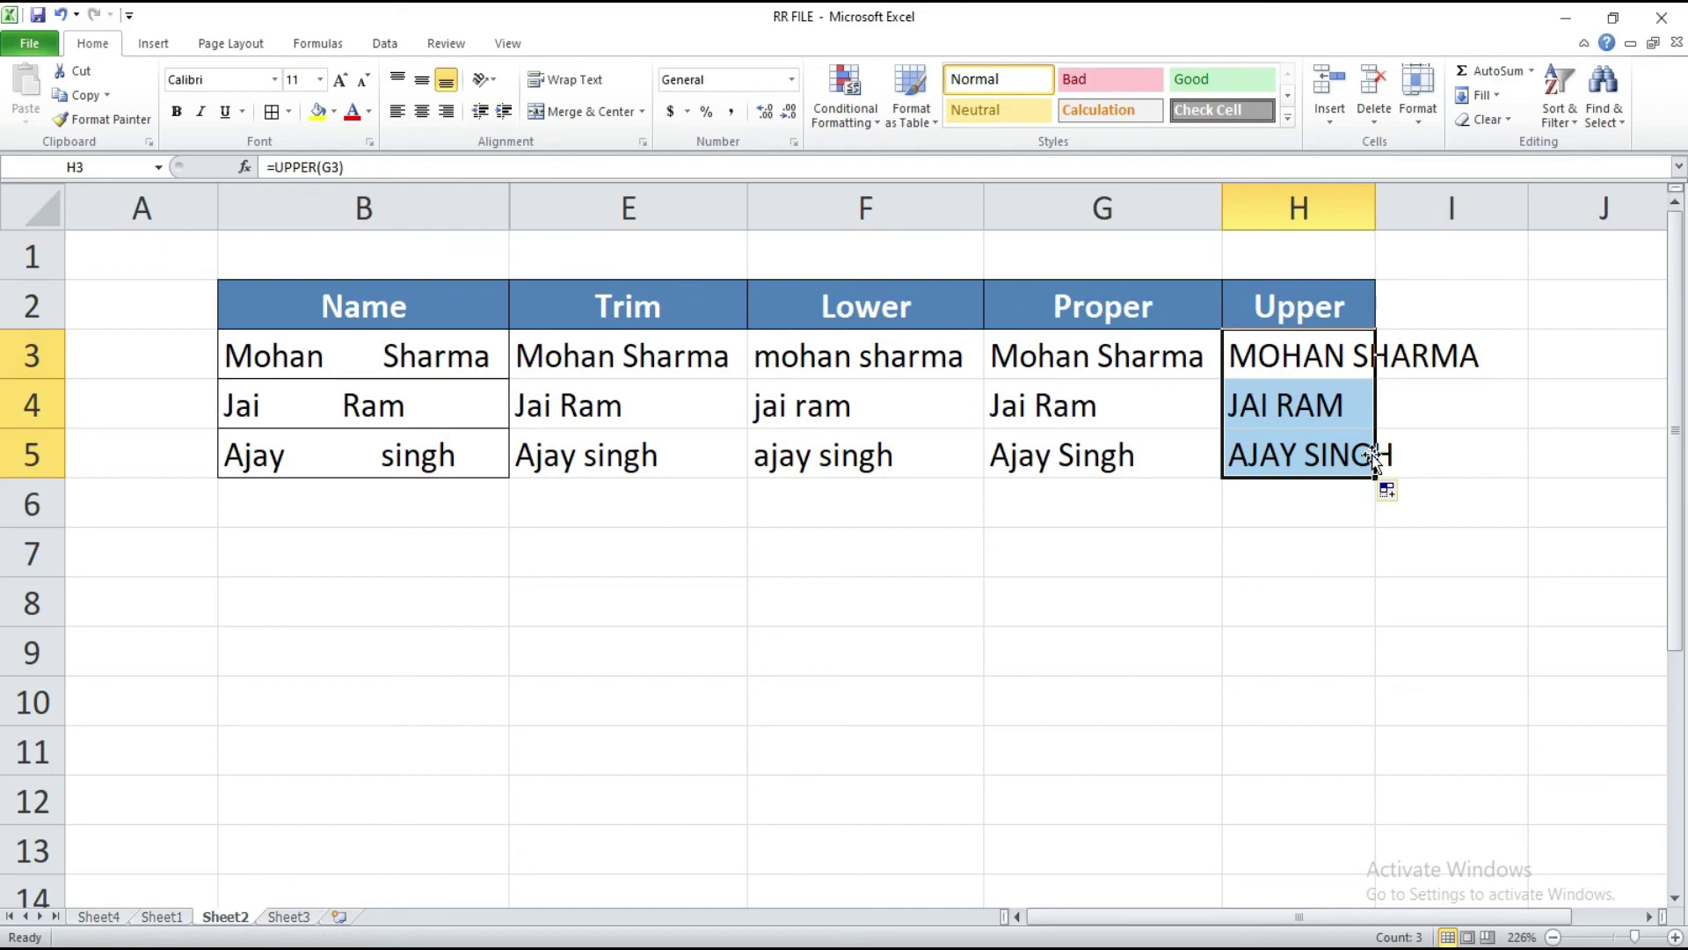